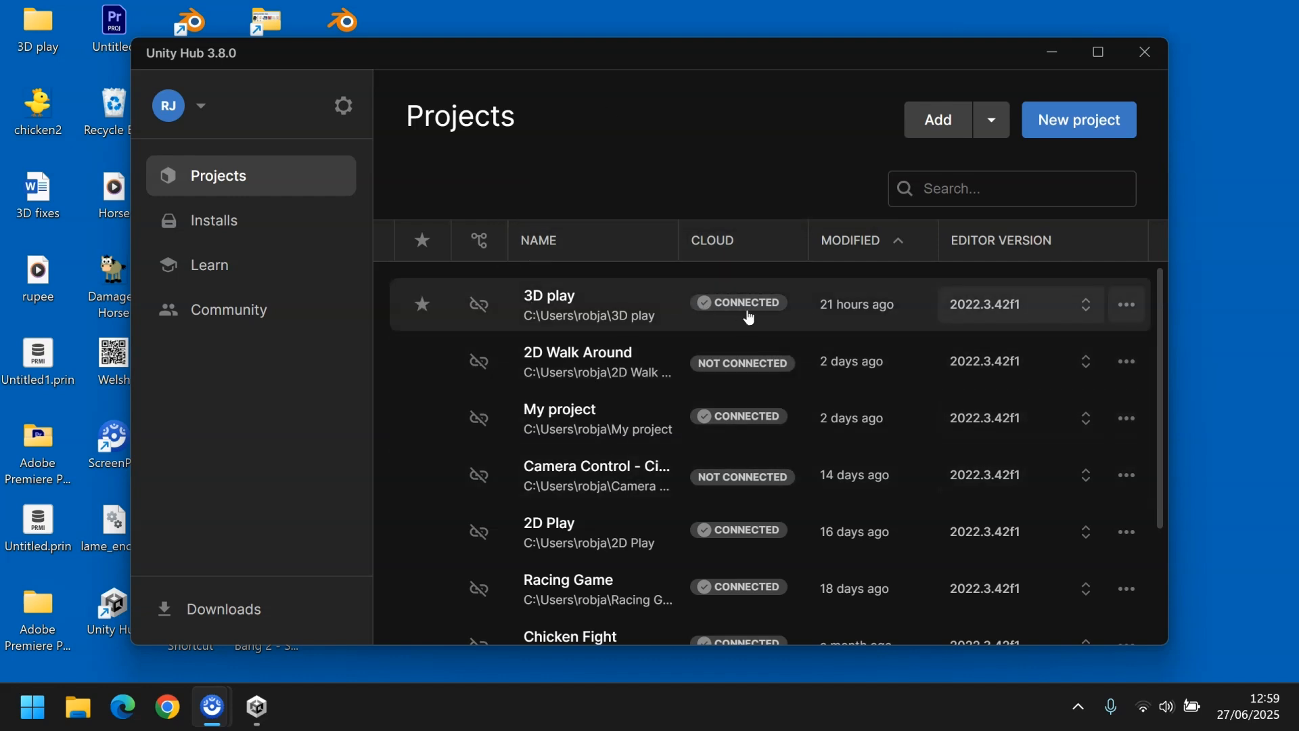
Start a new project using the 2D (Built-In Render Pipeline) template
click(1069, 139)
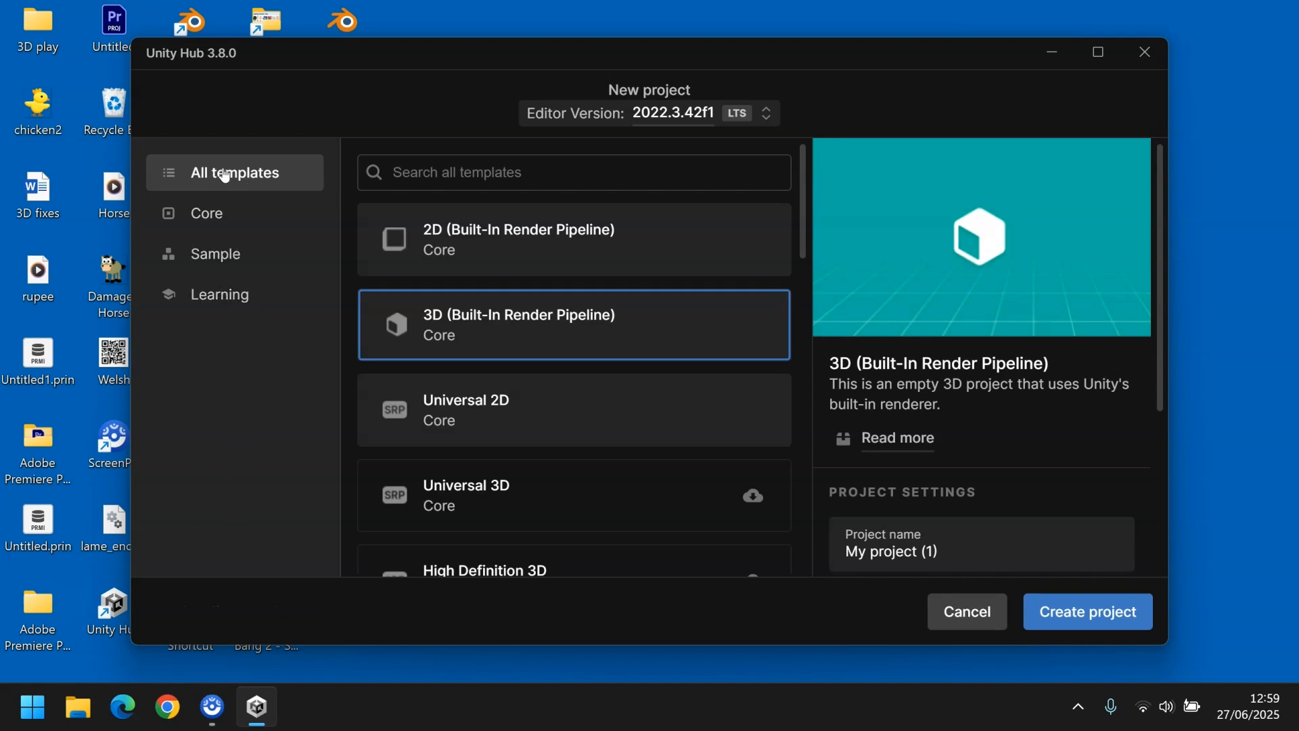
click(519, 255)
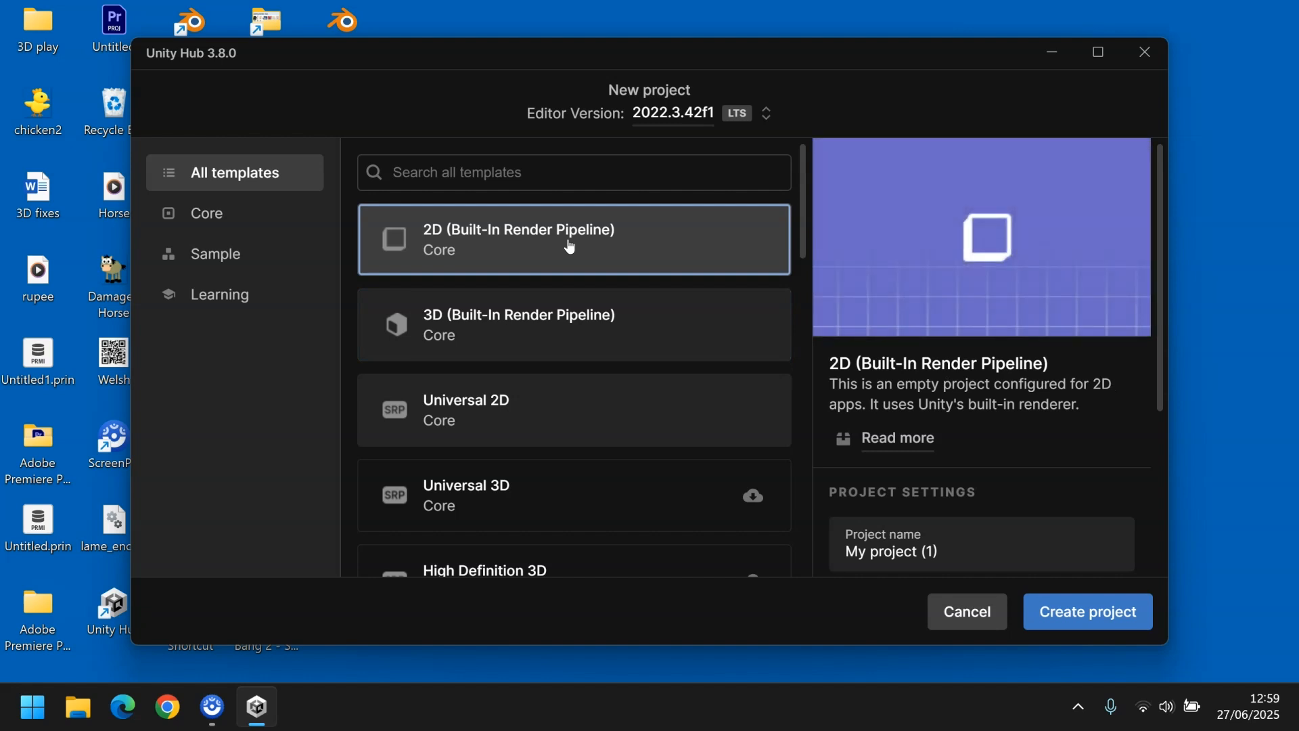
Name the project "The Myth of Esmerelda" and create it
drag(1164, 332, 1150, 423)
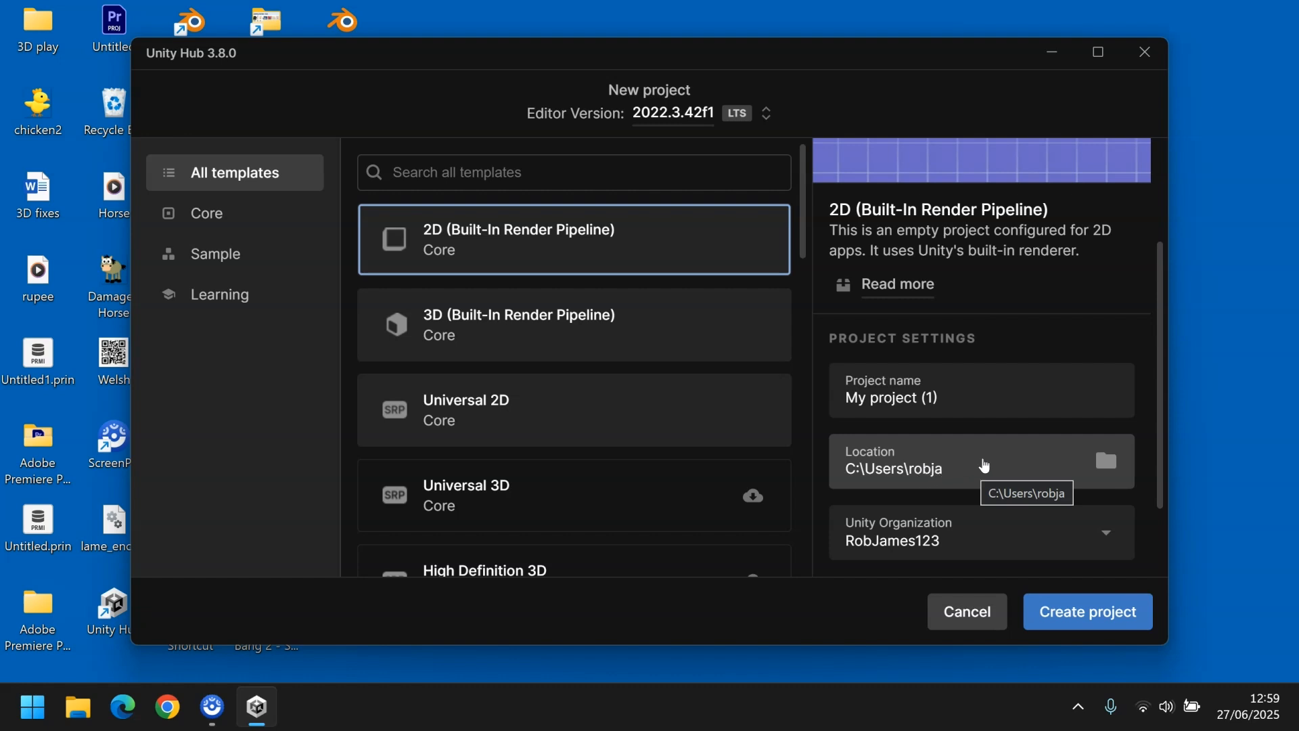
click(1010, 418)
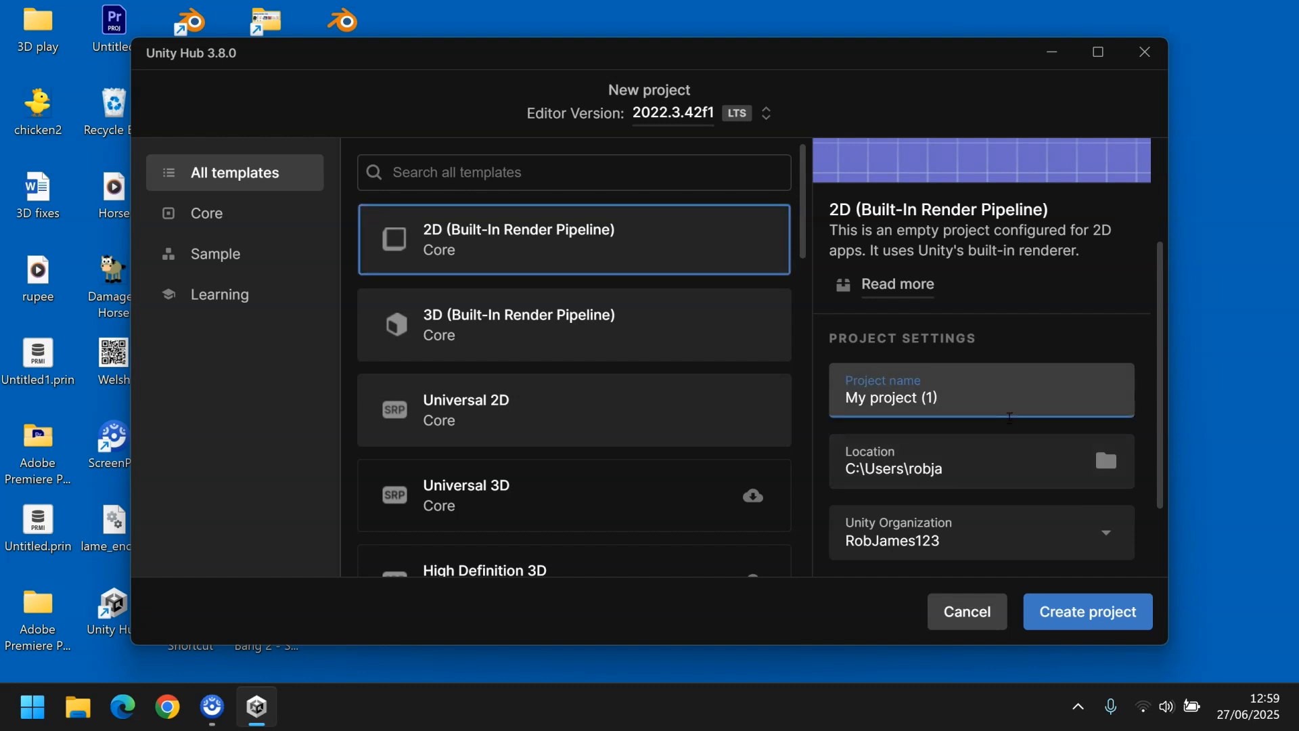
key(BackSpace)
key(BackSpace)
key(BackSpace)
key(BackSpace)
key(BackSpace)
key(BackSpace)
key(BackSpace)
key(BackSpace)
key(BackSpace)
key(BackSpace)
key(BackSpace)
key(BackSpace)
key(BackSpace)
key(BackSpace)
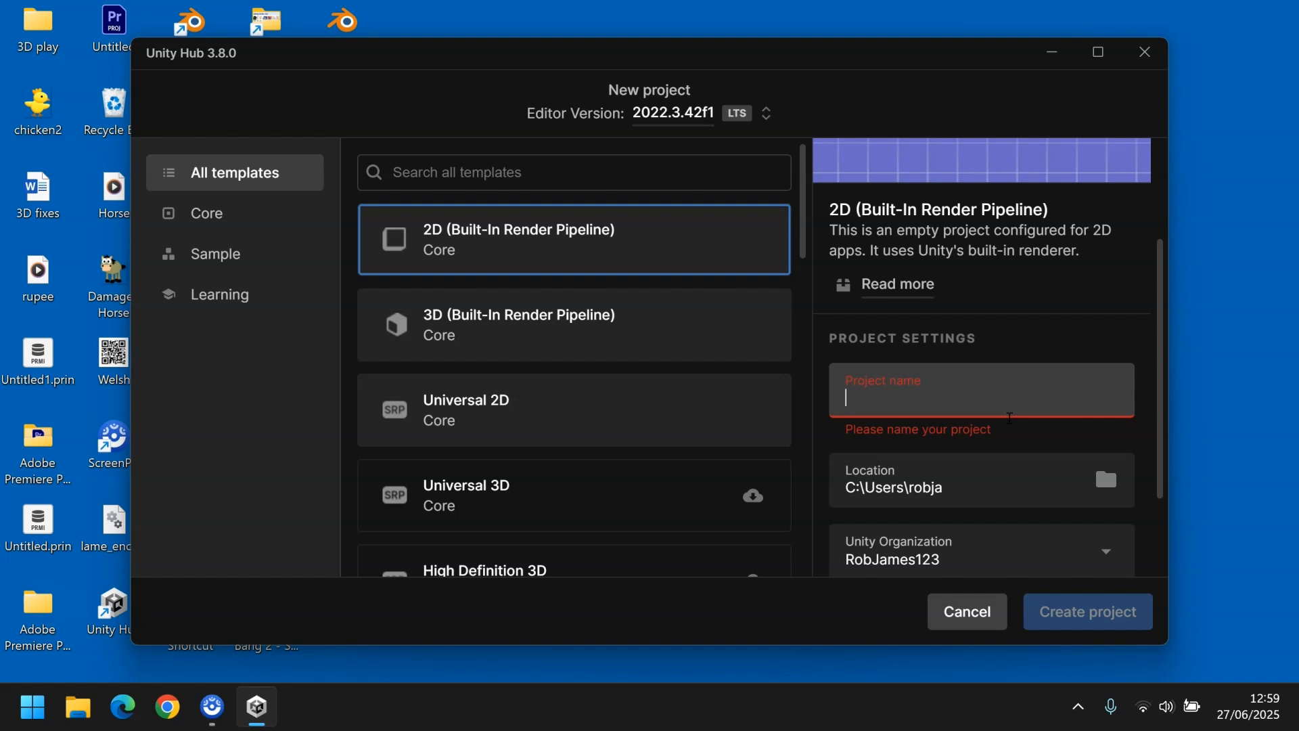
text(The)
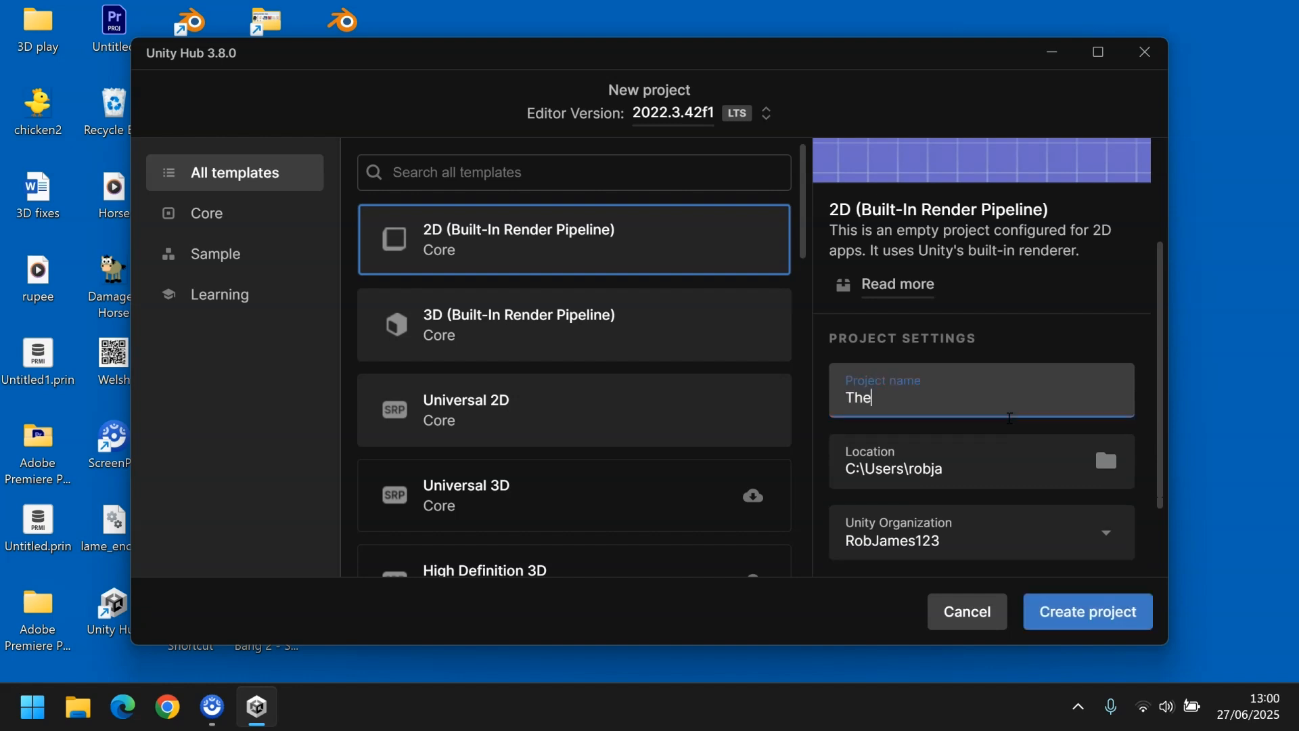
text( Myth of Esmerelda)
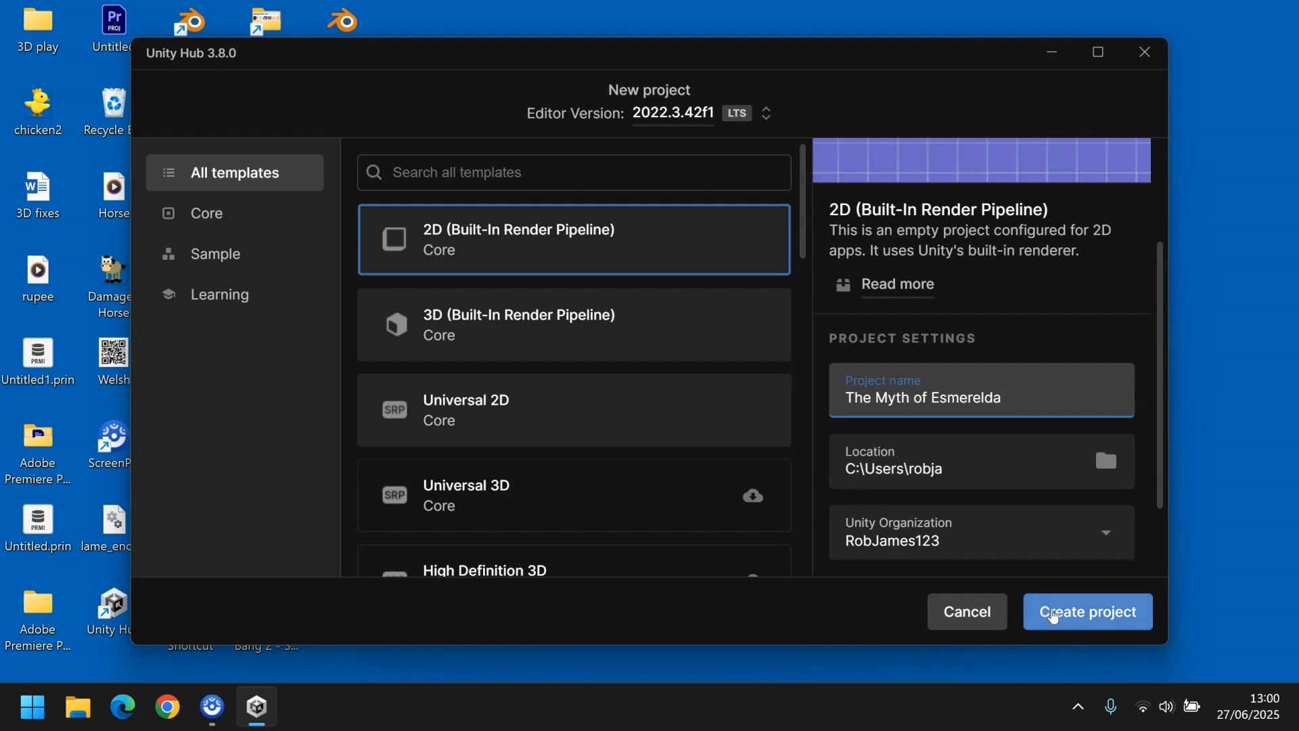
click(1061, 616)
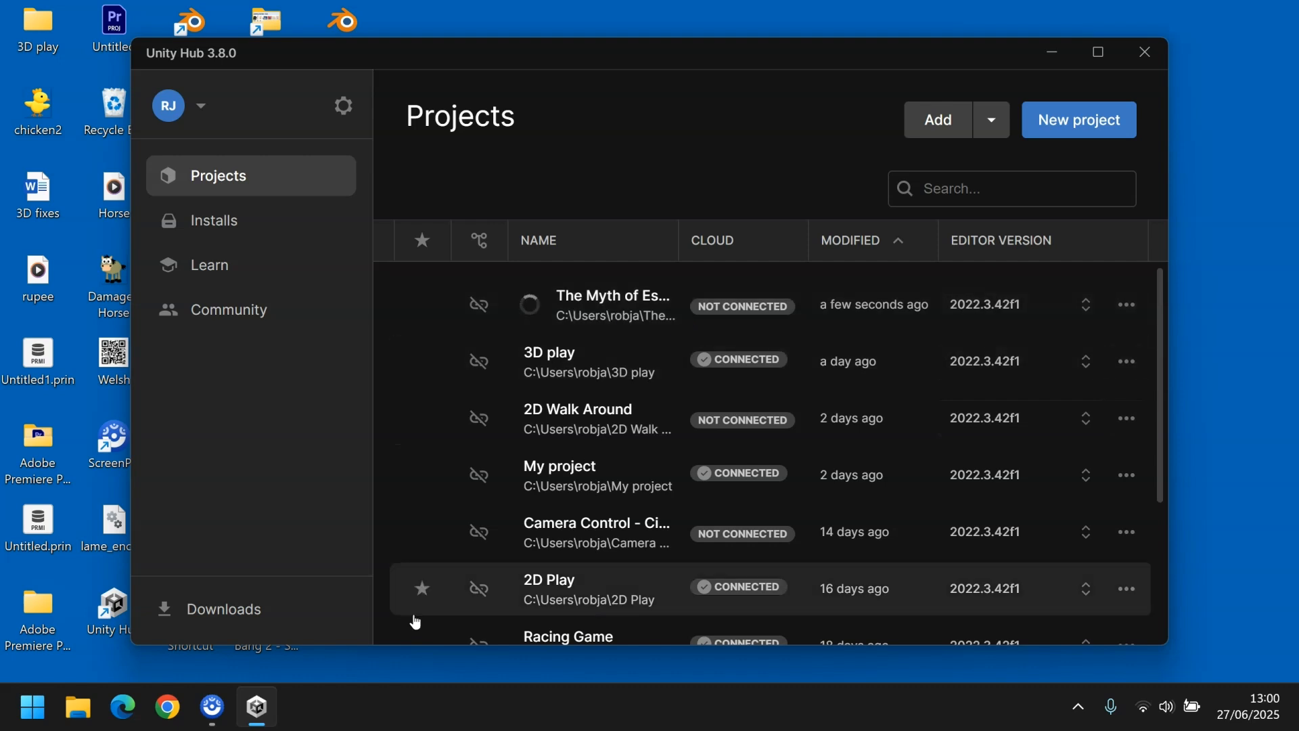
mouse_move(259, 712)
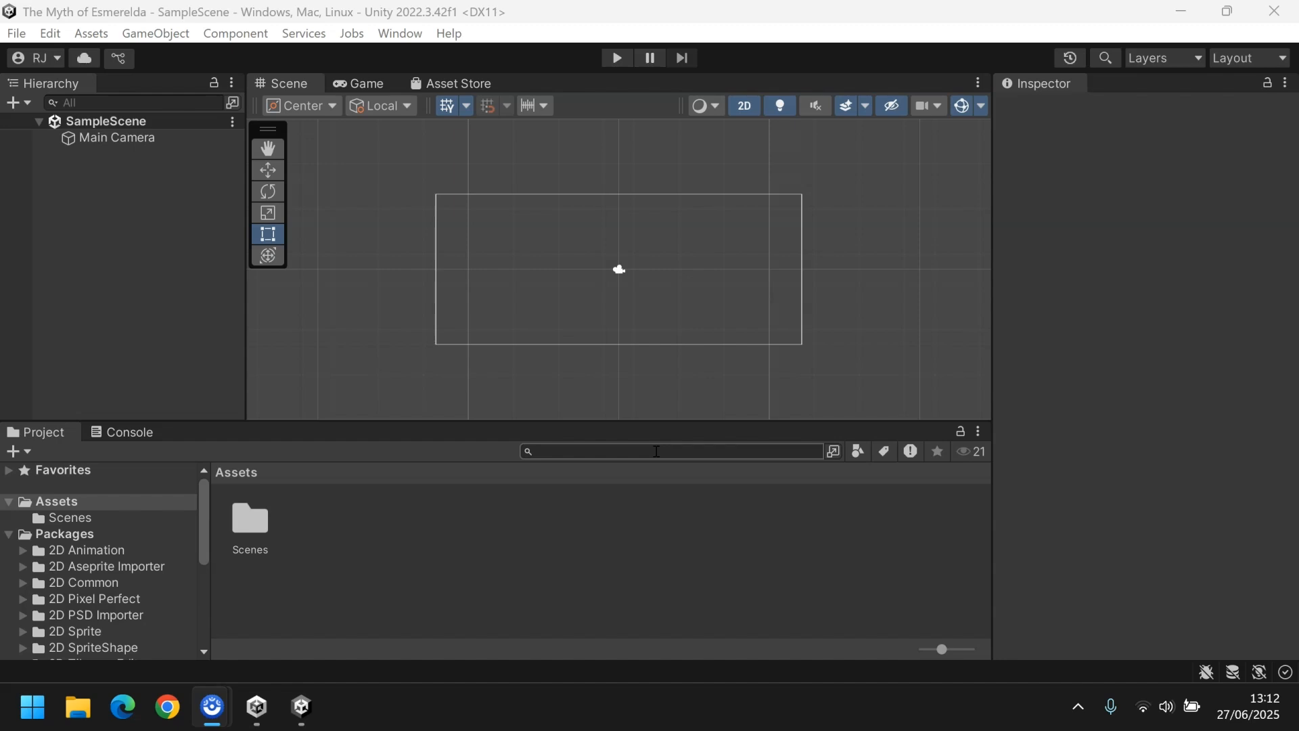
Look over the object creation options and the SampleScene asset inside the Scenes folder, and return to Assets
click(13, 104)
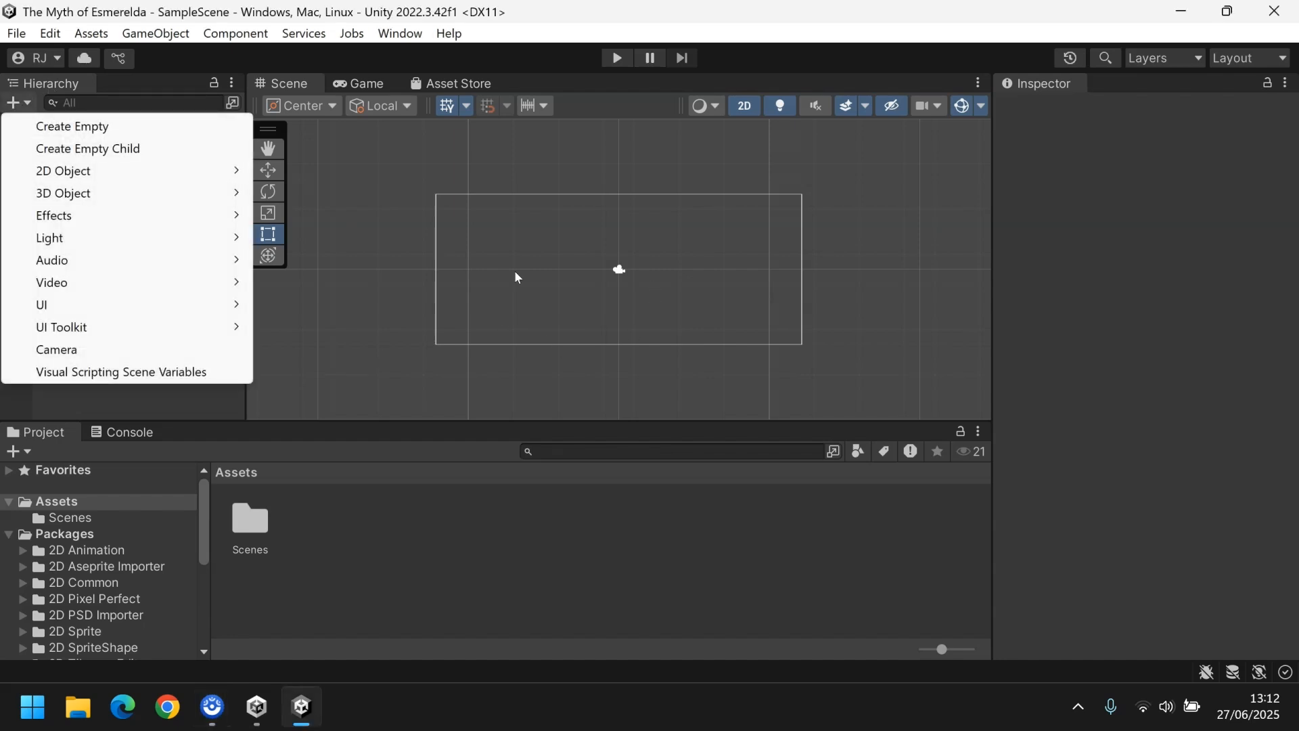
click(533, 352)
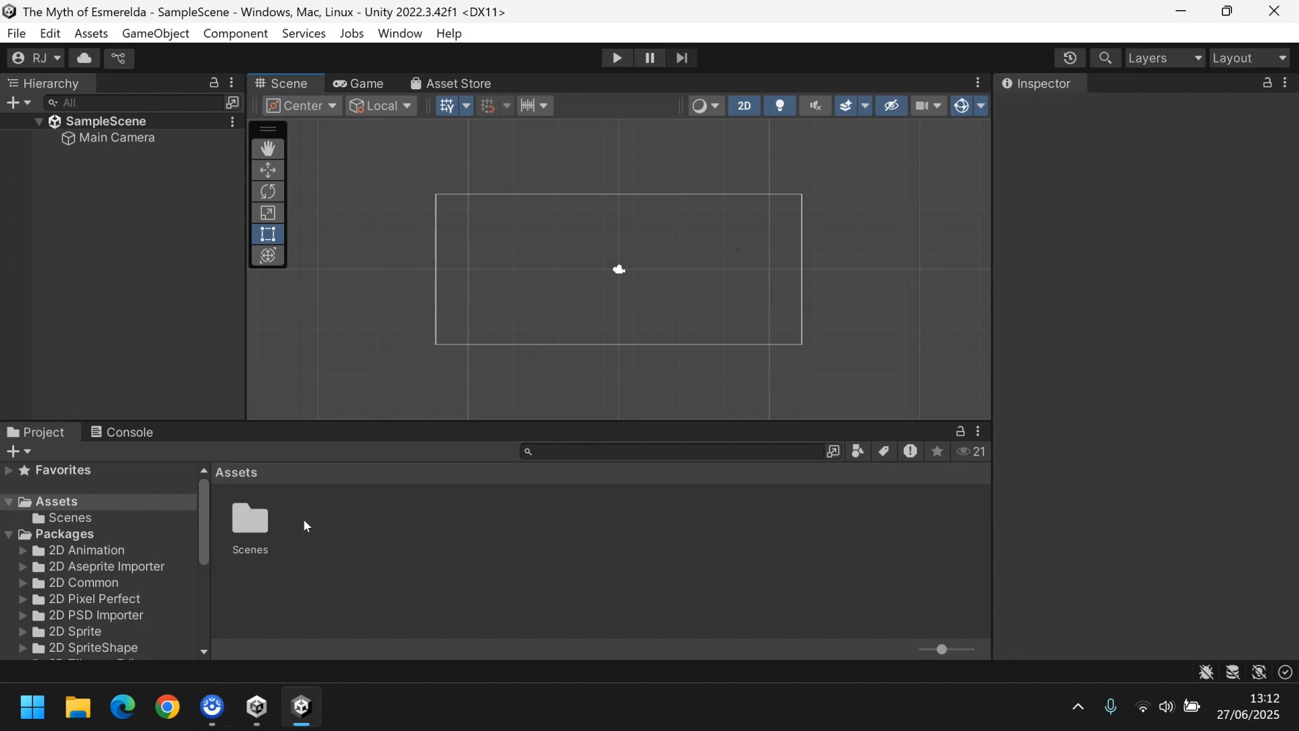
click(95, 126)
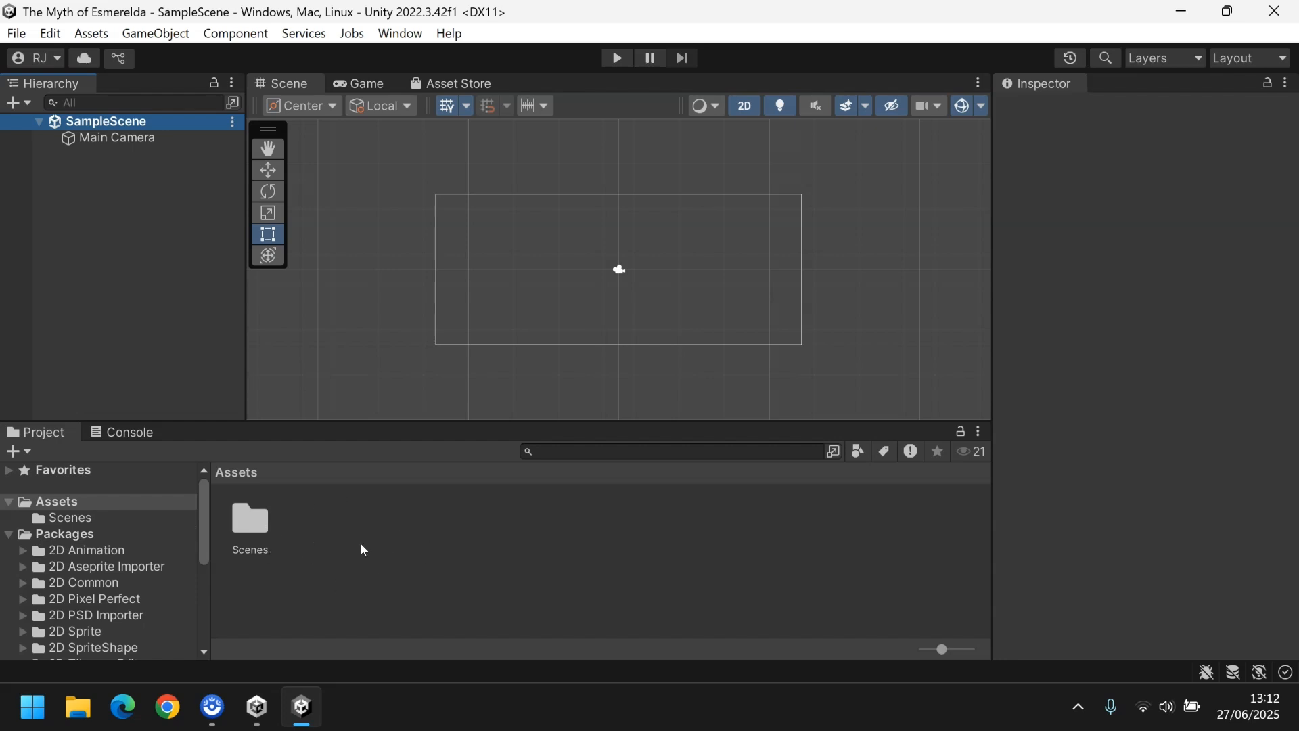
double_click(251, 524)
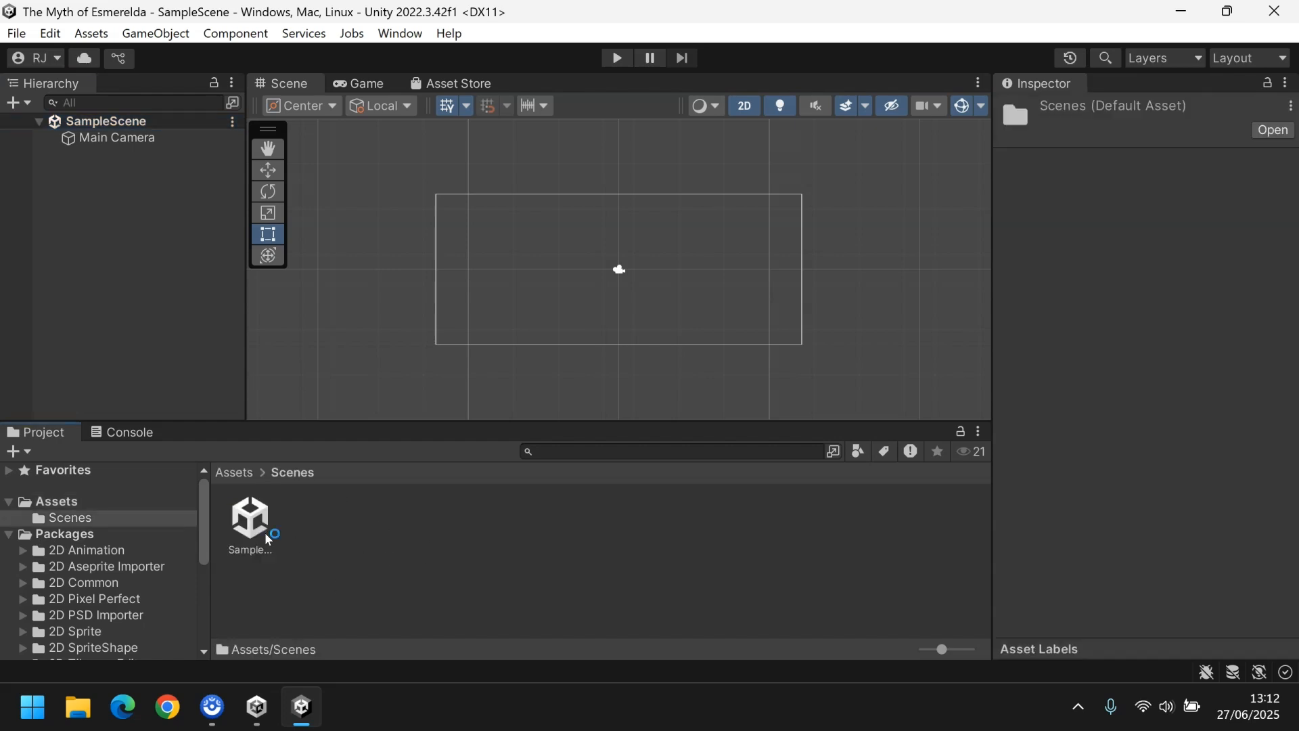
click(251, 551)
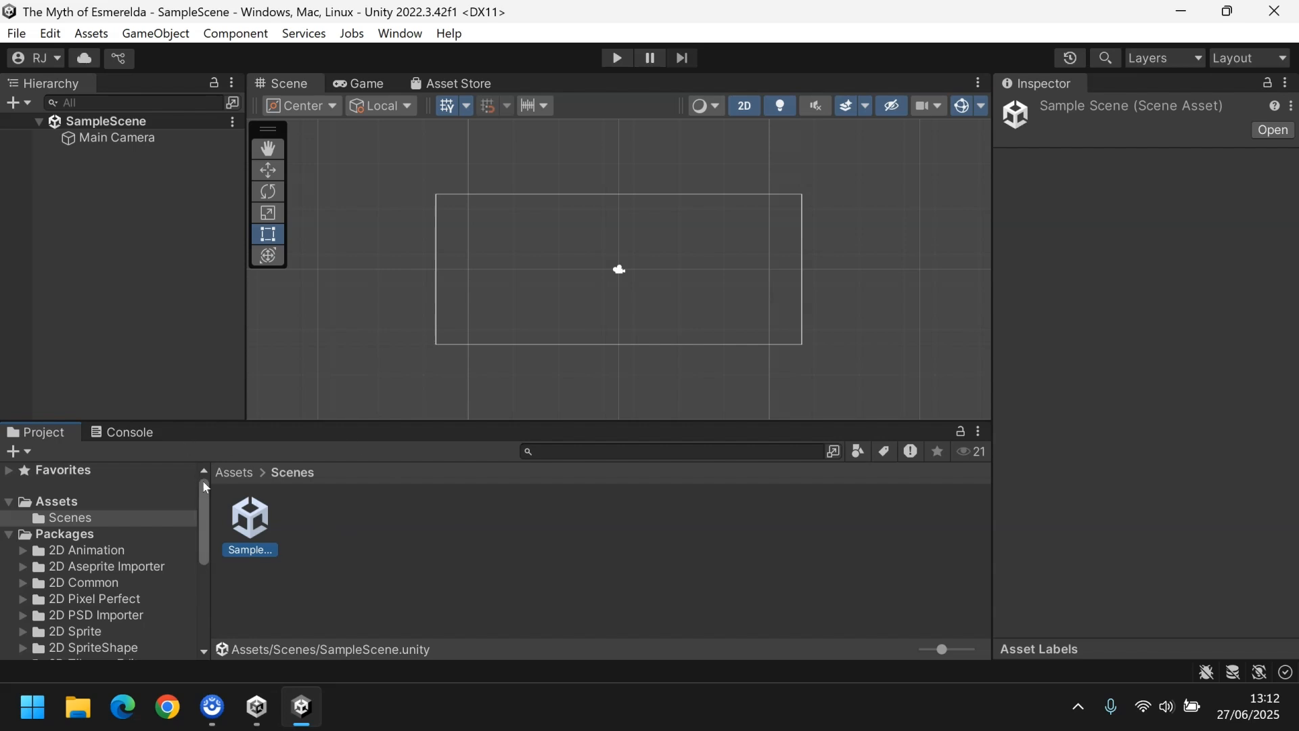
click(227, 477)
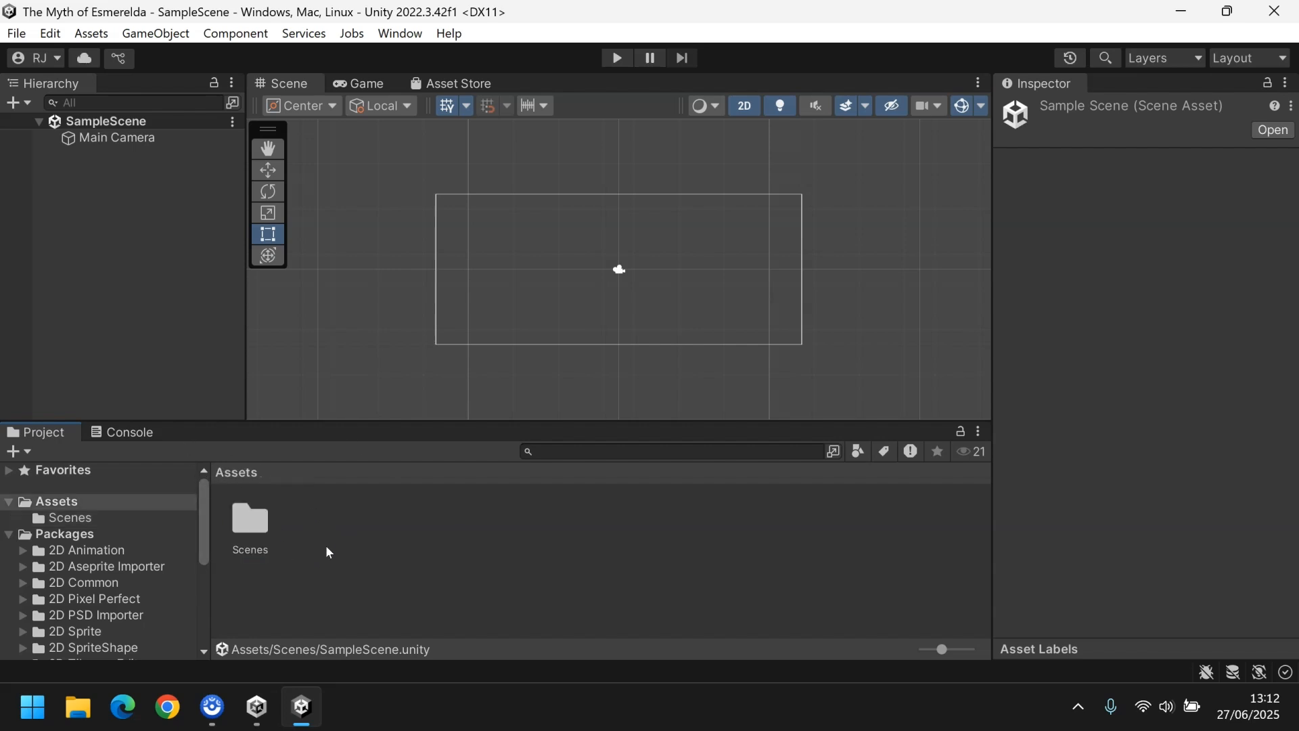
Pan the scene view slightly with the Hand tool and activate the Move tool
click(270, 150)
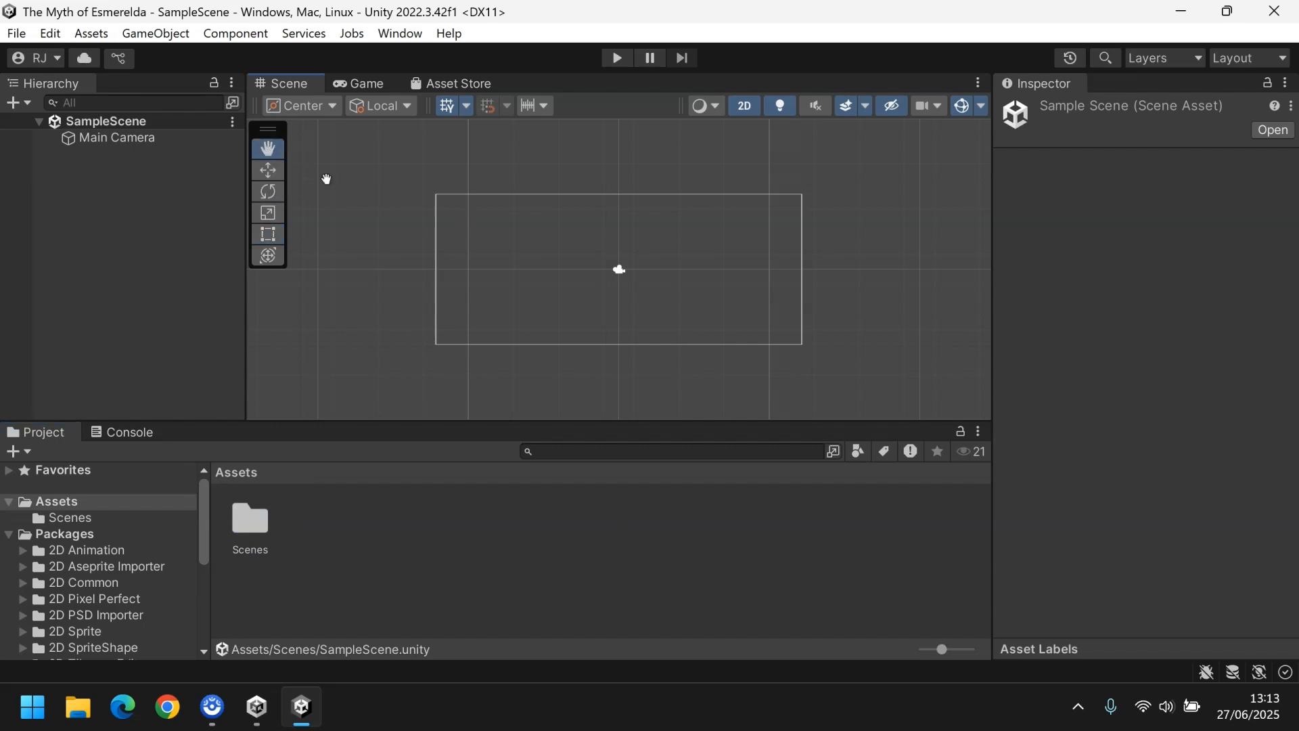
drag(497, 210, 464, 195)
click(268, 170)
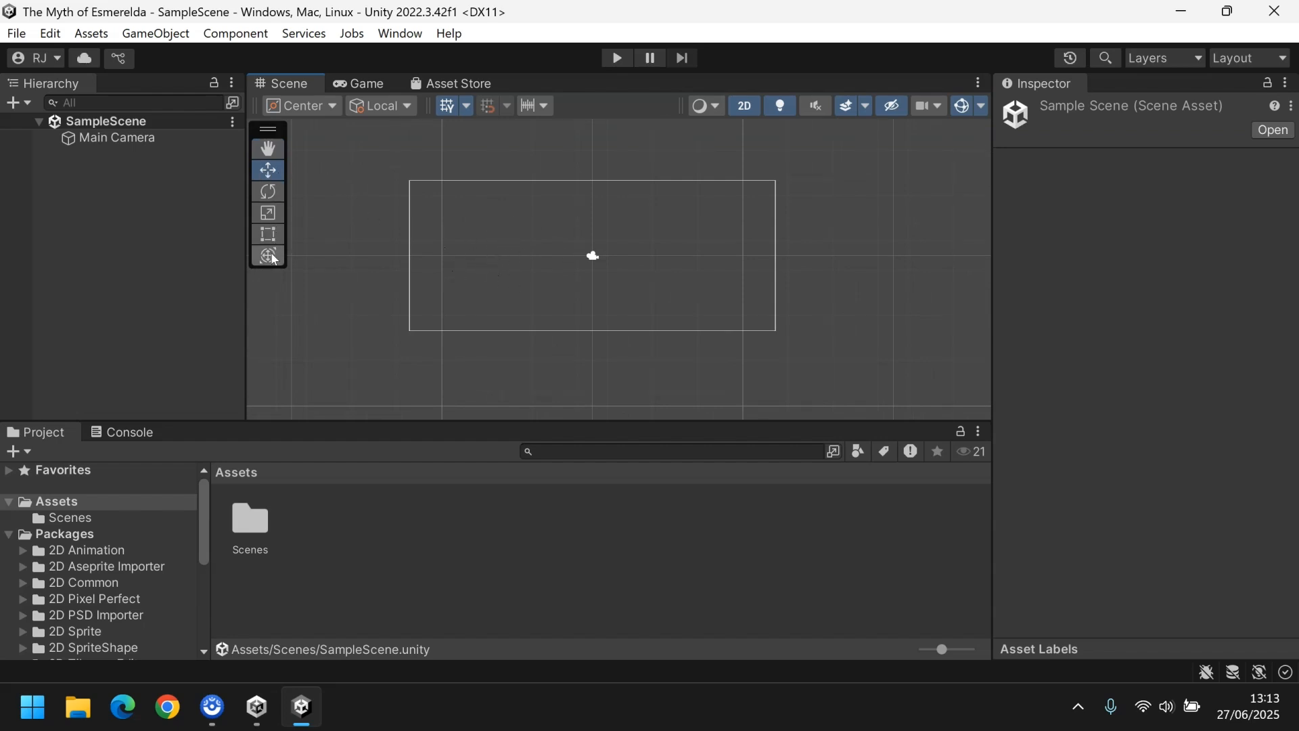
Examine the Main Camera and its output in the Game view, and return to the Scene view
click(125, 142)
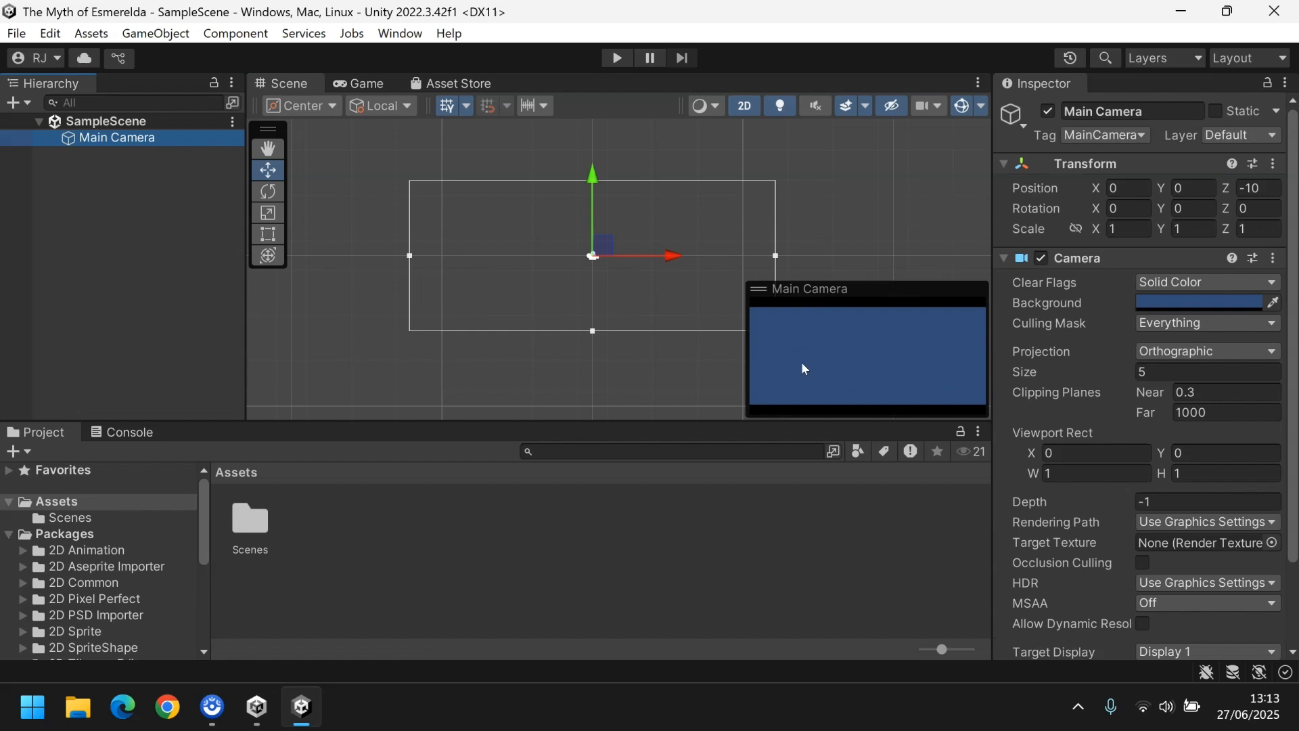
click(366, 84)
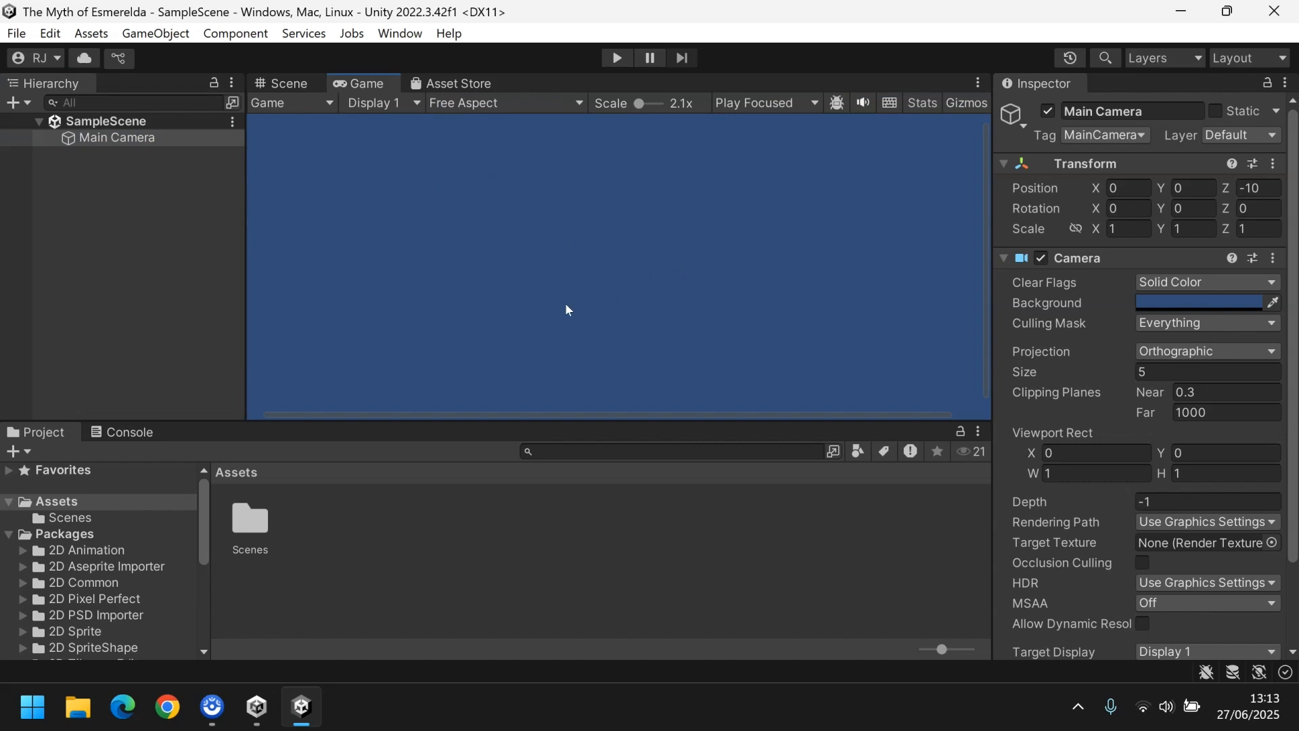
click(158, 170)
click(282, 84)
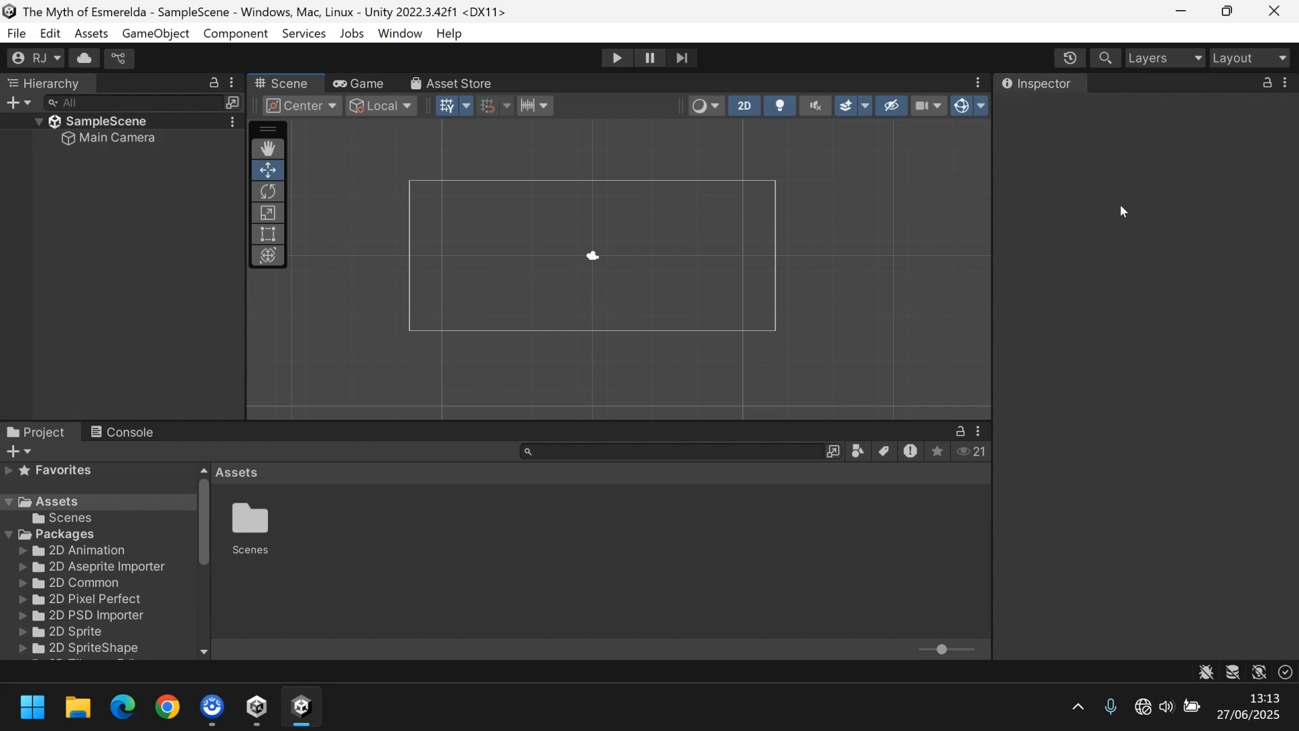
Select the Main Camera and examine its component settings
click(128, 139)
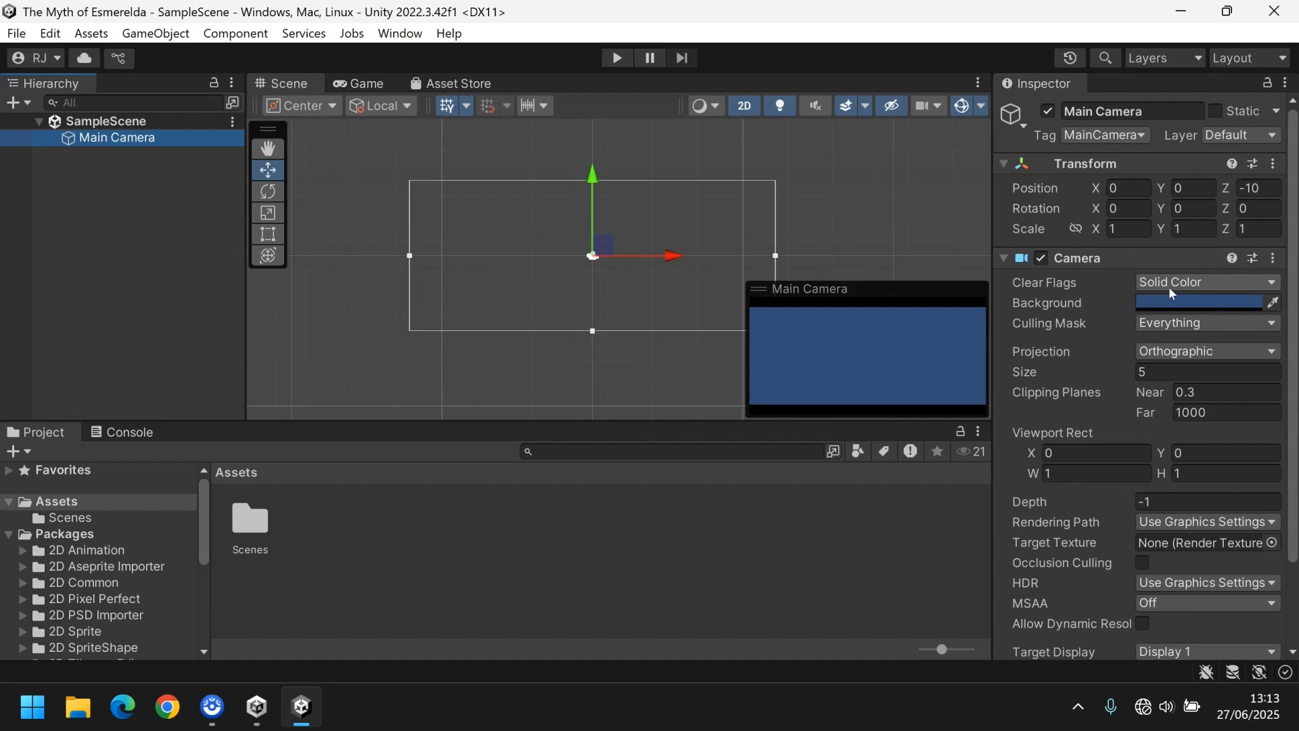
drag(1293, 352, 1293, 422)
drag(1297, 328, 1298, 258)
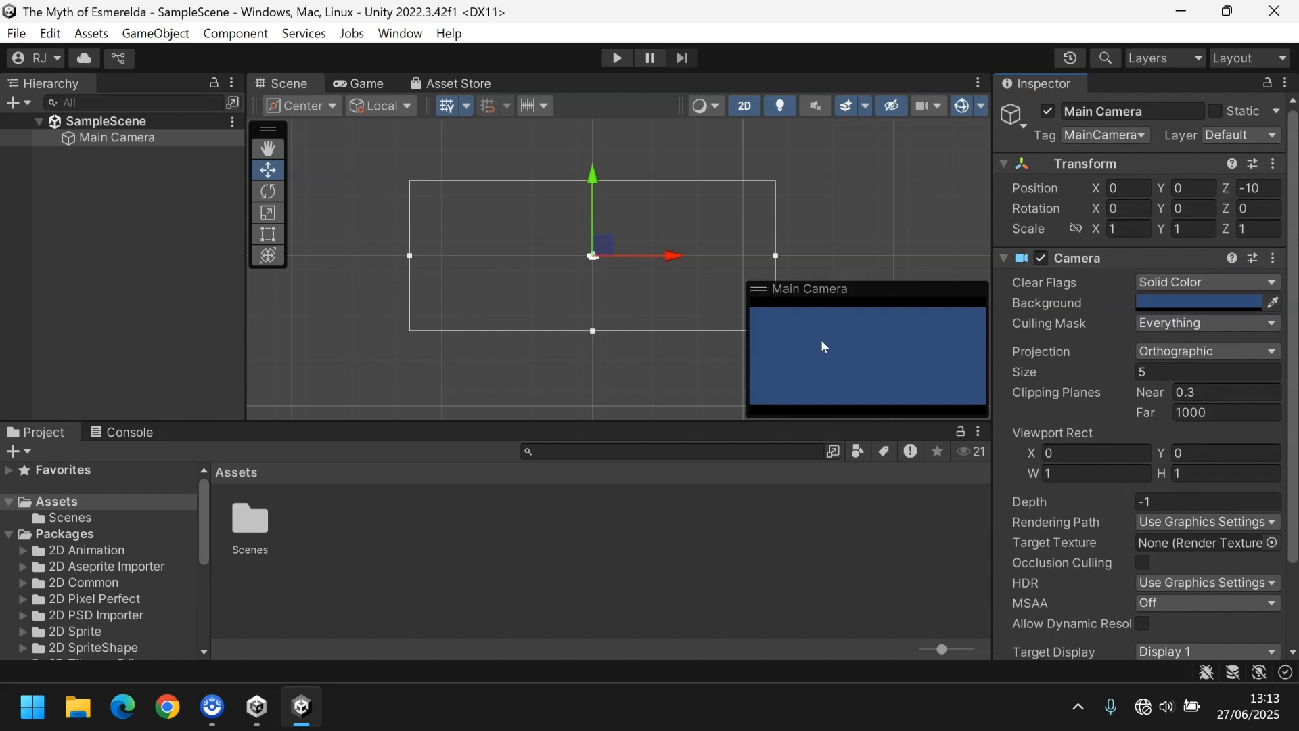
Set the Main Camera's background colour to green, hex 5EB956
click(1213, 306)
click(1134, 265)
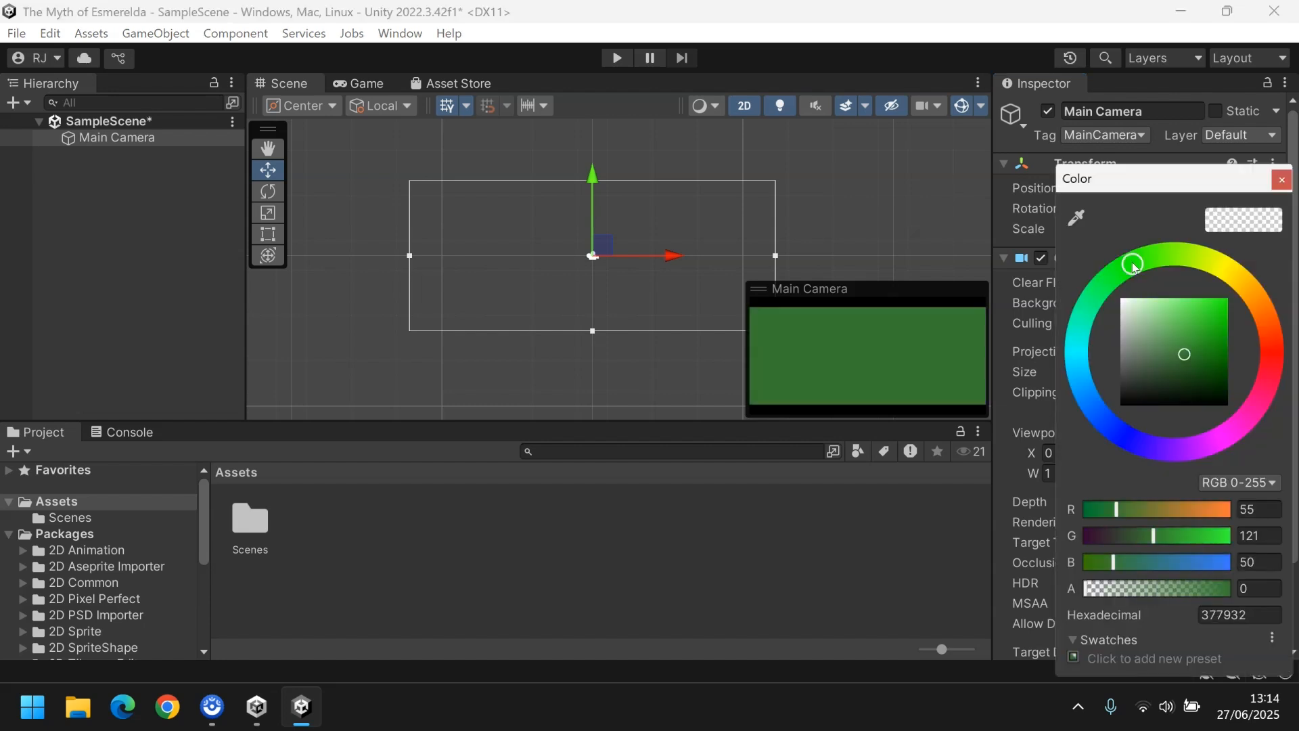
drag(1175, 341, 1146, 335)
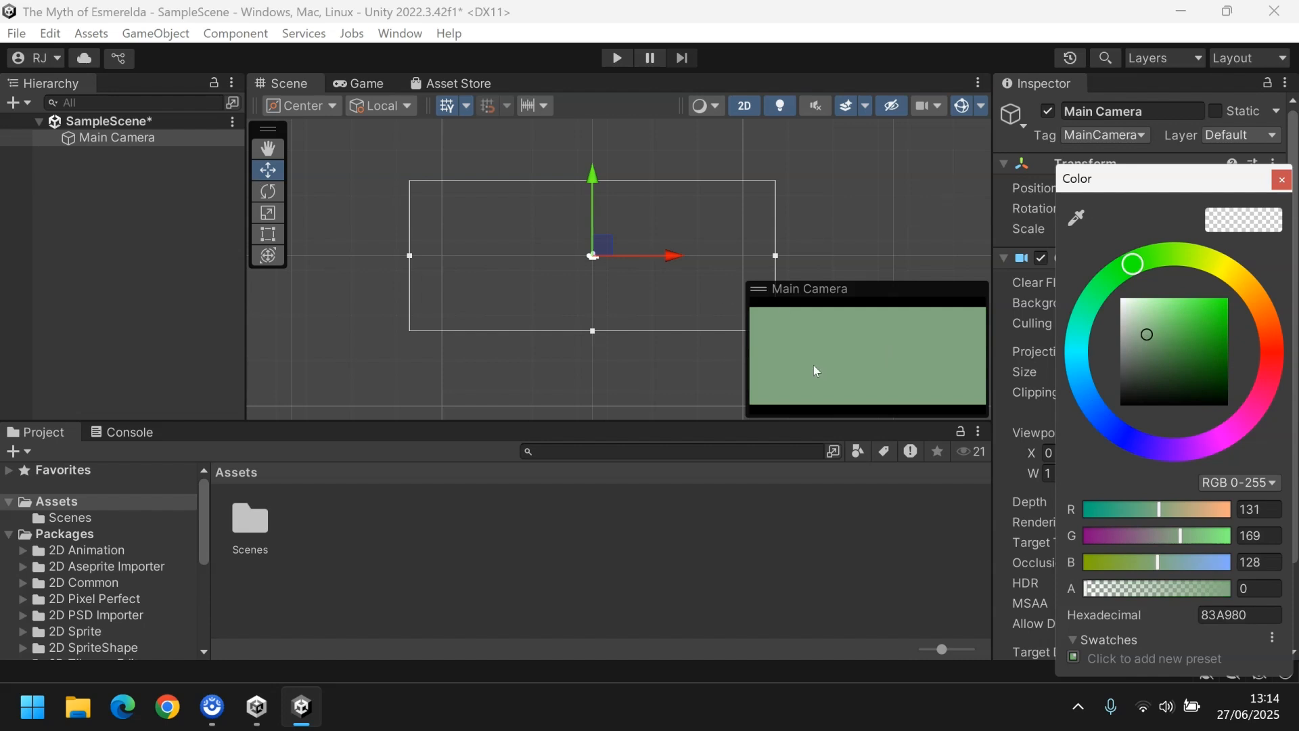
drag(1149, 340, 1178, 328)
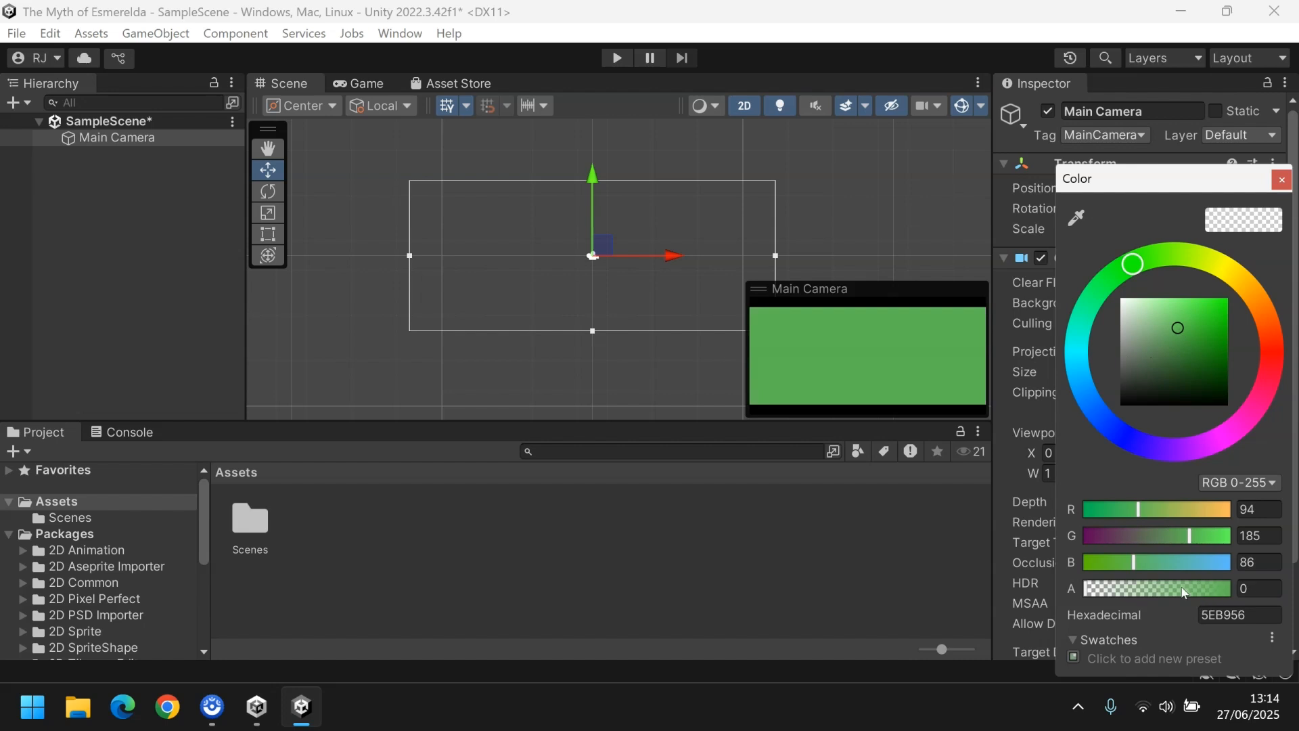
click(1214, 614)
click(1281, 179)
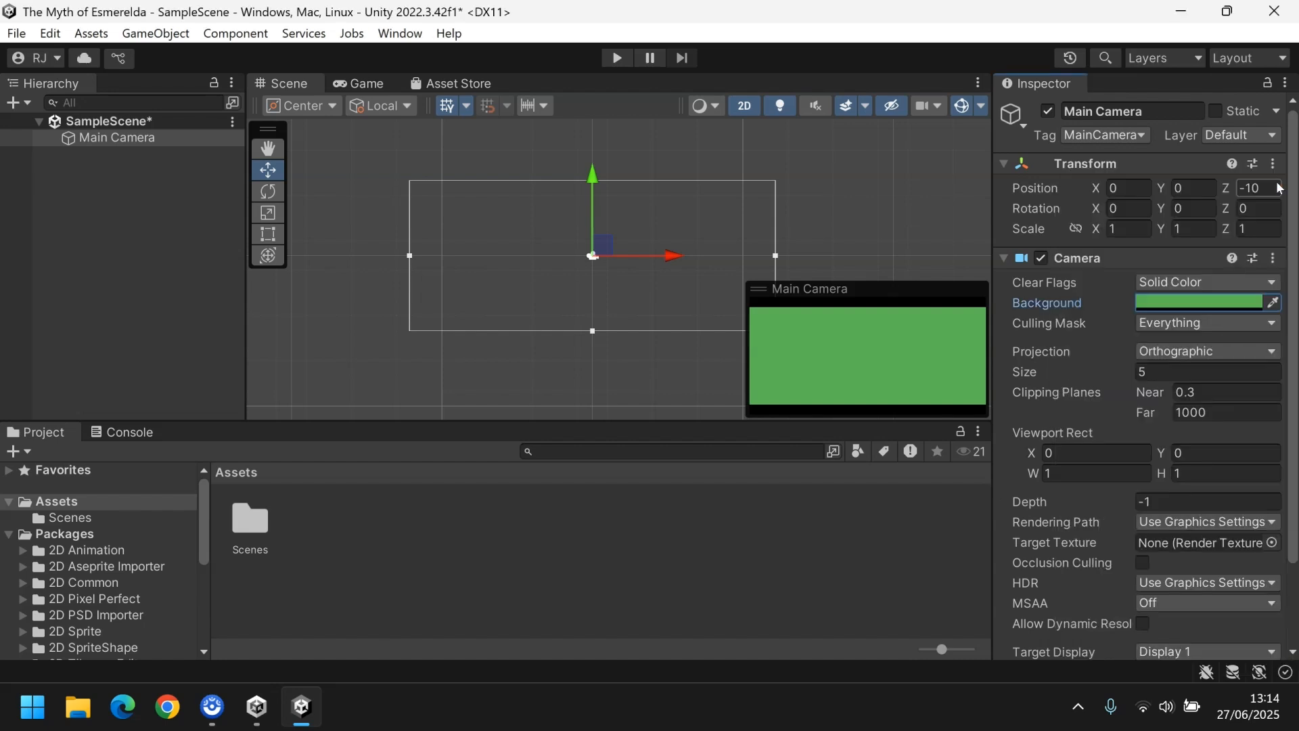
Sample the scene view's dark grey, hex 474747, as the Main Camera's background colour and deselect the camera
click(1274, 305)
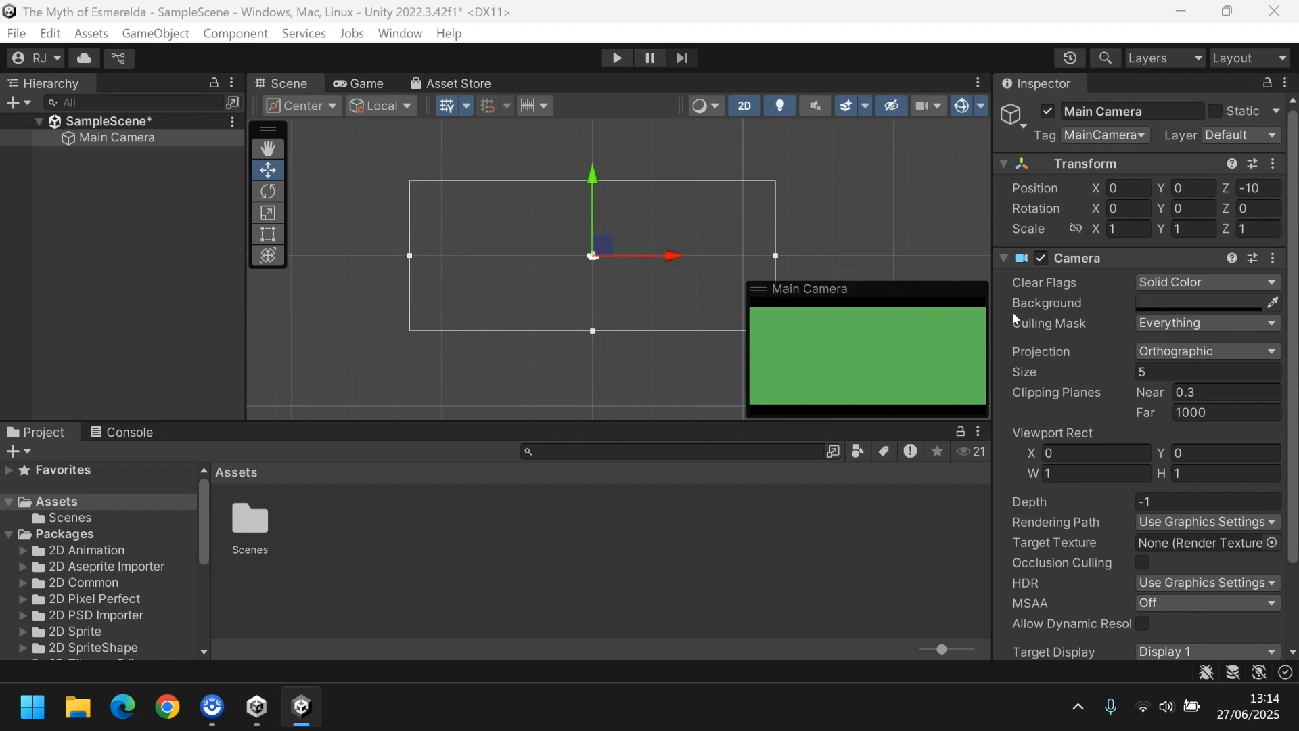
click(915, 256)
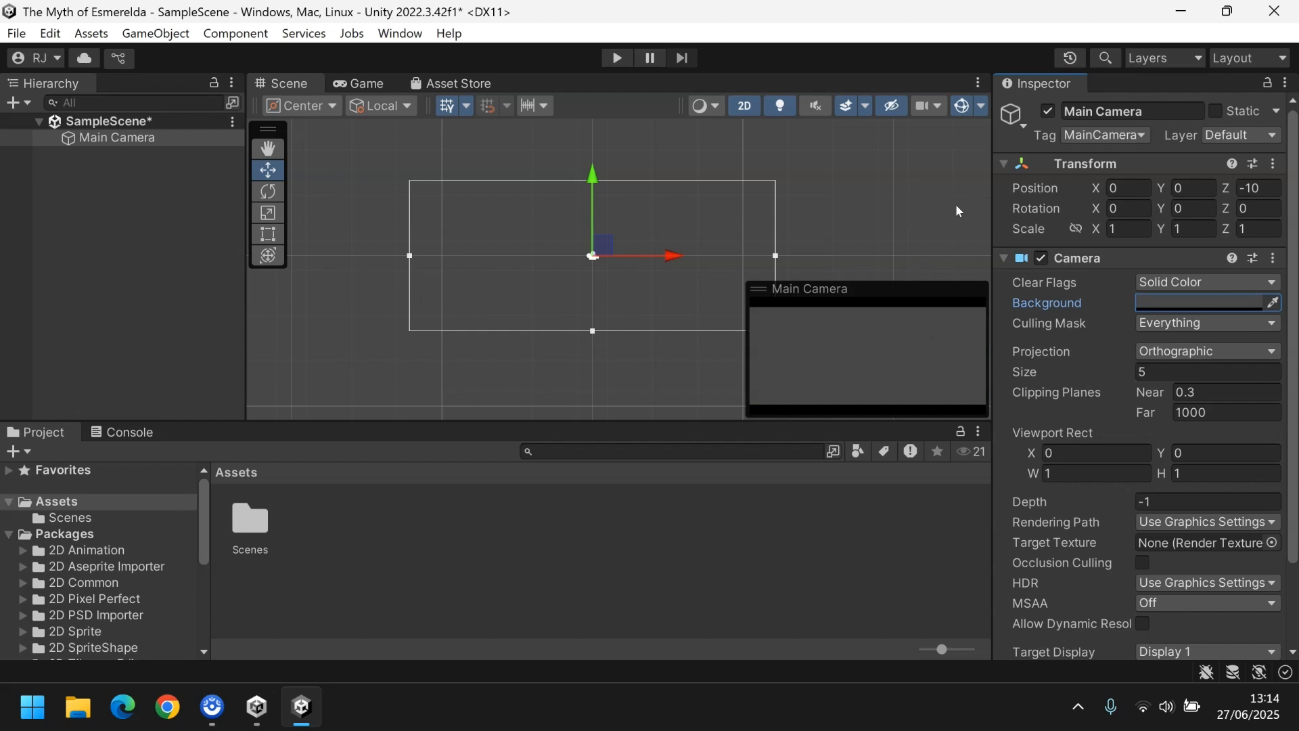
click(1197, 303)
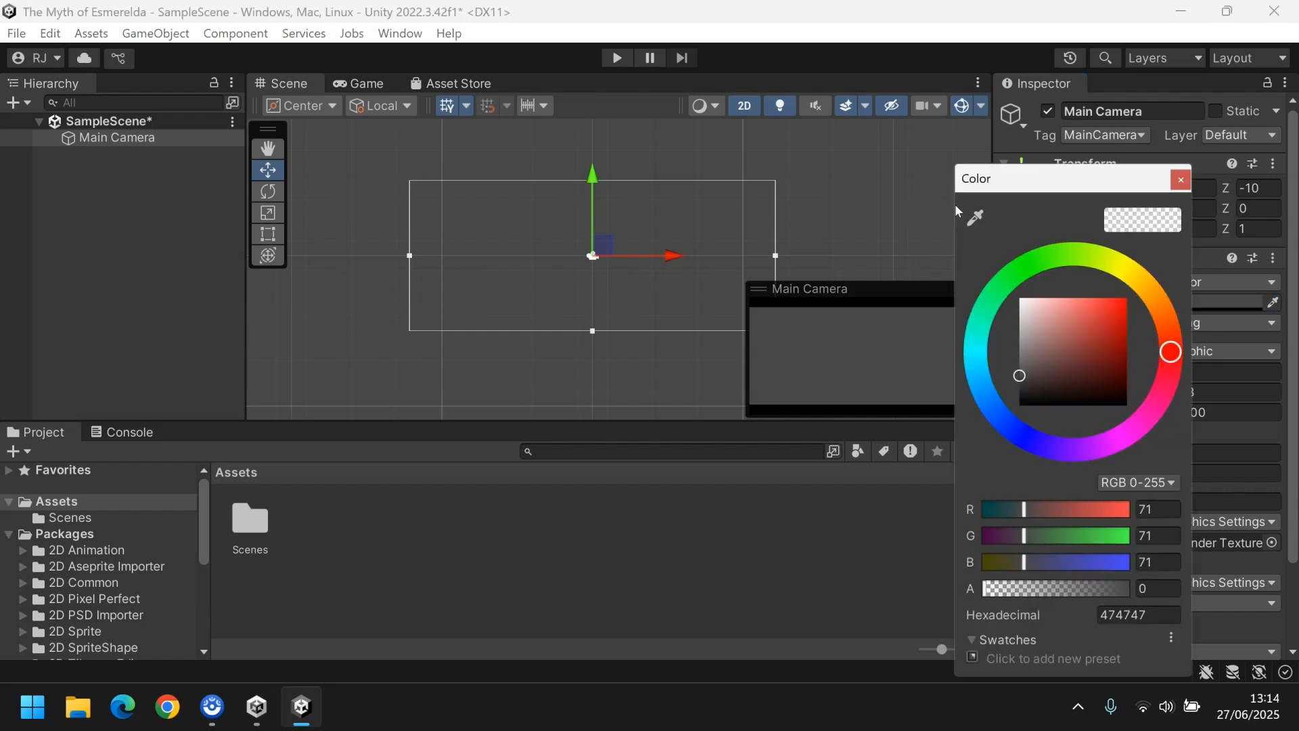
click(1181, 179)
click(830, 236)
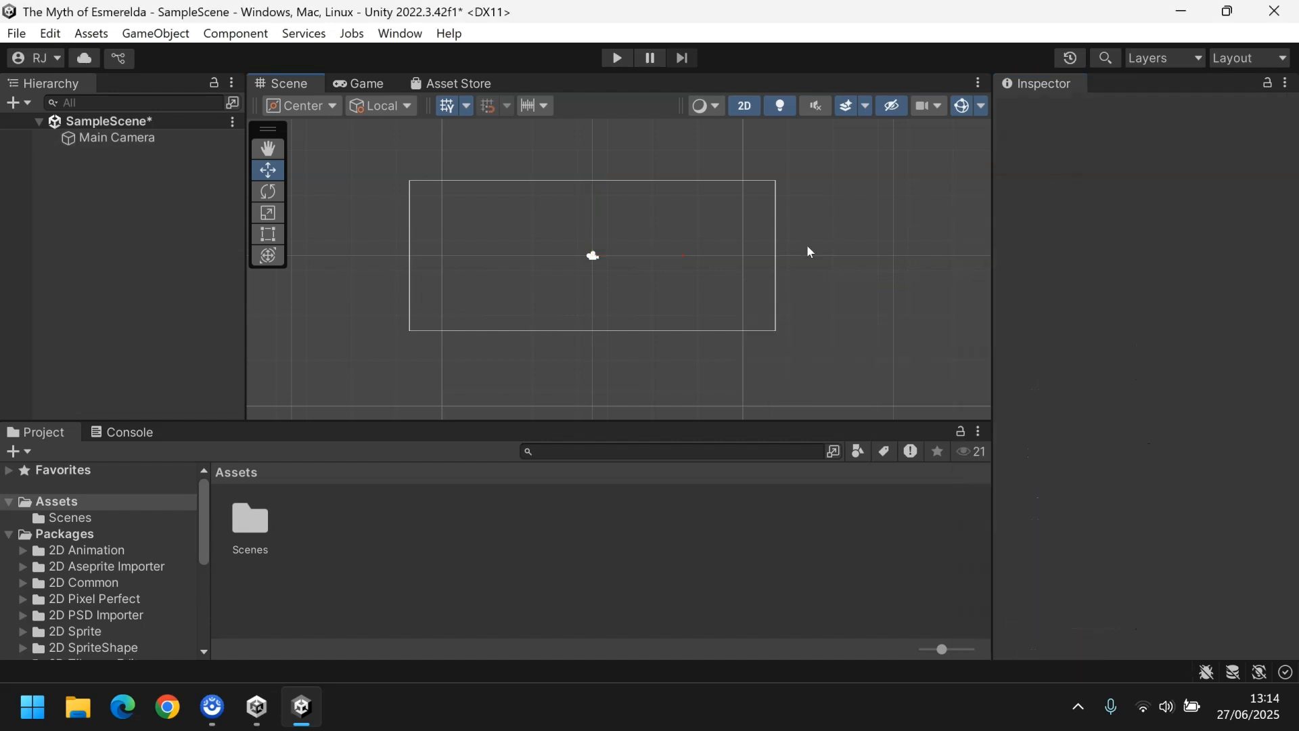
click(12, 102)
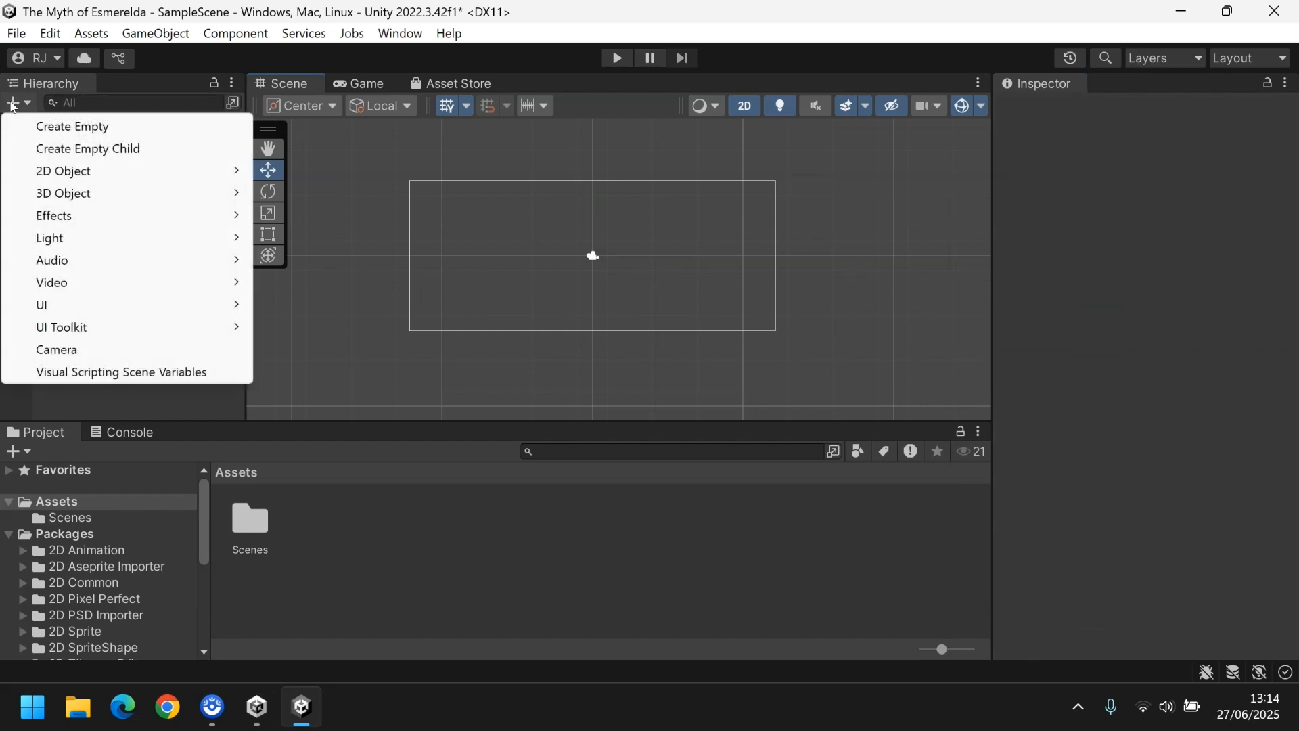
mouse_move(121, 171)
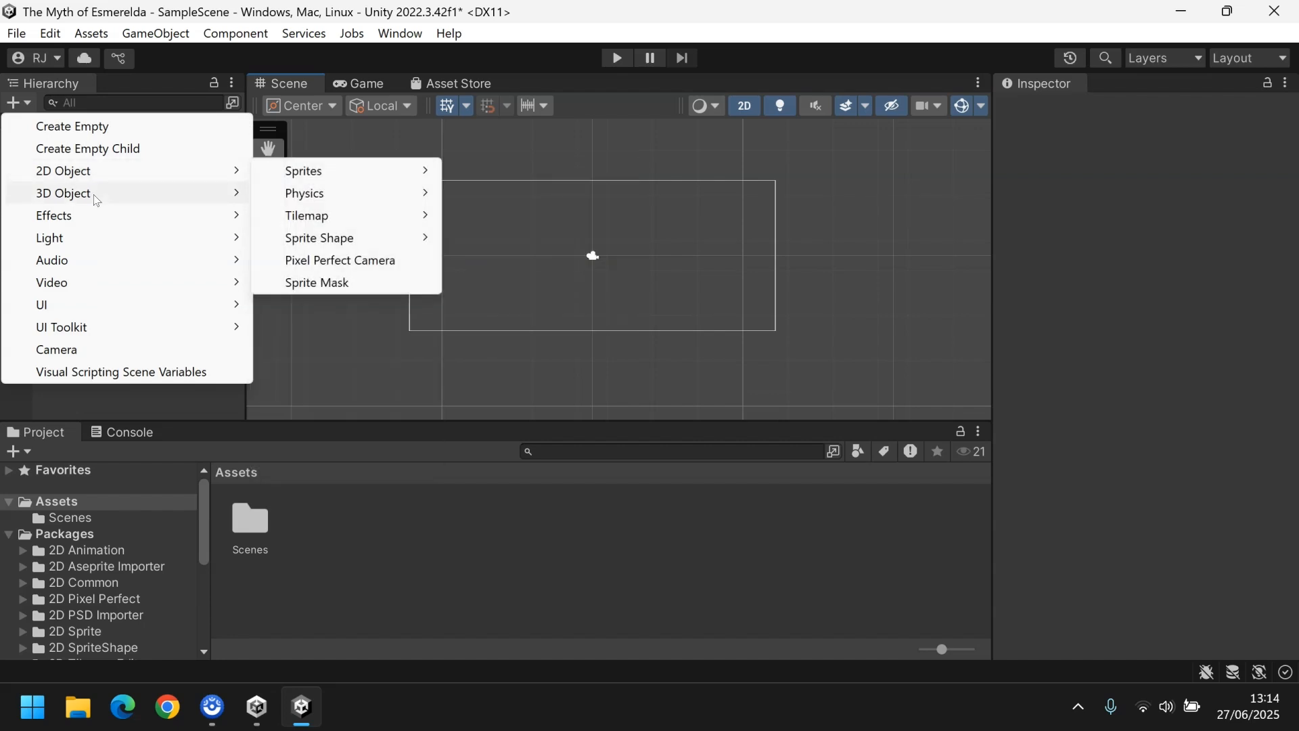
mouse_move(97, 199)
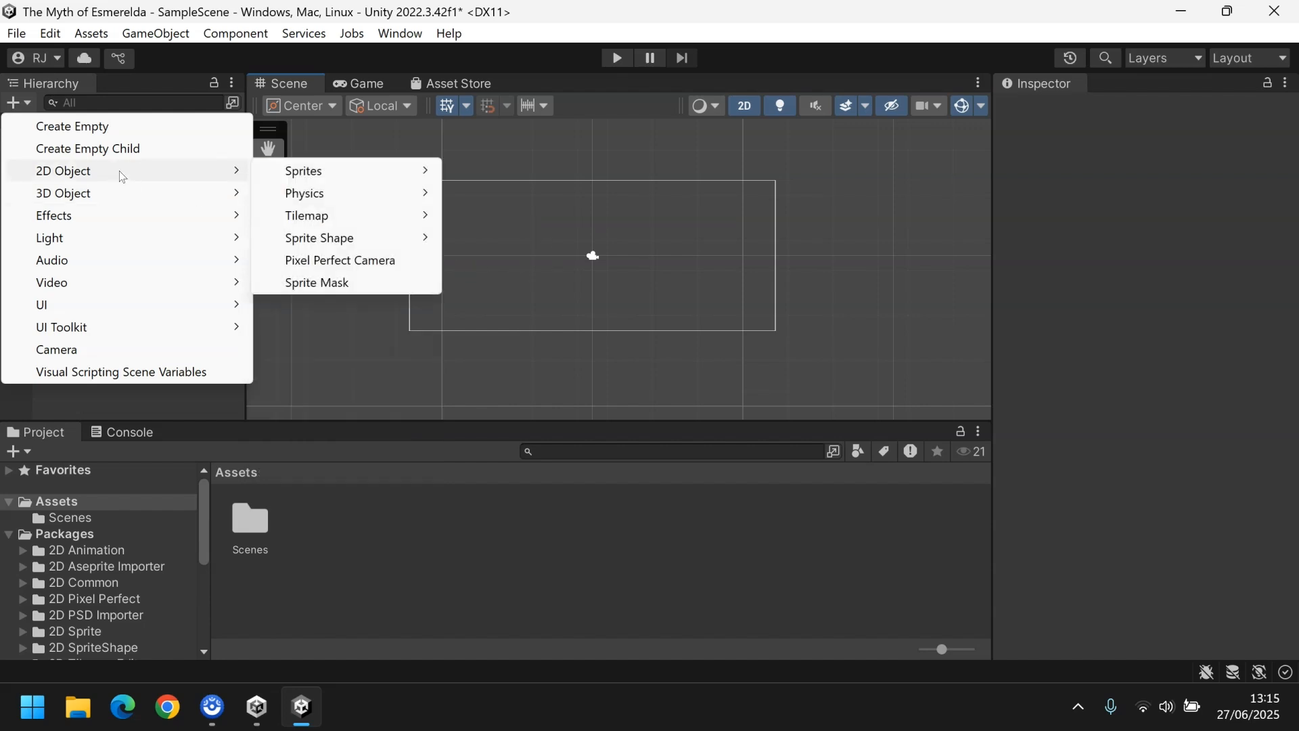
click(548, 270)
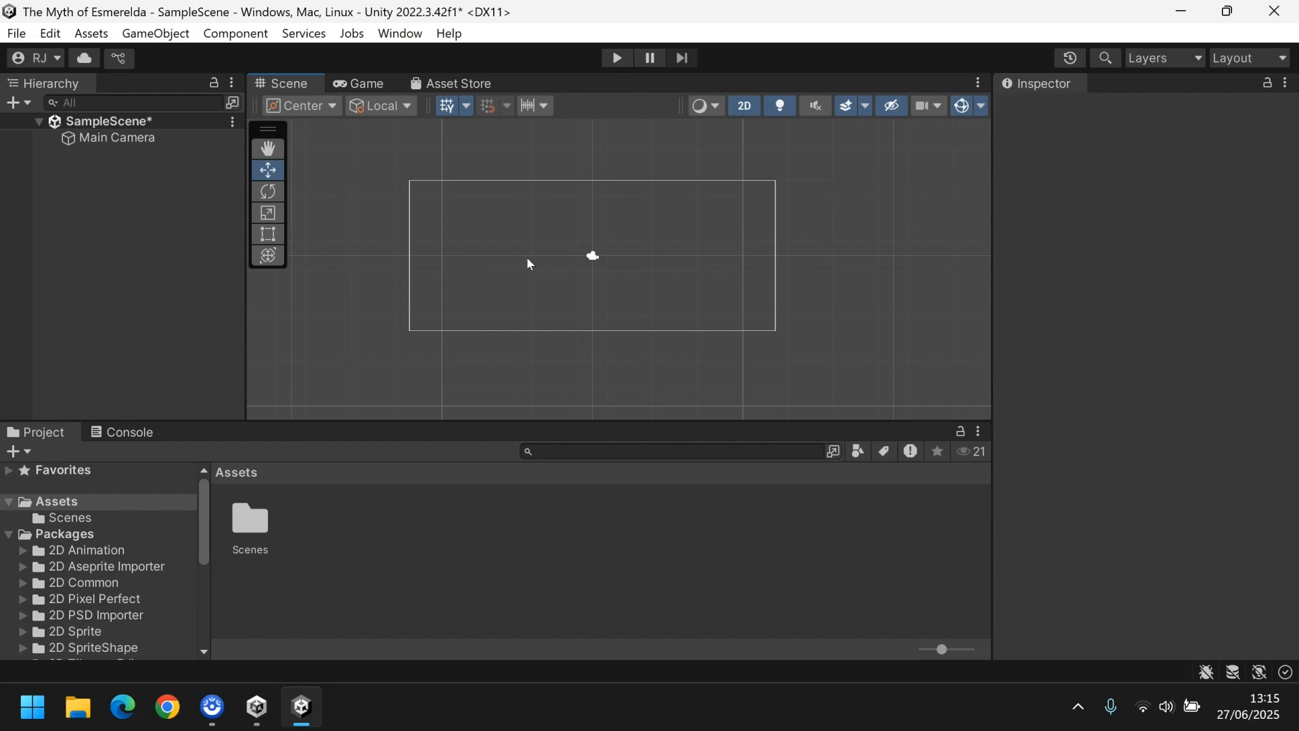
Switch to Unity Hub to view the list of projects
click(257, 707)
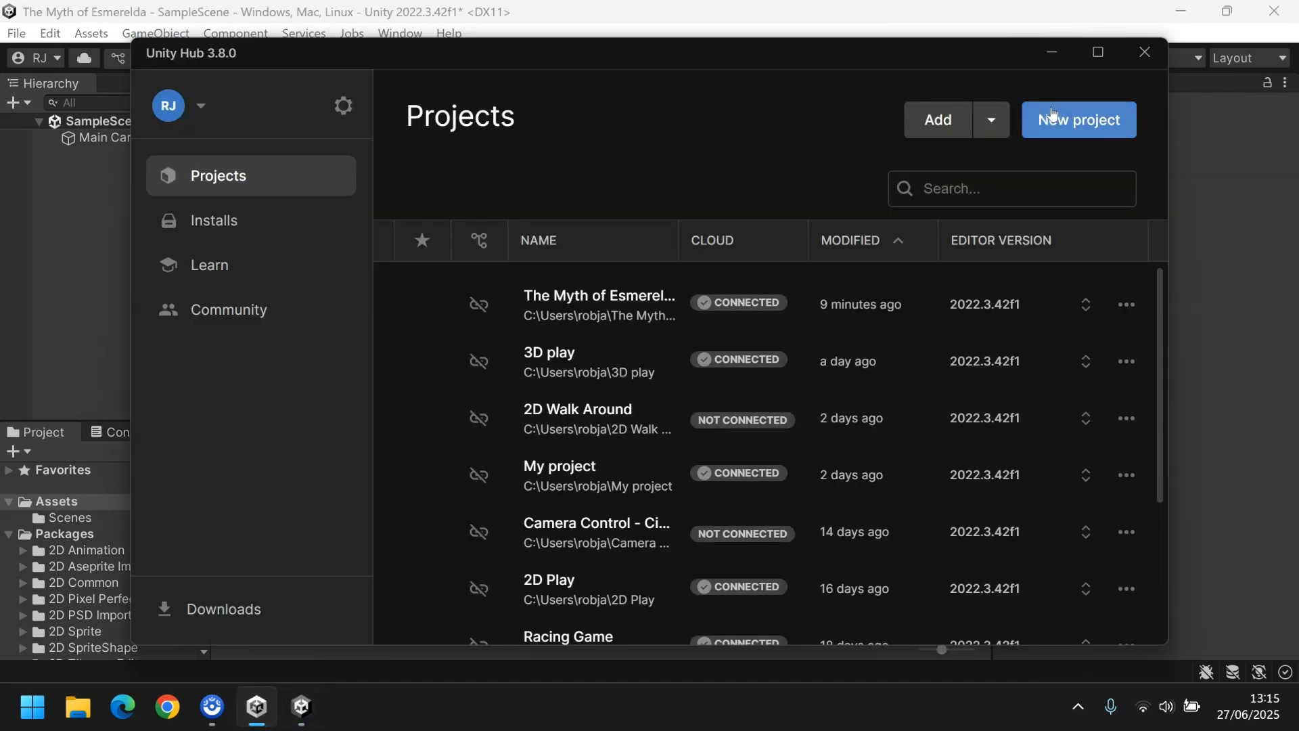
Switch back to the Unity editor and add a 2D Square sprite to the scene
click(311, 706)
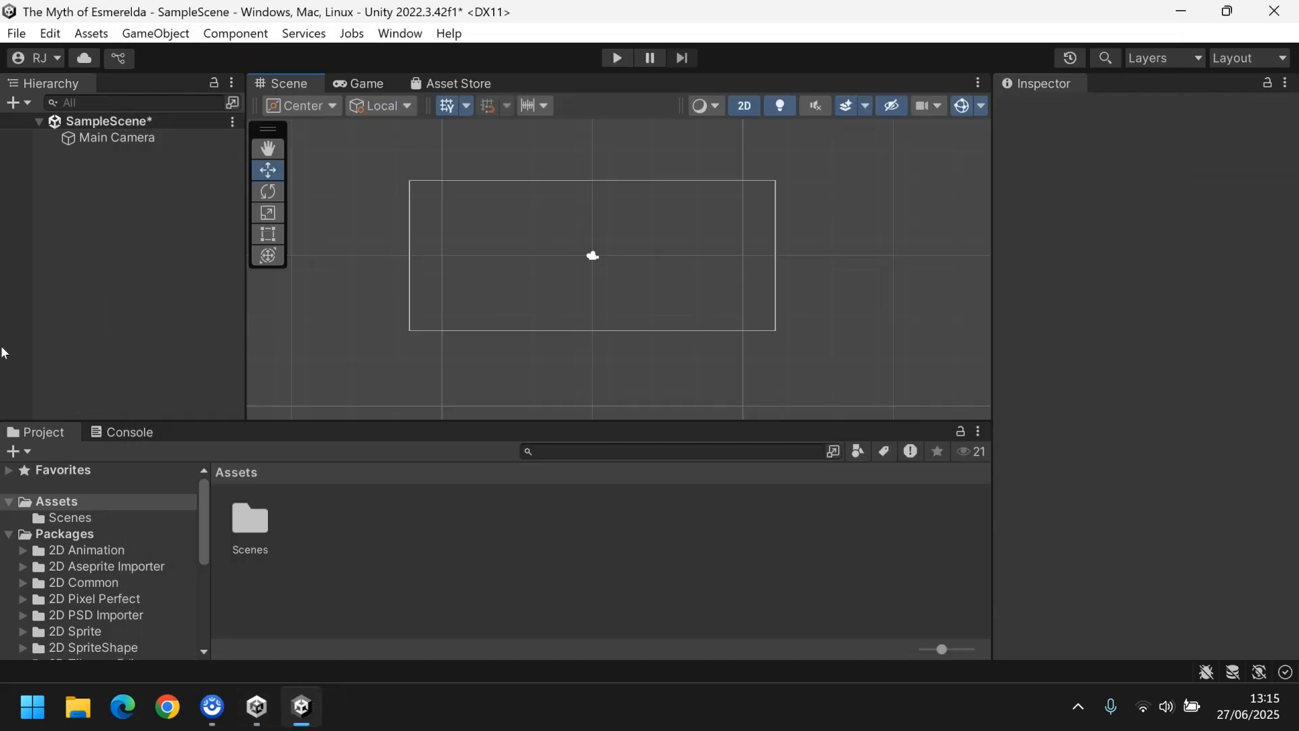
click(15, 103)
mouse_move(230, 170)
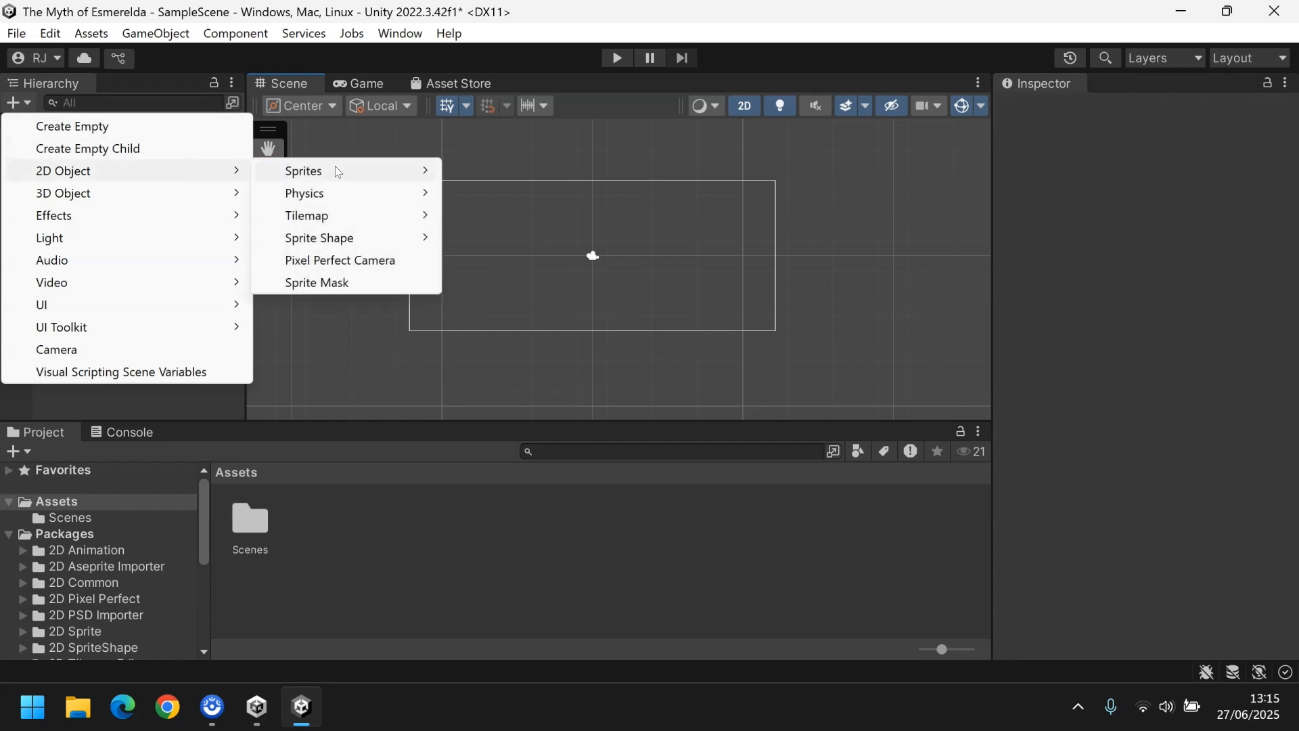
mouse_move(335, 165)
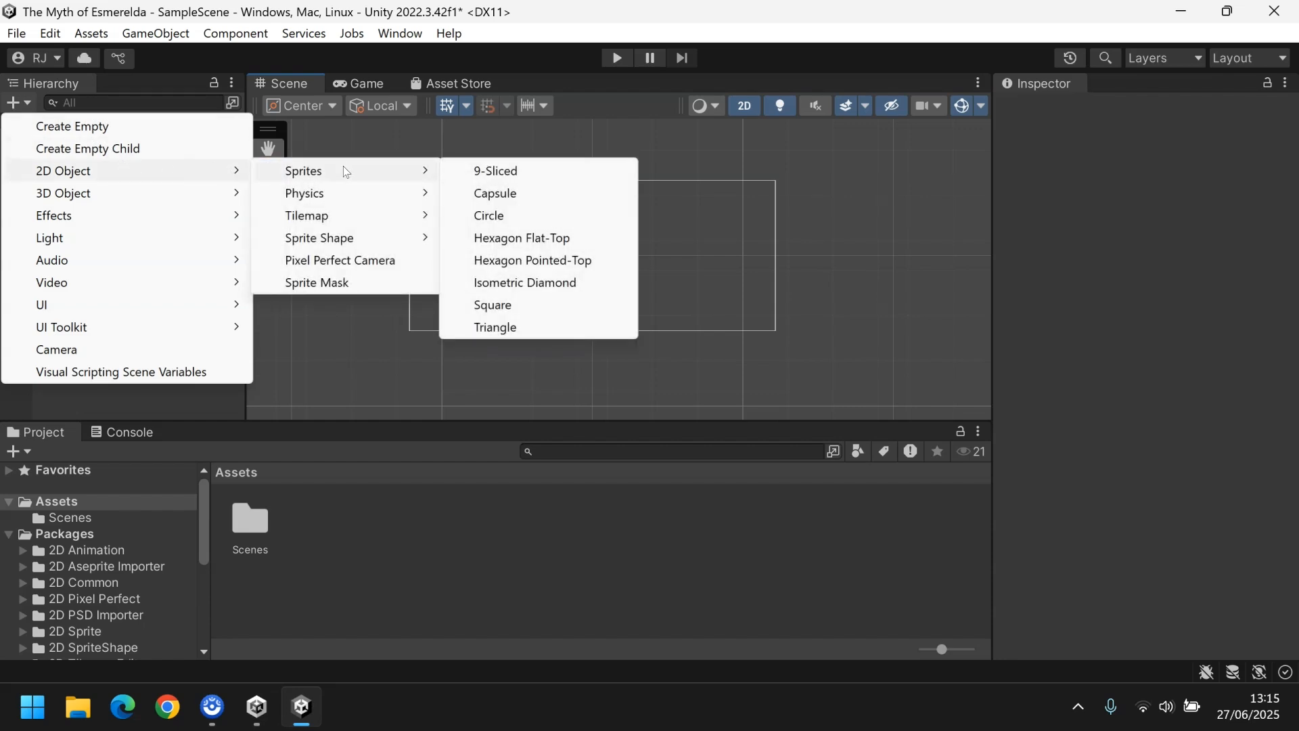
click(504, 306)
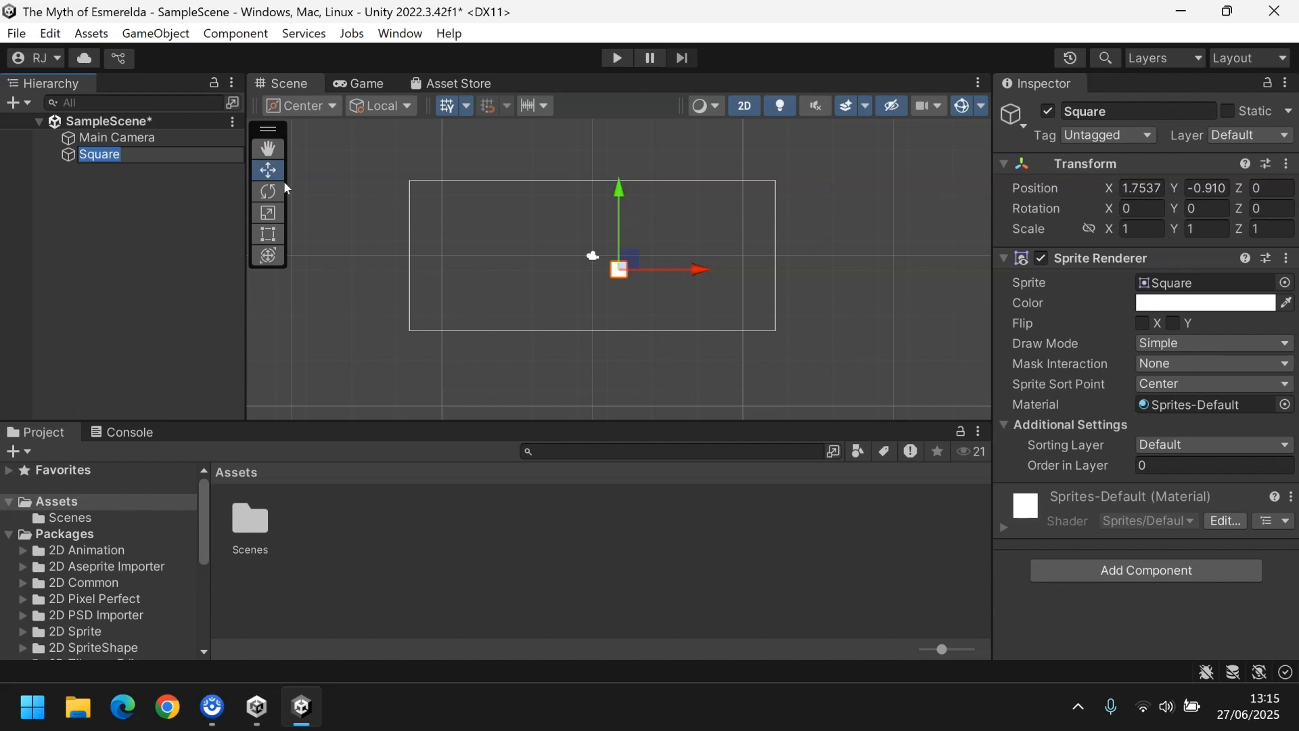
Move the Square to about X 2.73, Y 0.07 and rotate it about 11.65 degrees around Z
mouse_move(635, 261)
mouse_down()
mouse_move(658, 248)
mouse_move(646, 245)
mouse_up()
click(268, 192)
drag(674, 196, 651, 177)
Stretch the Square with the Scale tool, and use the Rect tool to reach about 5.18 by 2.80 scale at X -3.58, Y 0.88
click(268, 212)
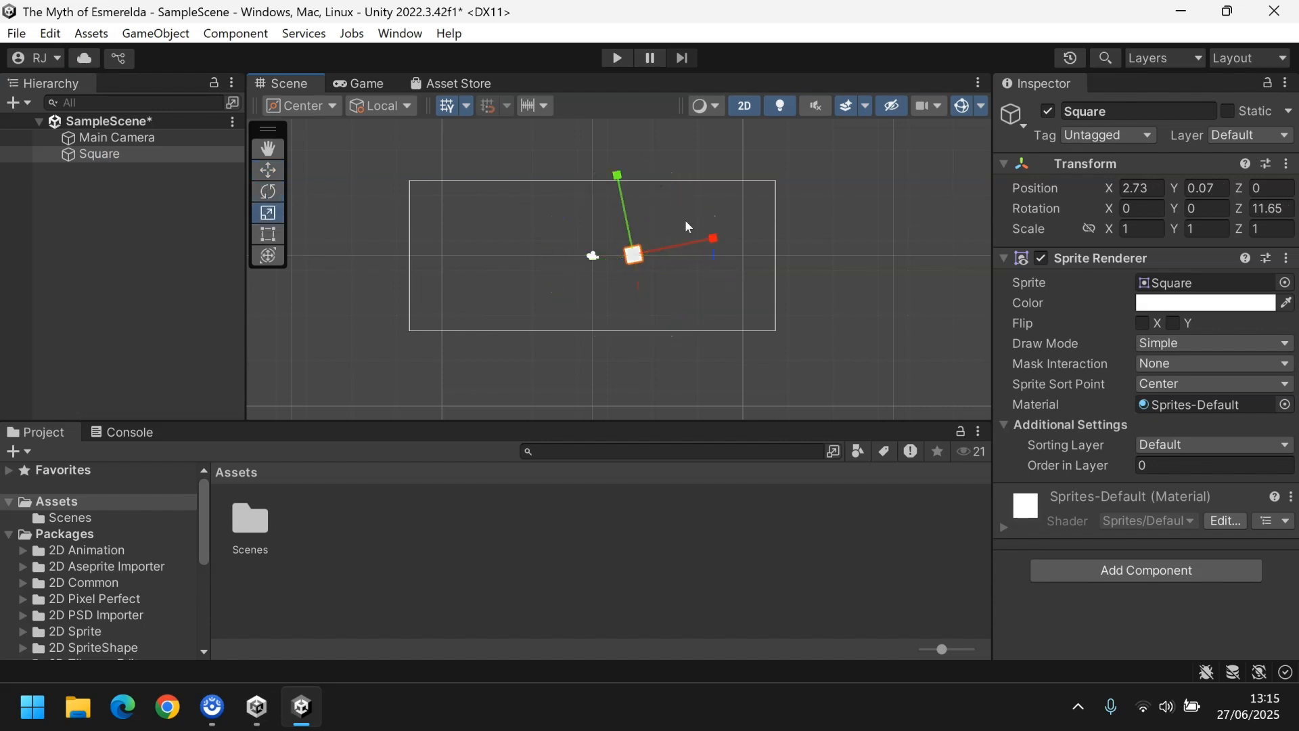
mouse_move(635, 254)
mouse_down()
mouse_move(737, 152)
mouse_move(656, 264)
mouse_move(633, 265)
mouse_up()
drag(709, 241, 928, 192)
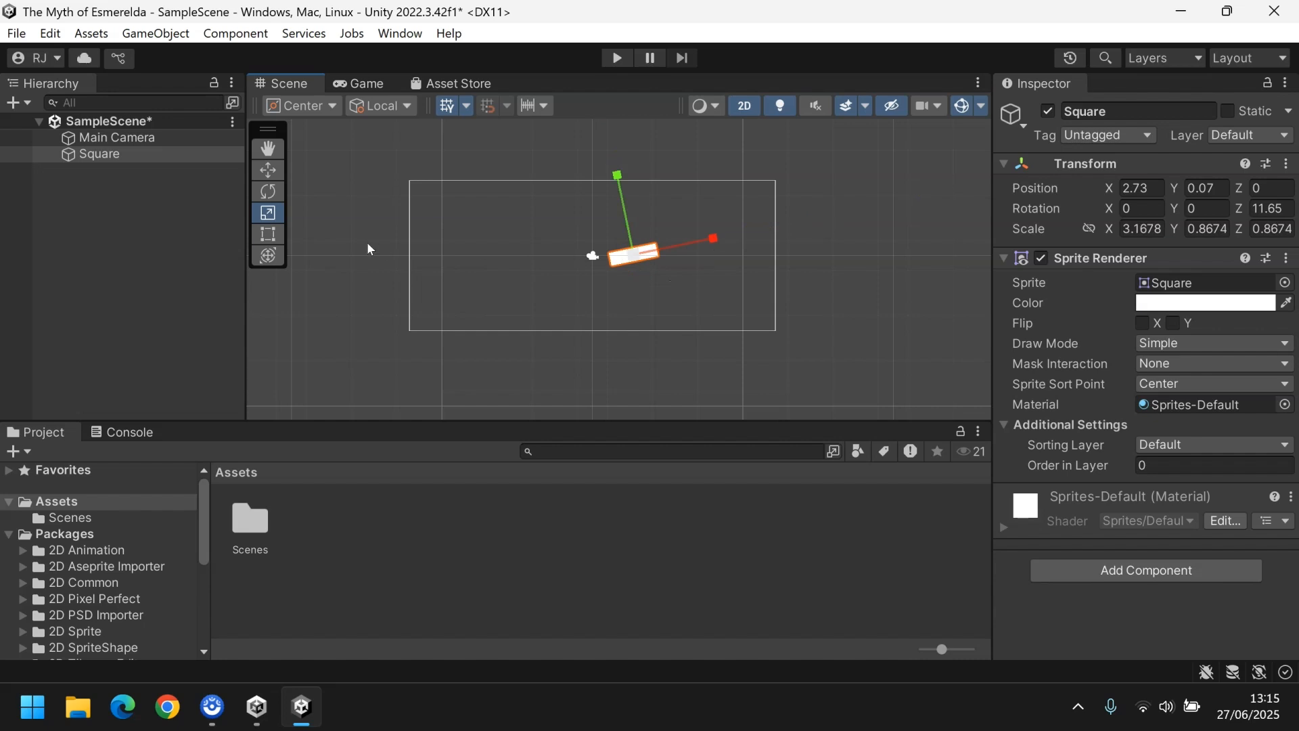
click(268, 235)
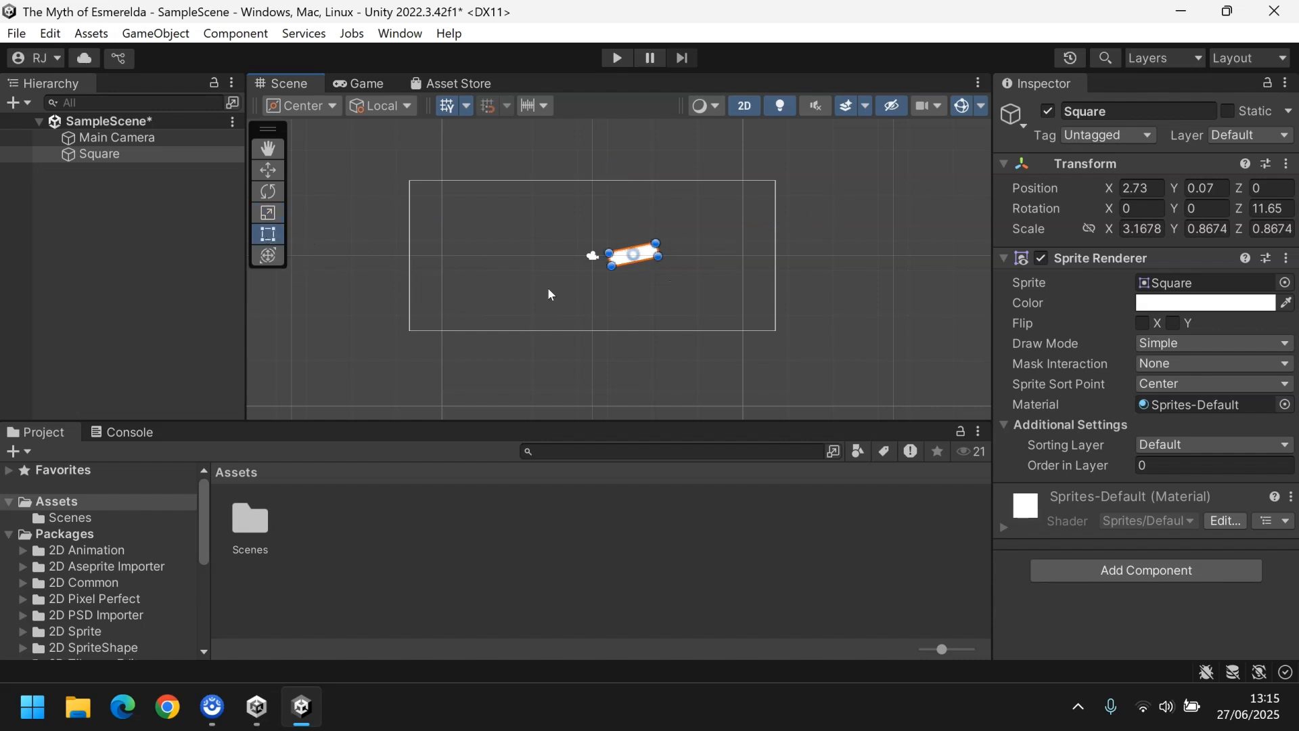
drag(660, 258, 536, 241)
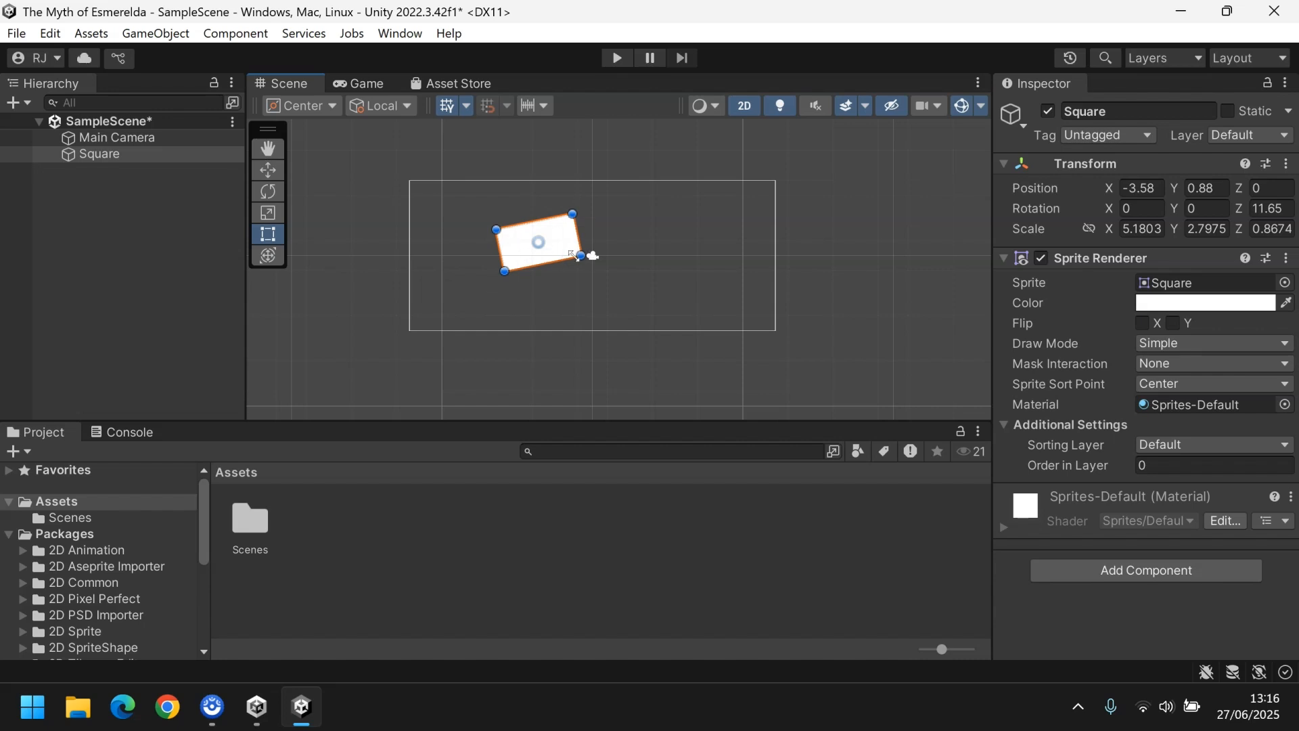
Delete the Square from the scene
right_click(100, 154)
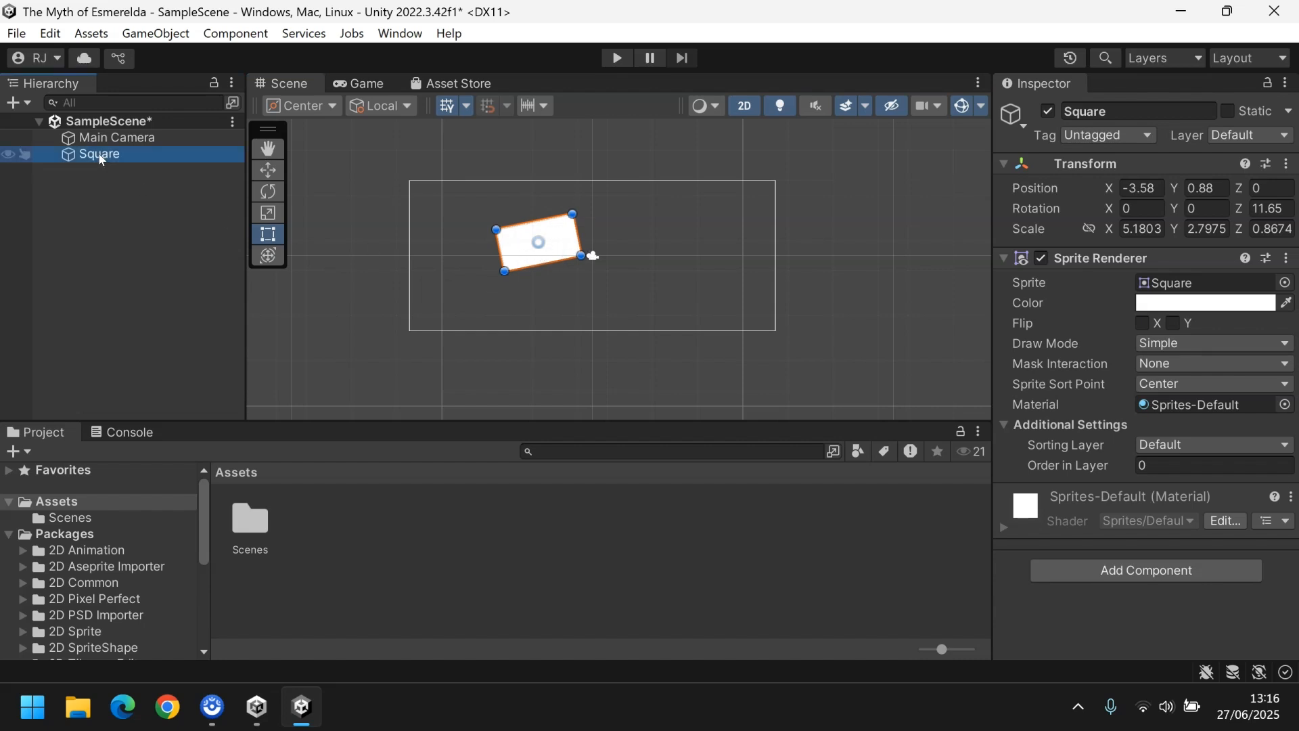
click(163, 160)
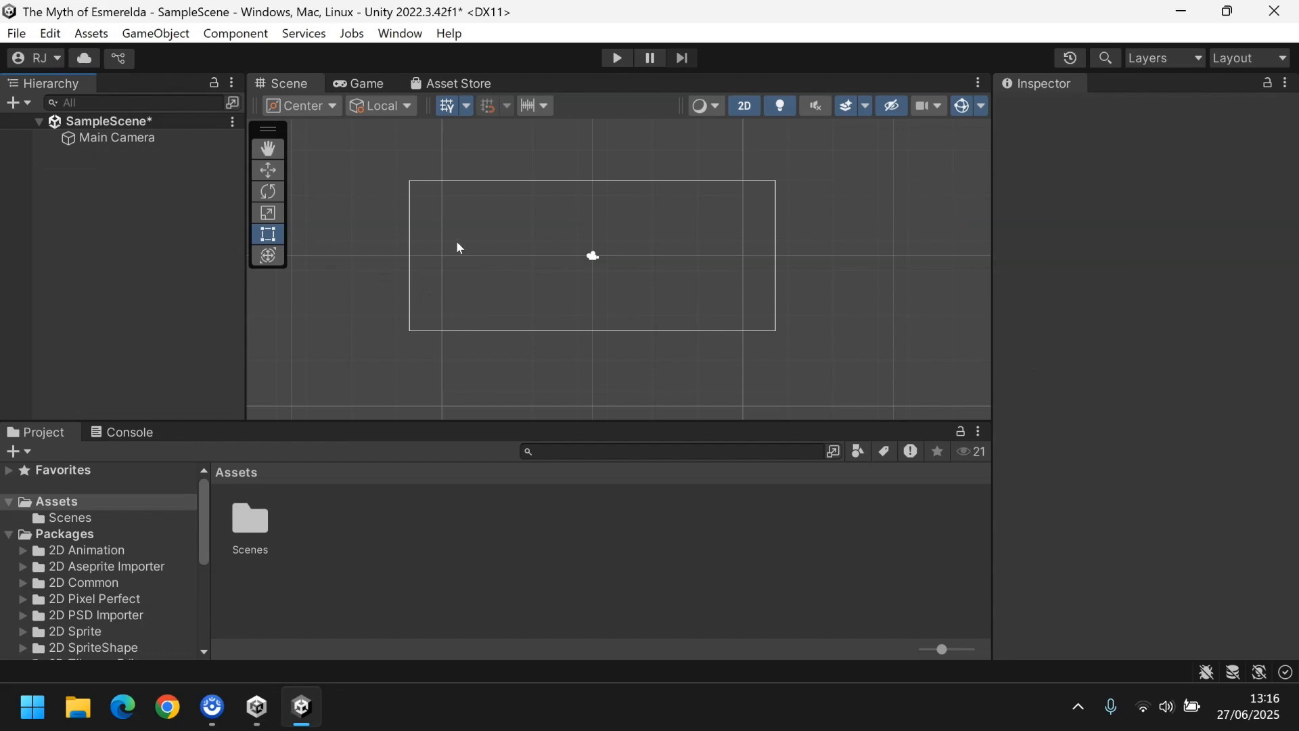
Import chicken2.png from the Desktop as a new asset and place it in the scene at about X -3.46, Y 0.19
click(92, 33)
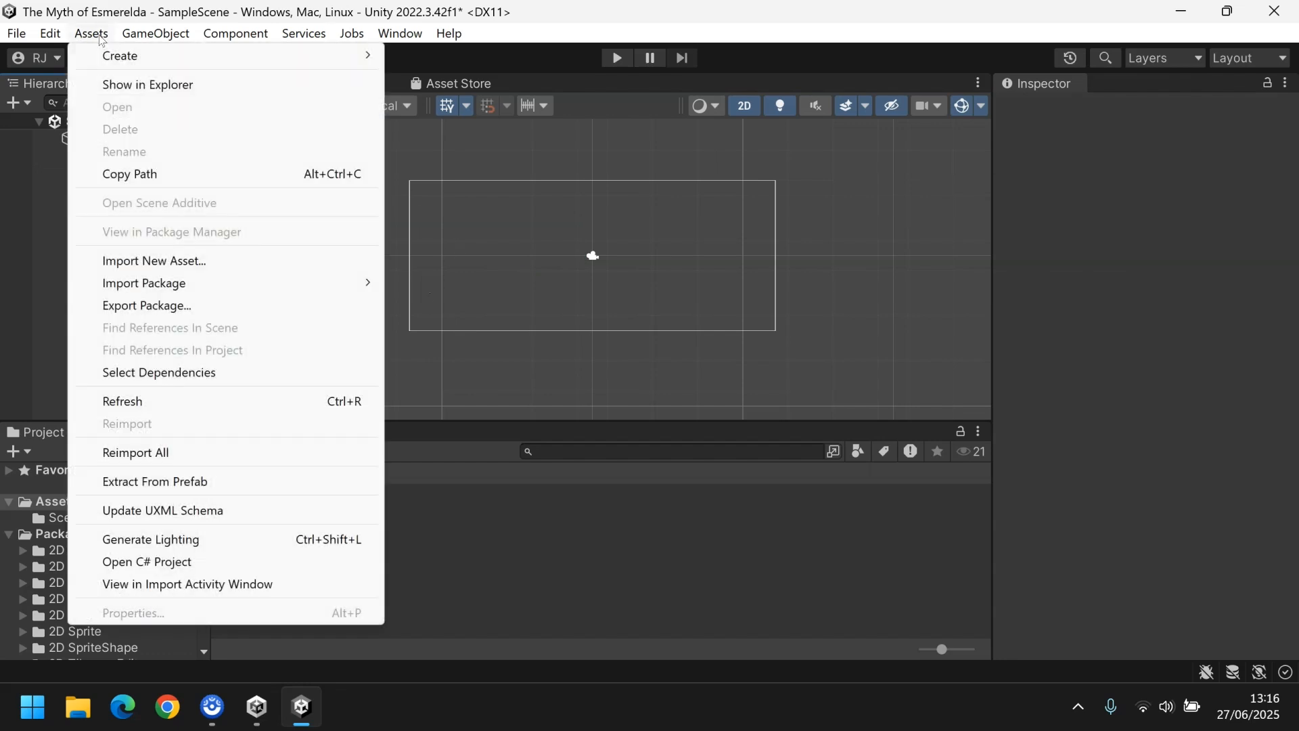
click(170, 269)
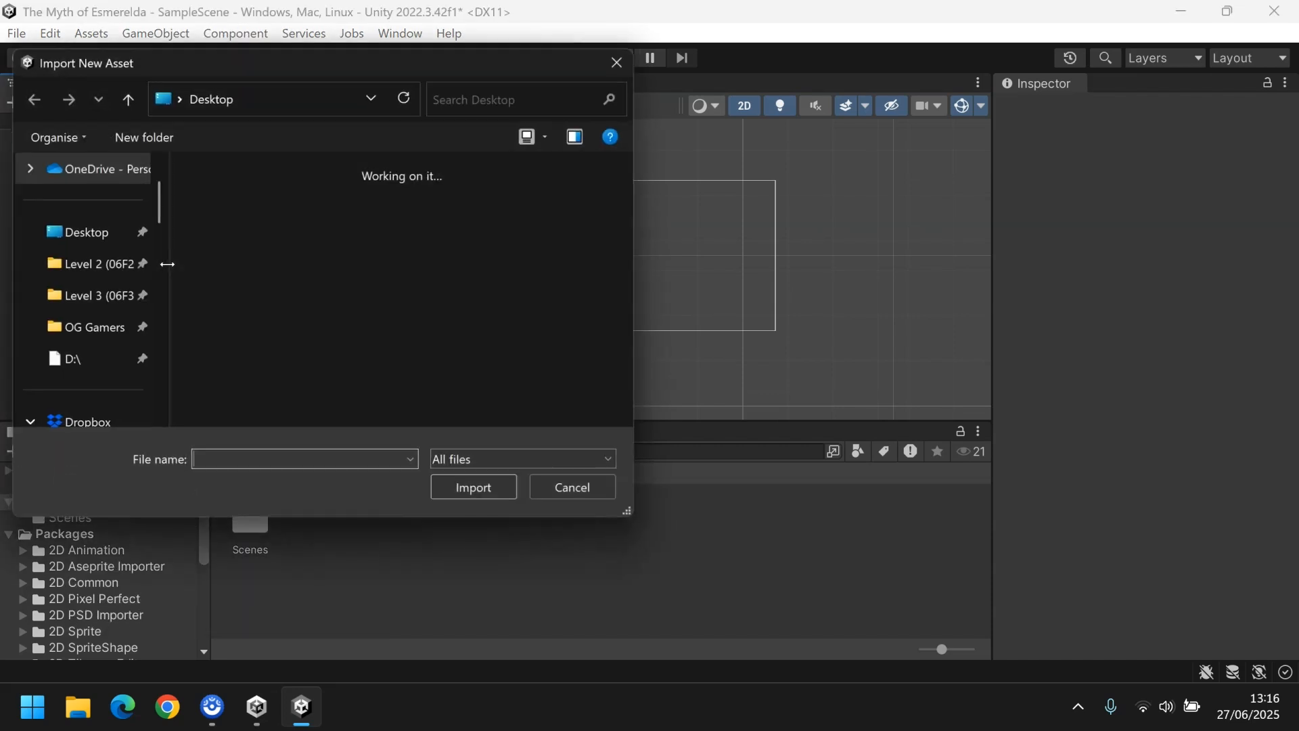
double_click(490, 310)
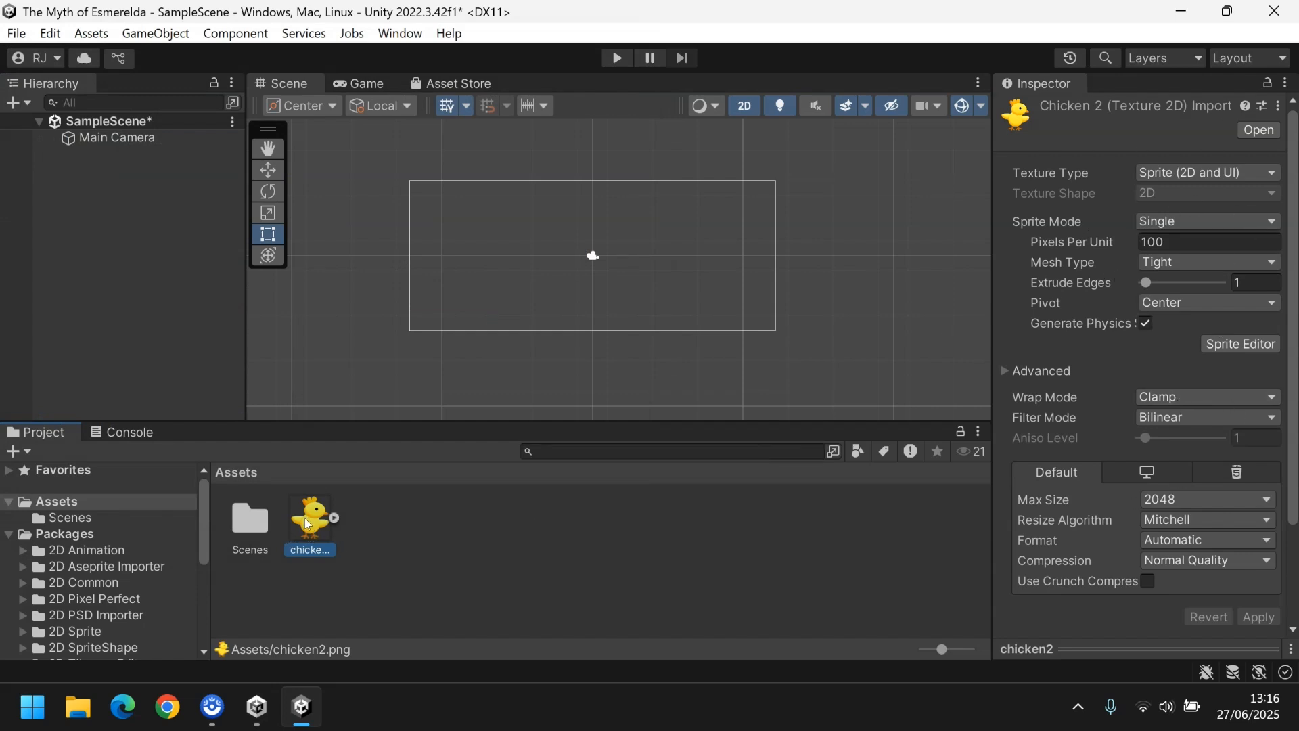
drag(306, 519, 543, 257)
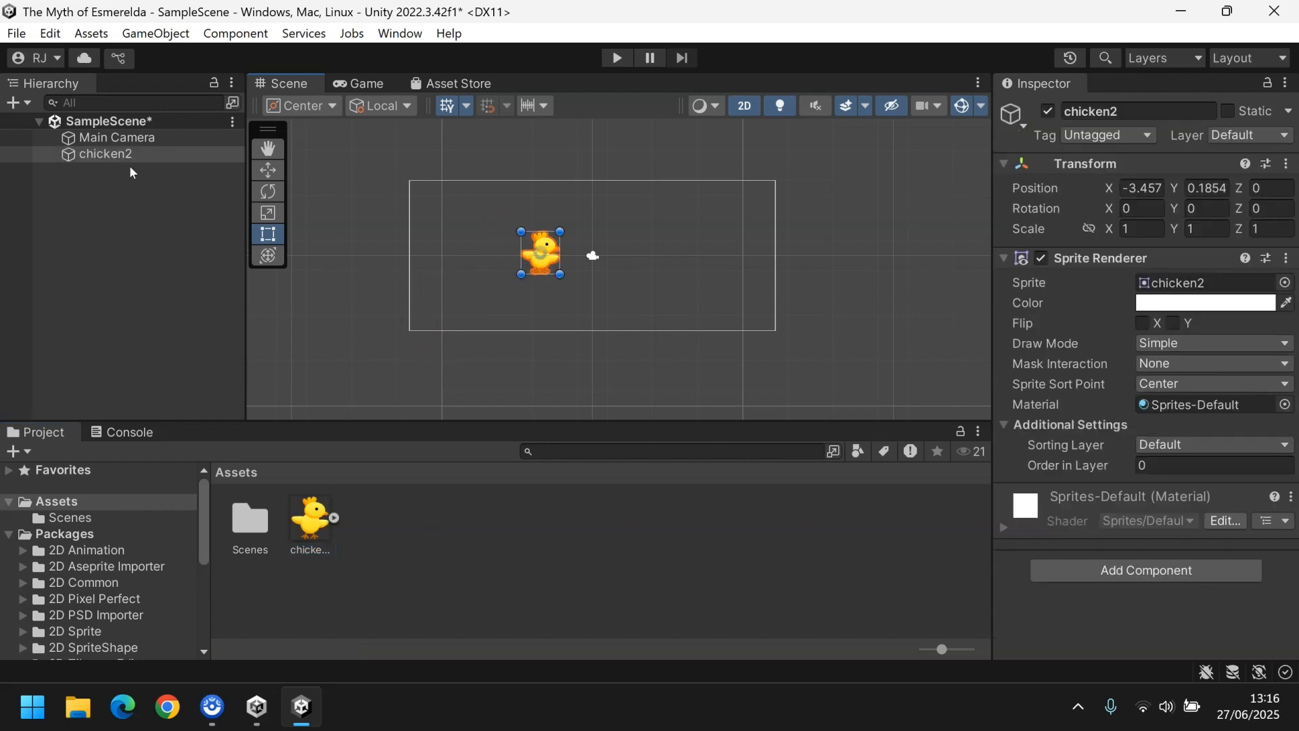
Rename the chicken2 game object as Clink and reselect it in the scene
click(1123, 111)
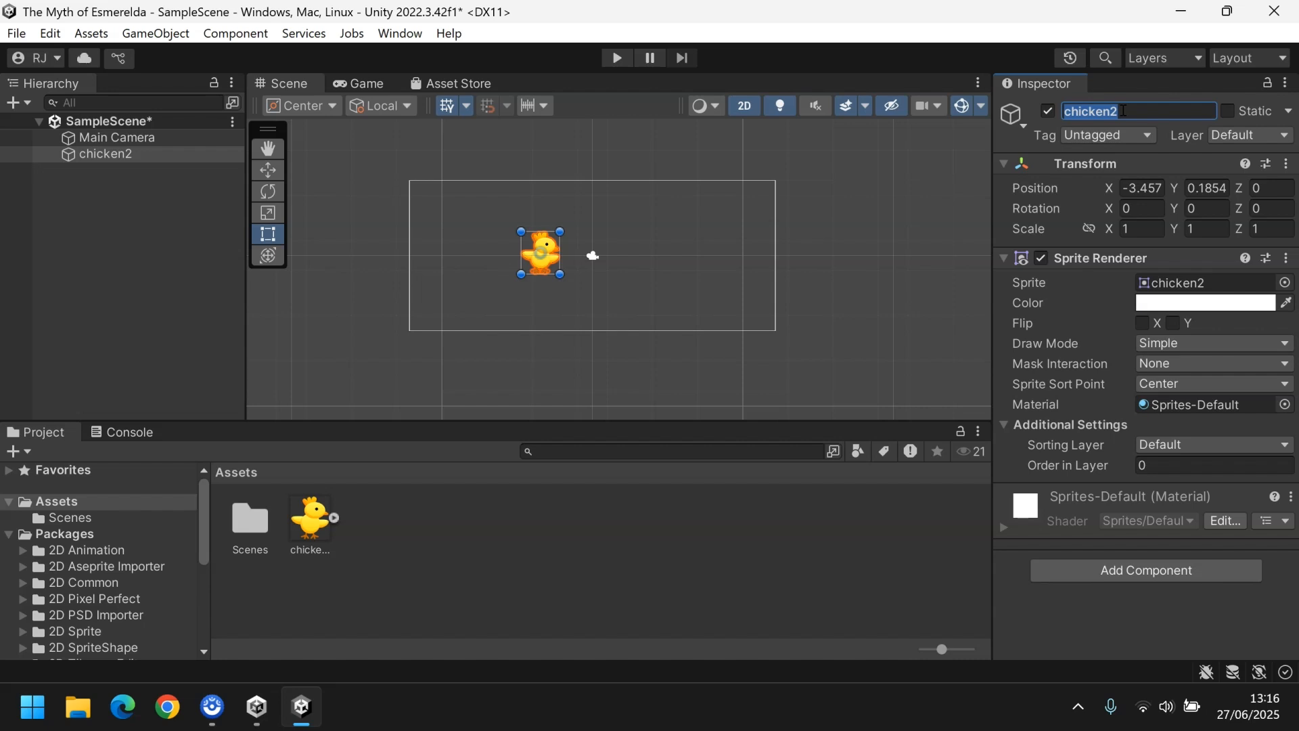
text(Clink)
key(Return)
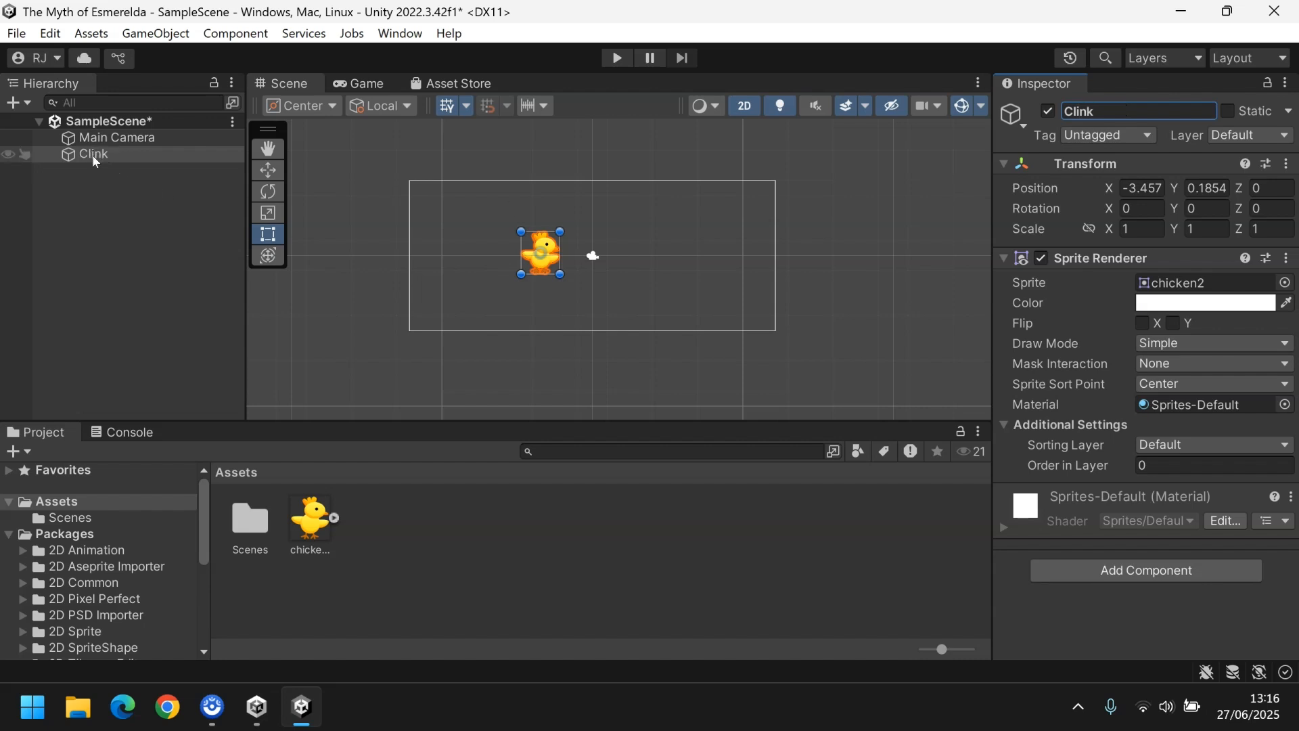
click(726, 262)
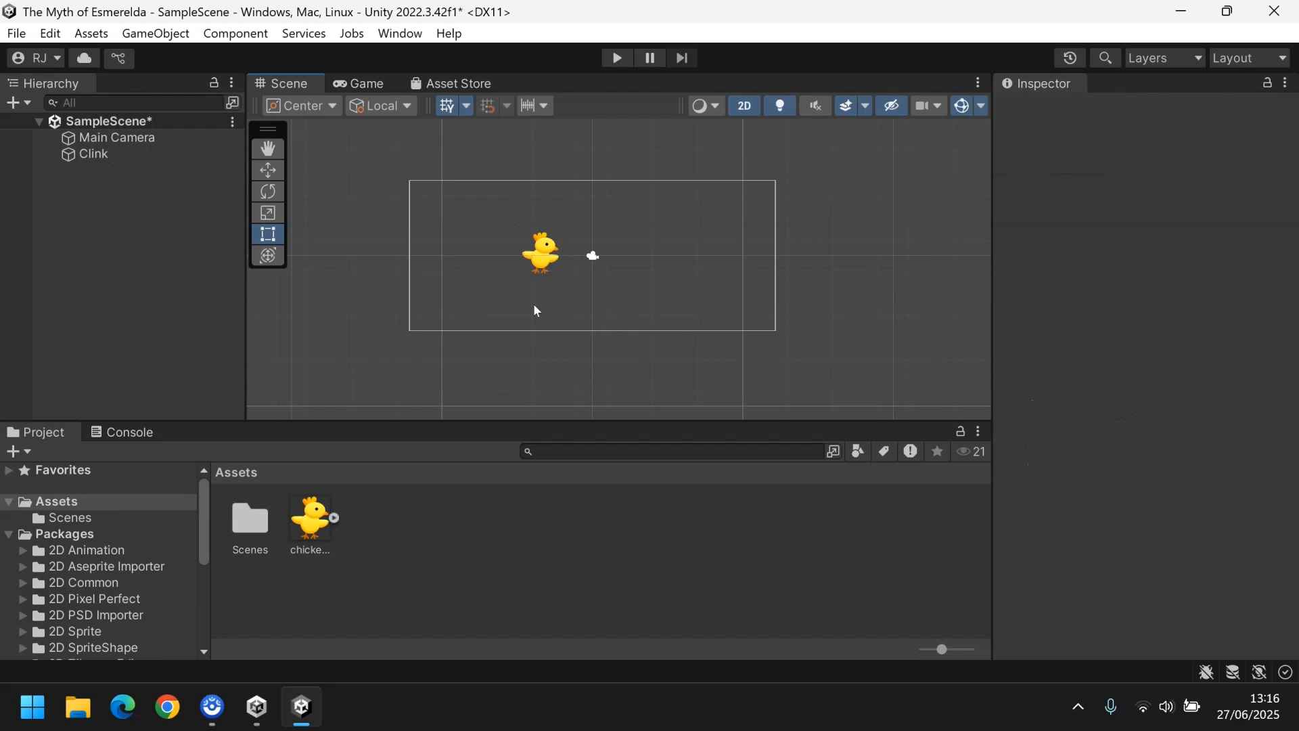
click(539, 270)
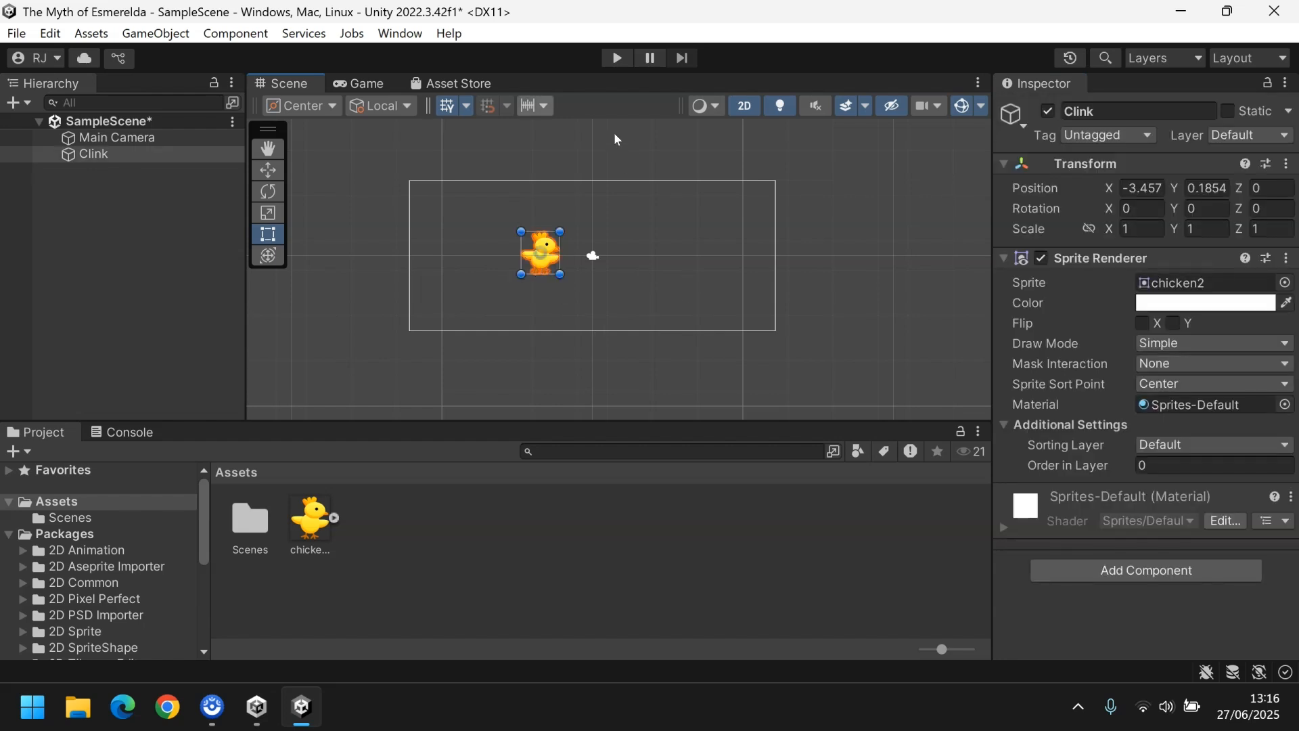
Play the scene, set the Game view scale to 2x, compare the Game and Scene views, and stop playing
click(382, 83)
click(290, 86)
click(618, 60)
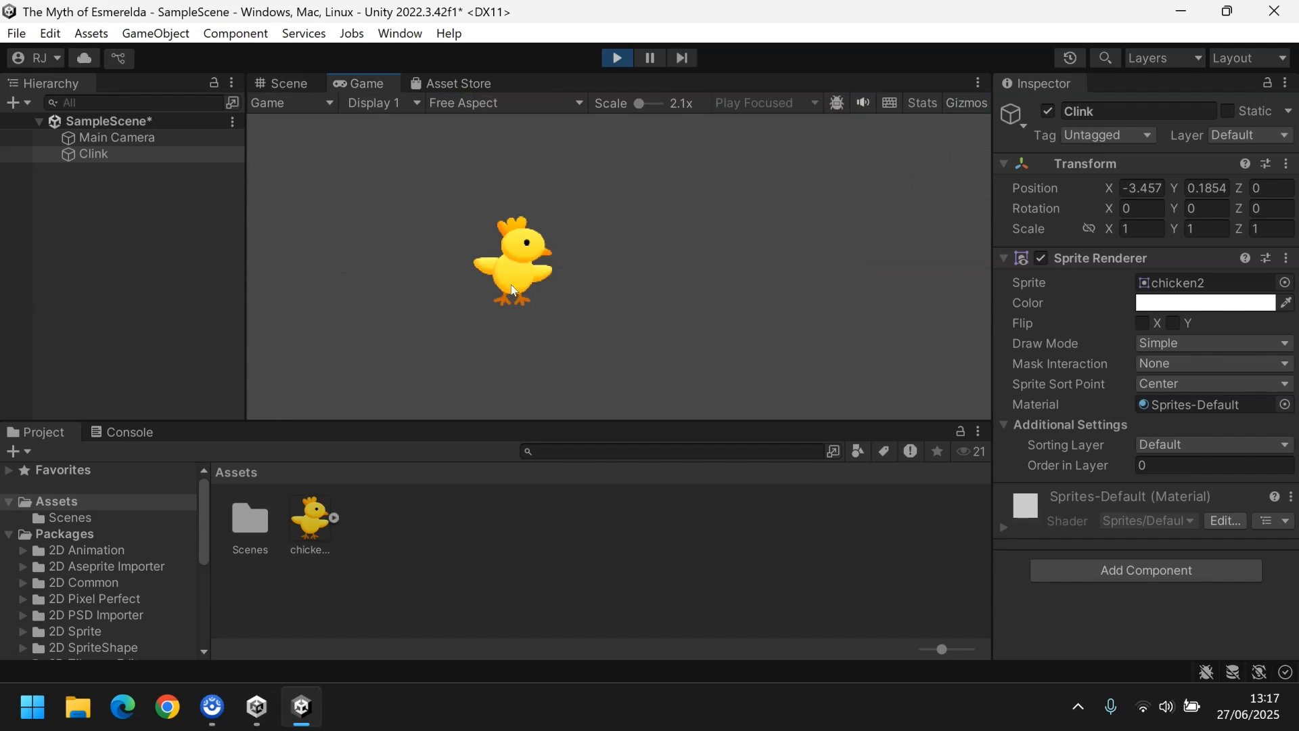
mouse_move(639, 104)
mouse_down()
mouse_move(657, 103)
mouse_move(636, 107)
mouse_up()
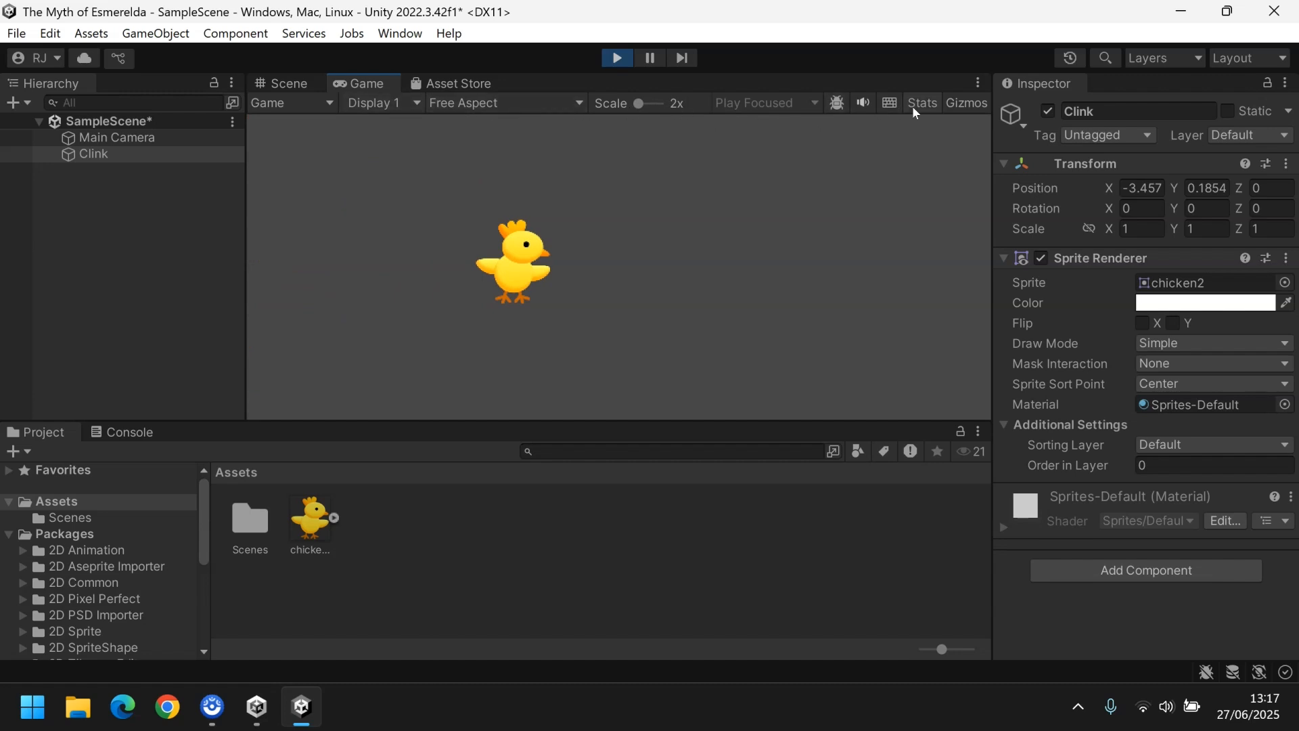
click(293, 84)
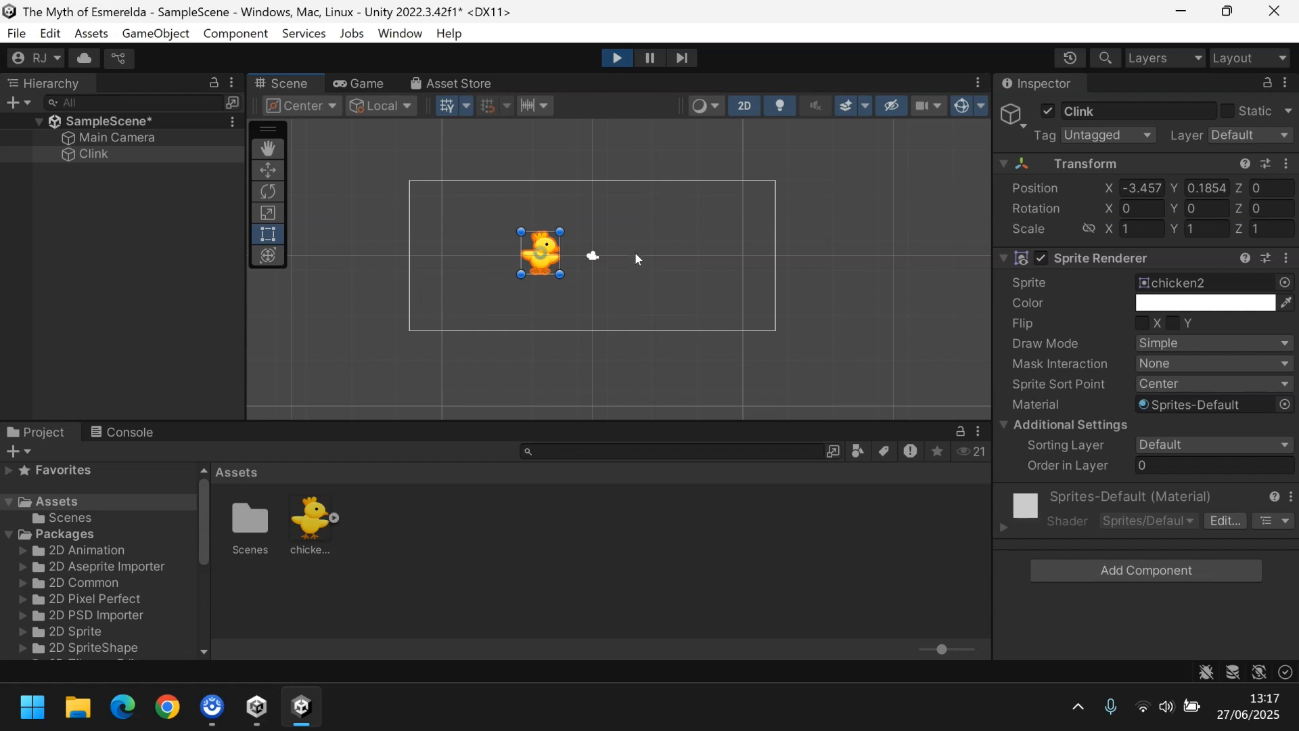
click(617, 60)
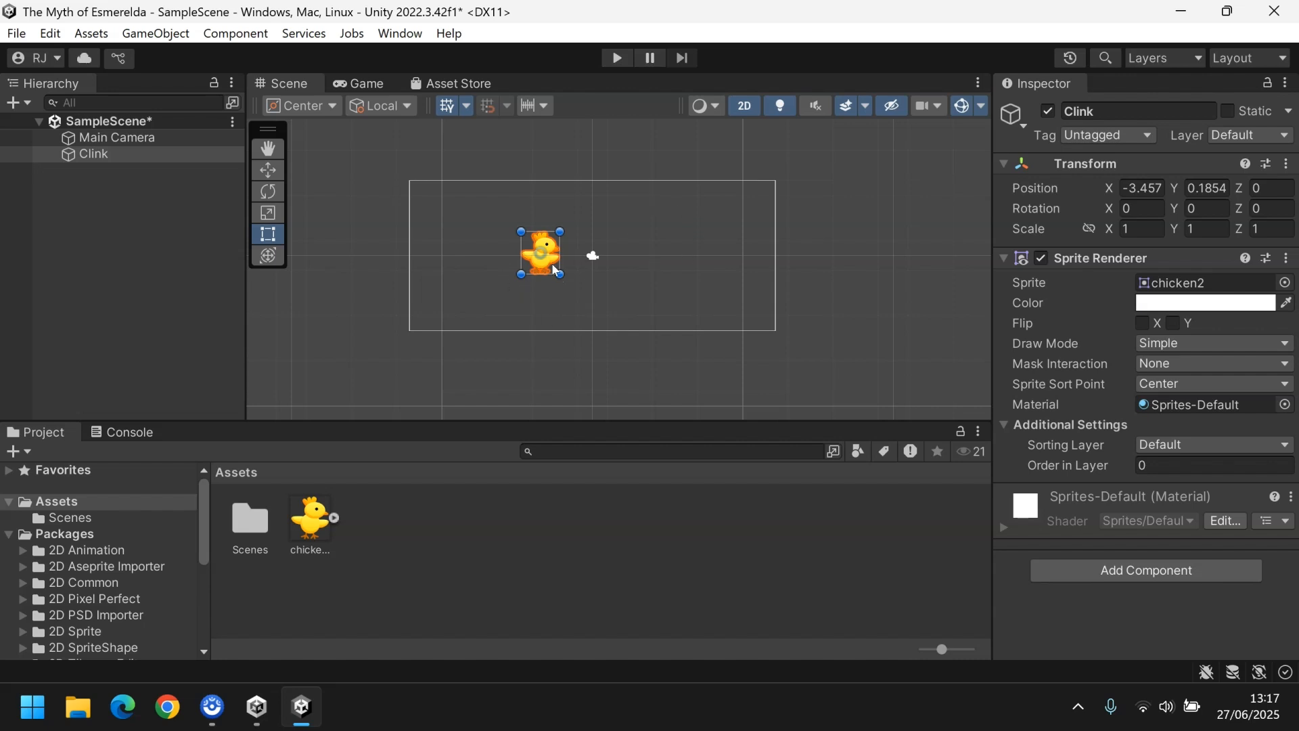
Search the components for "collider" and add a Box Collider 2D to Clink
click(1153, 572)
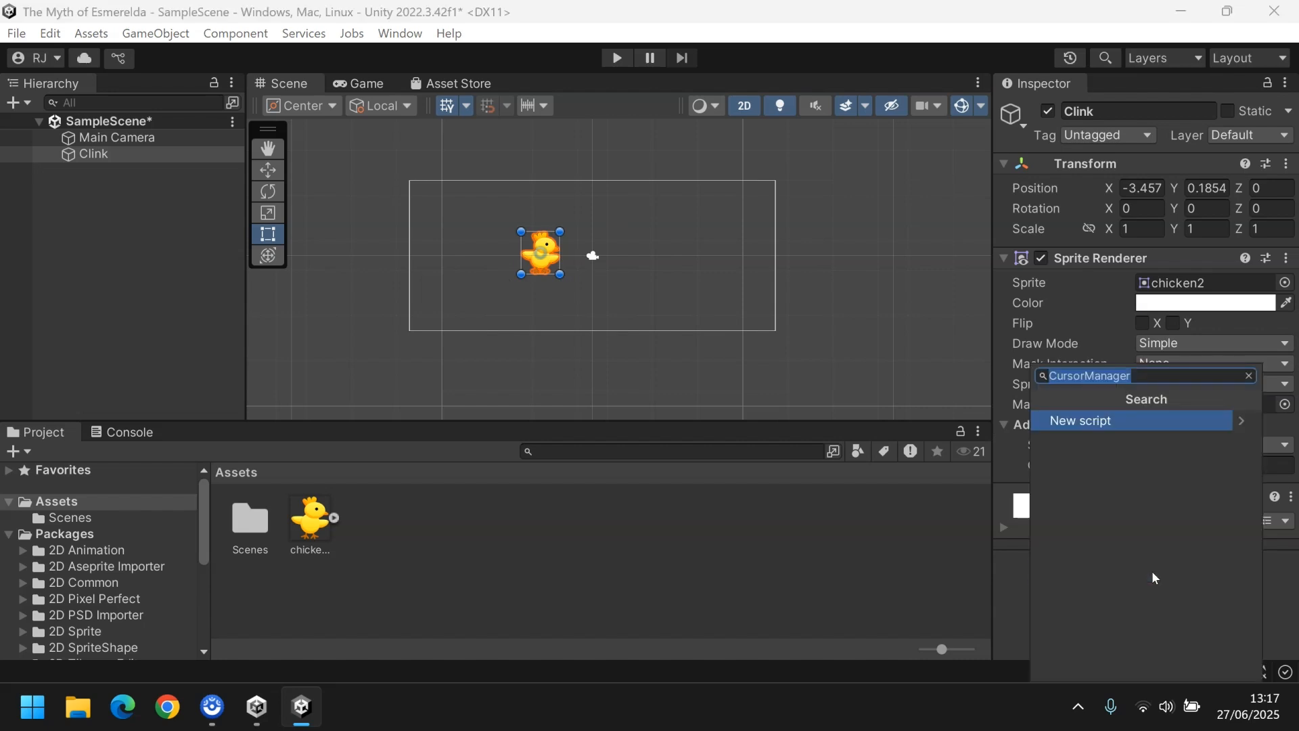
text(col)
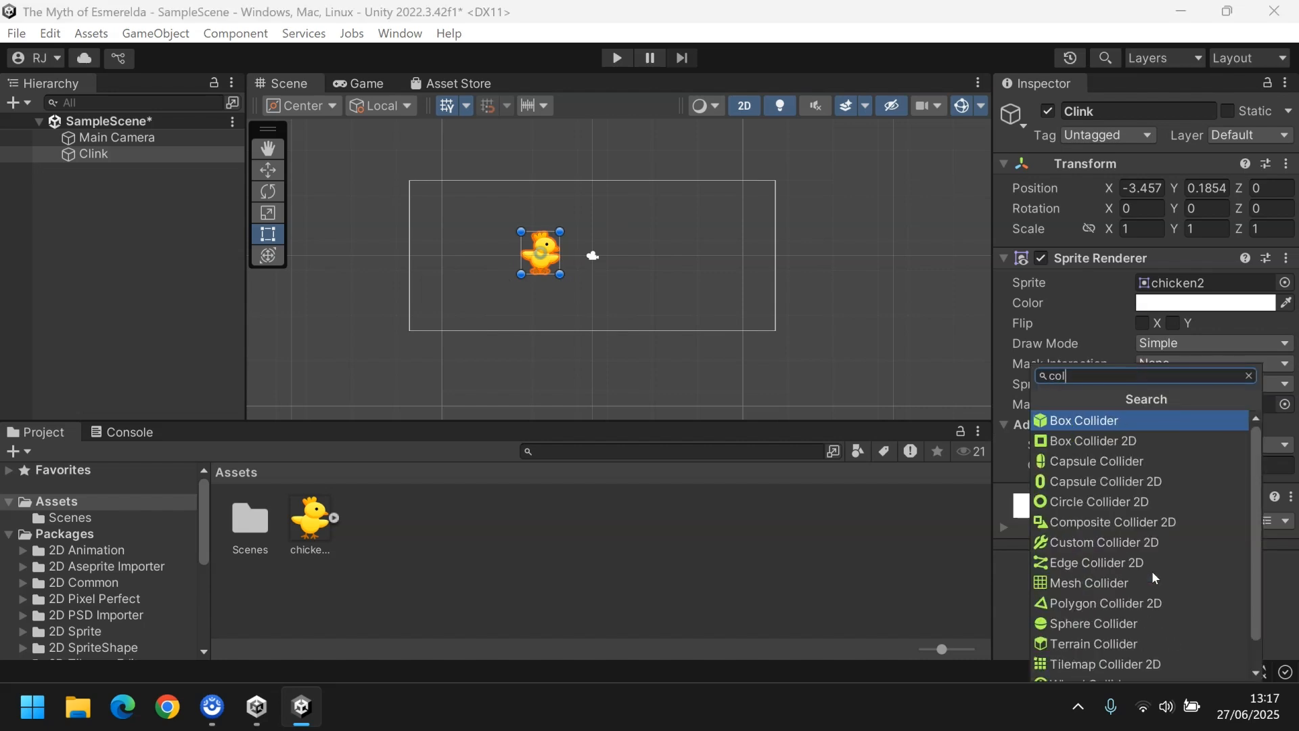
text(lider)
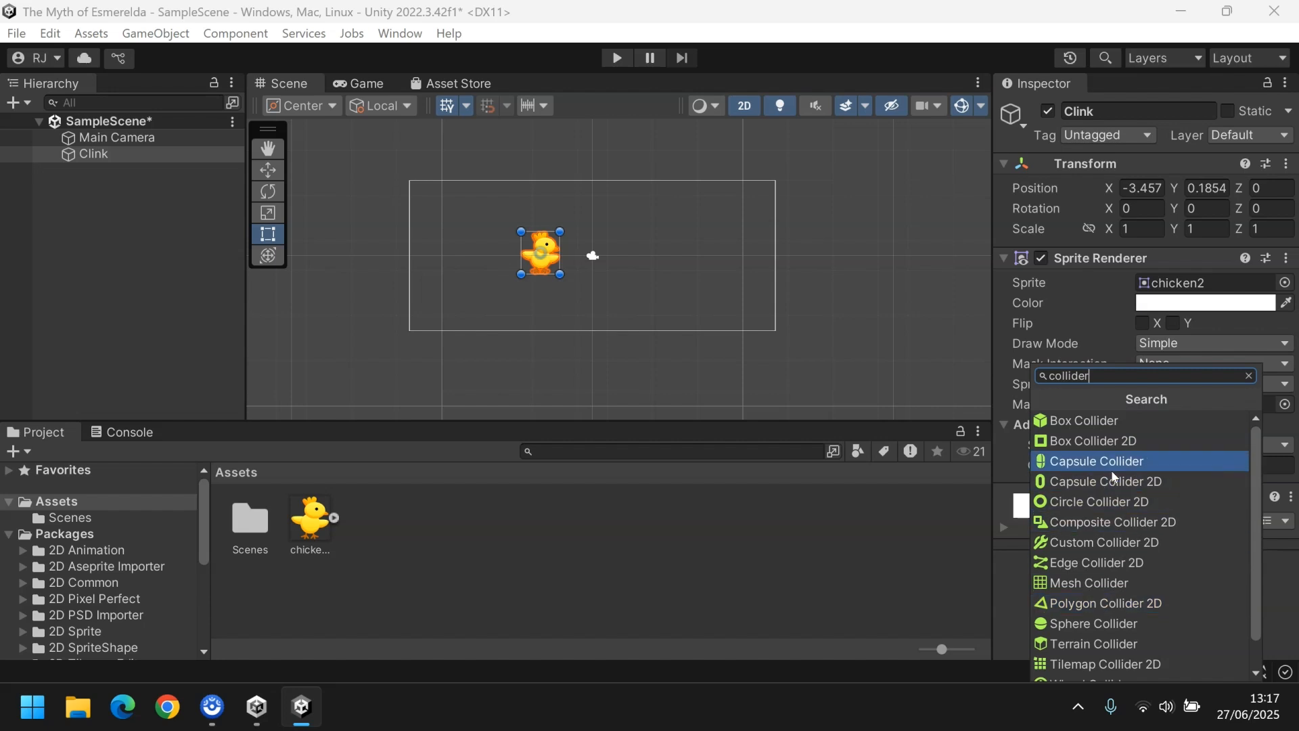
click(1108, 443)
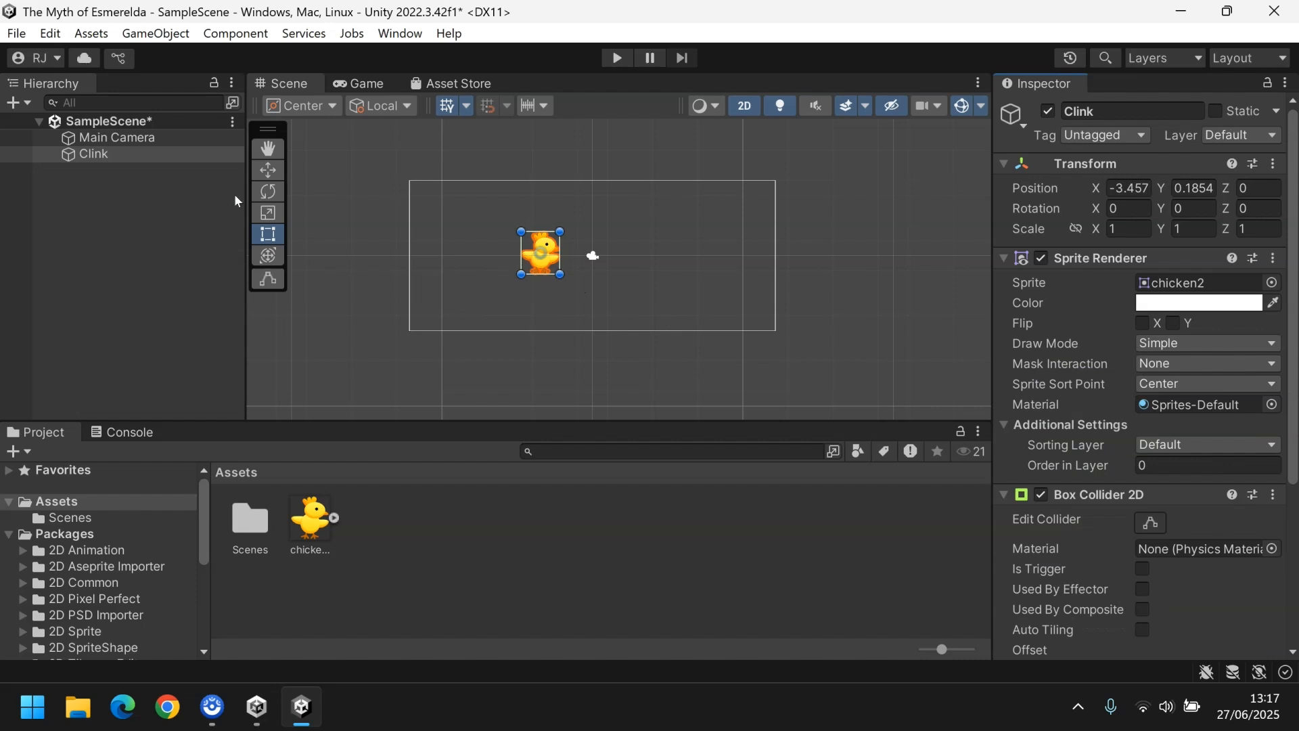
Shrink Clink's box collider around the chicken's body to about 1.74 by 2.45, offset about X 0.15, Y -0.18, and finish editing it
double_click(94, 155)
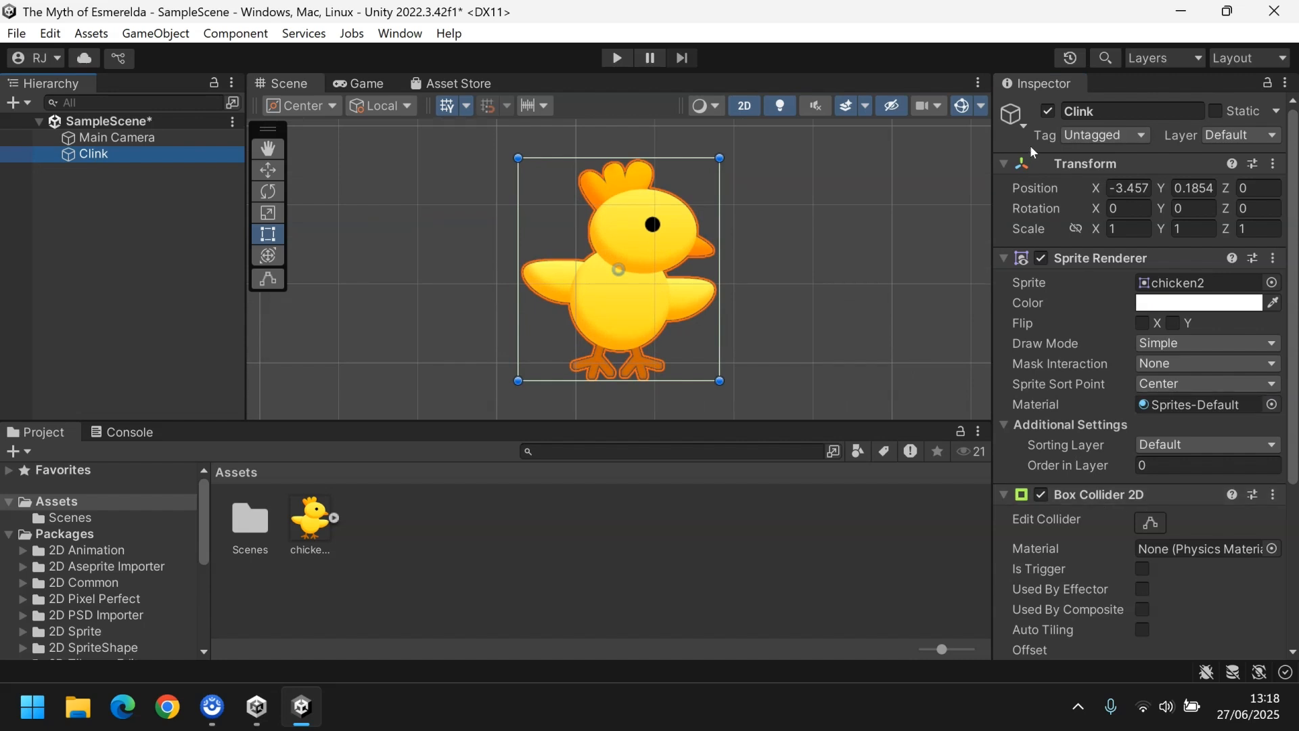
drag(1292, 248, 1240, 345)
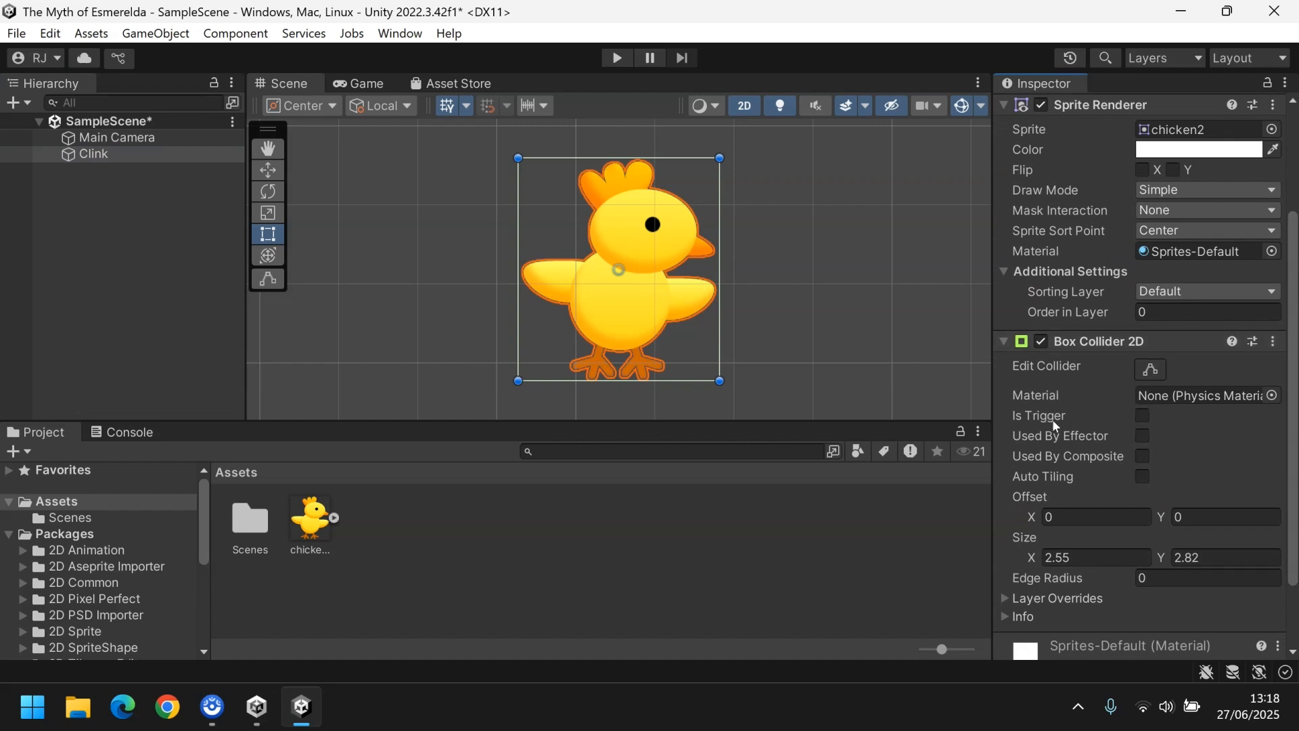
click(1159, 374)
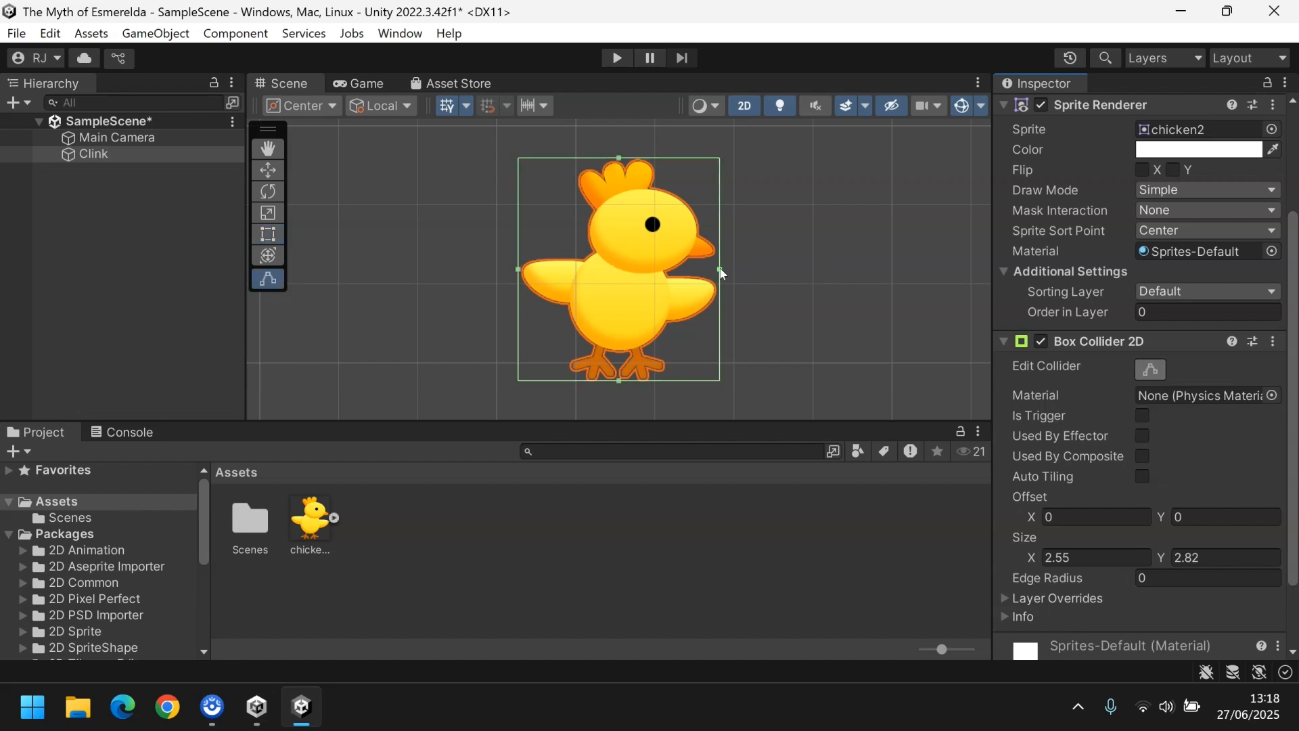
drag(723, 273, 701, 274)
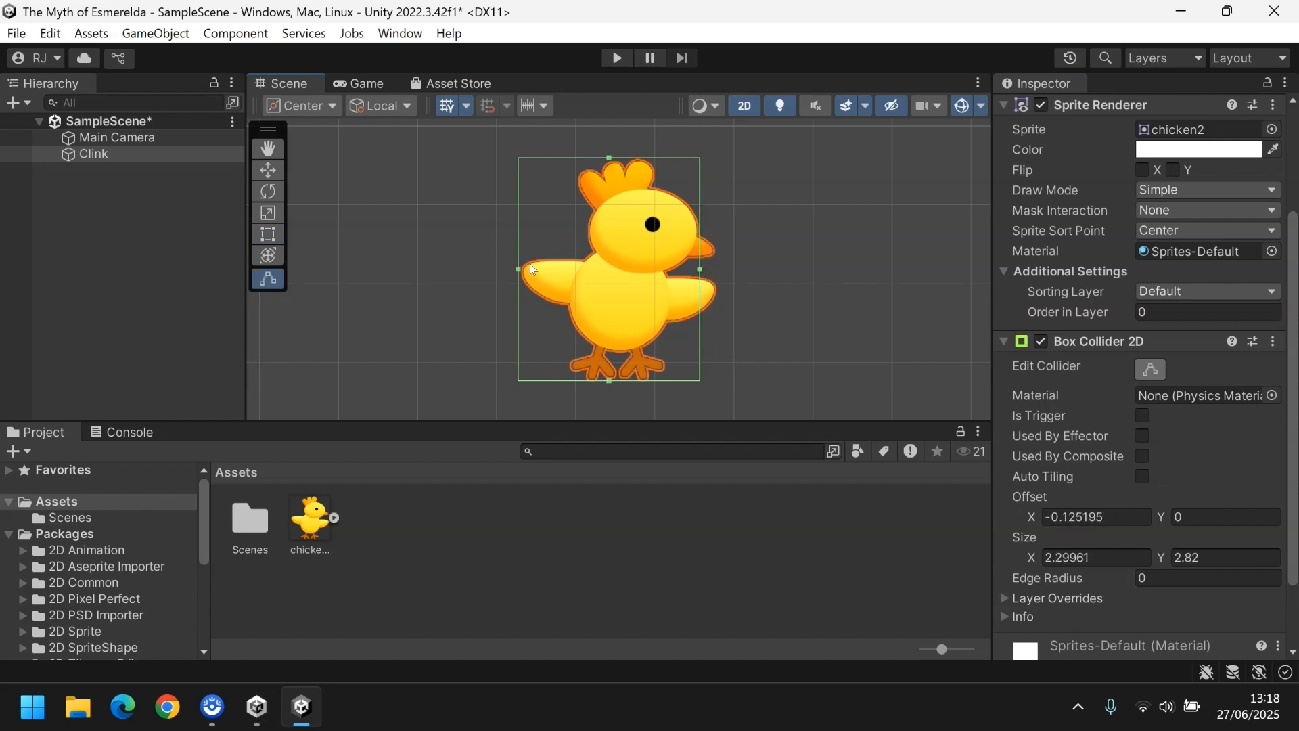
drag(518, 269, 562, 271)
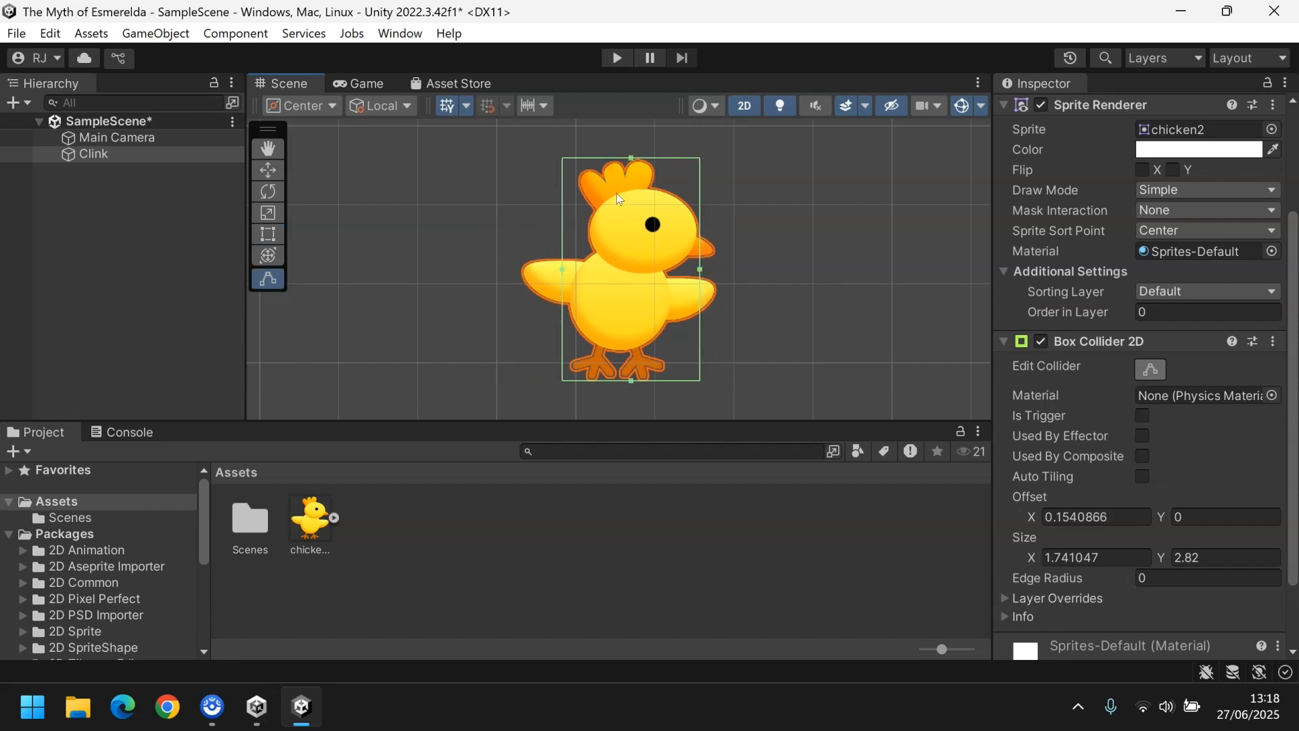
drag(631, 157, 634, 188)
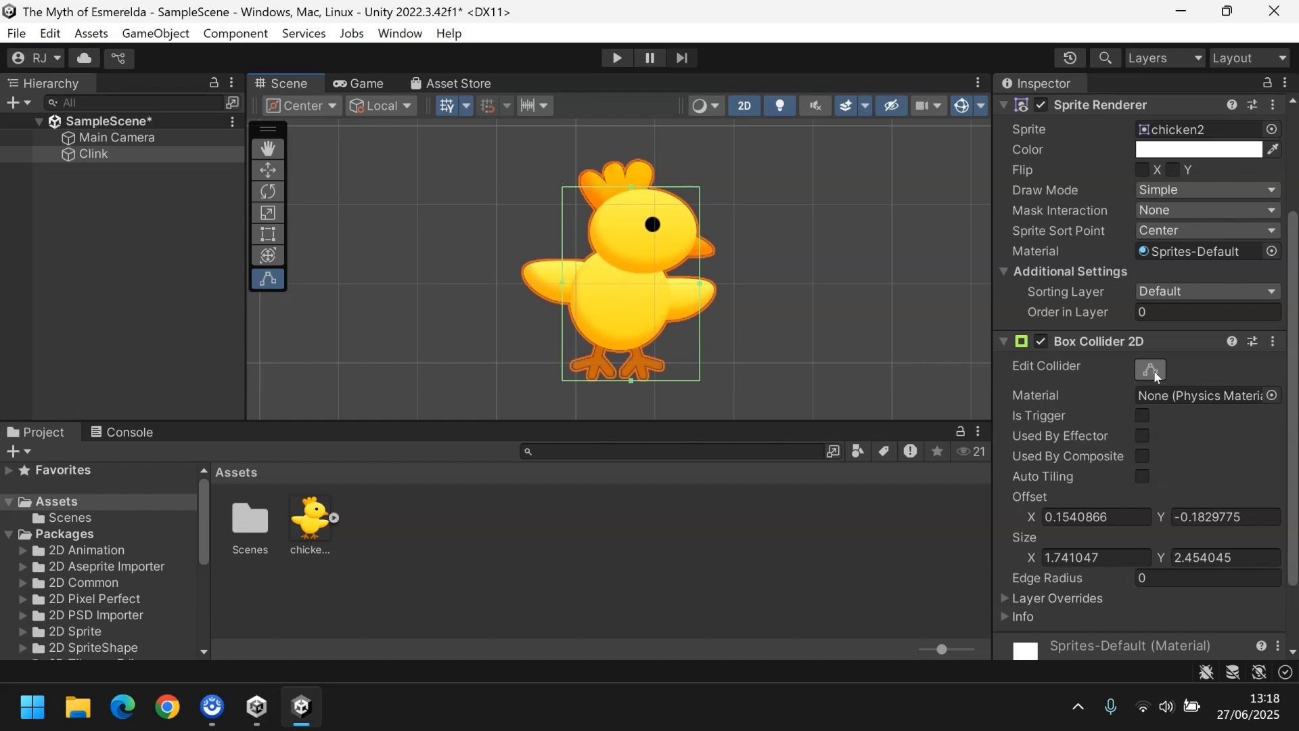
click(850, 344)
click(619, 295)
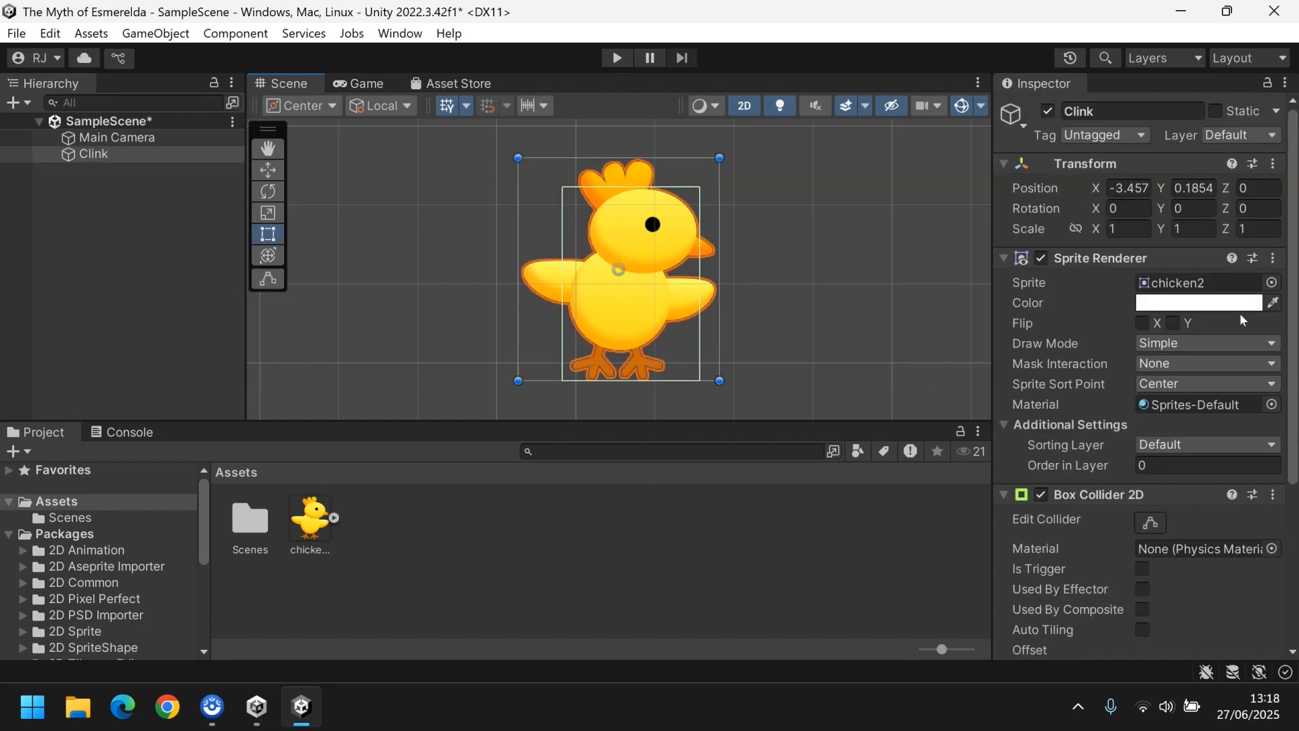
Add a Rigidbody 2D to Clink, collapse its box collider settings, and briefly play the scene to test it
scroll(1286, 328, down, 5)
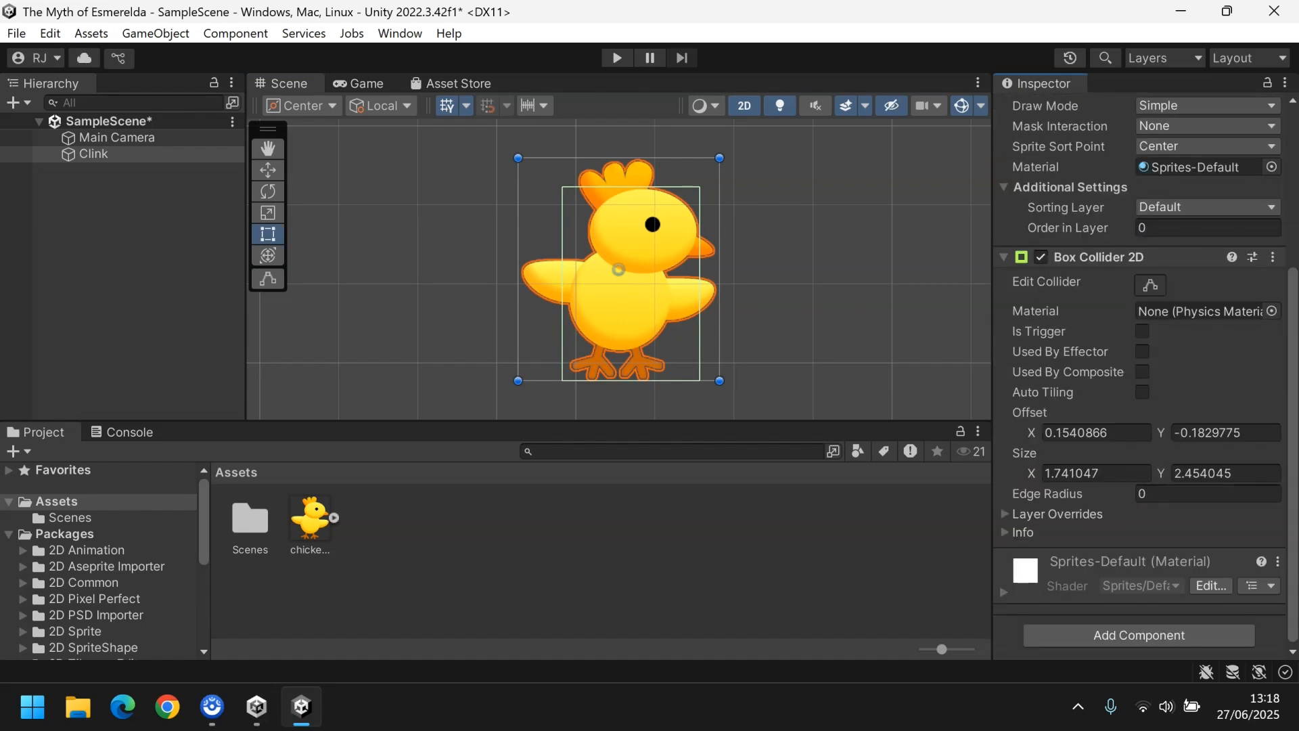
click(1142, 640)
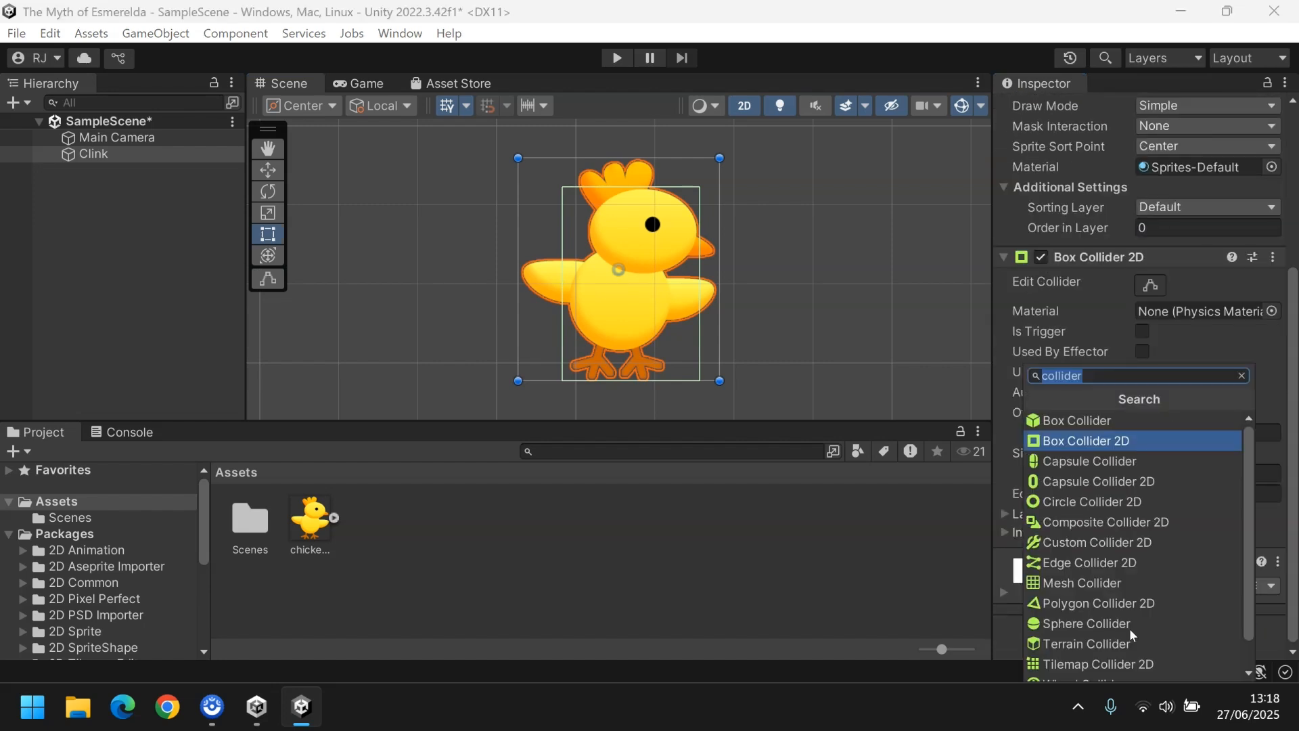
text(rig)
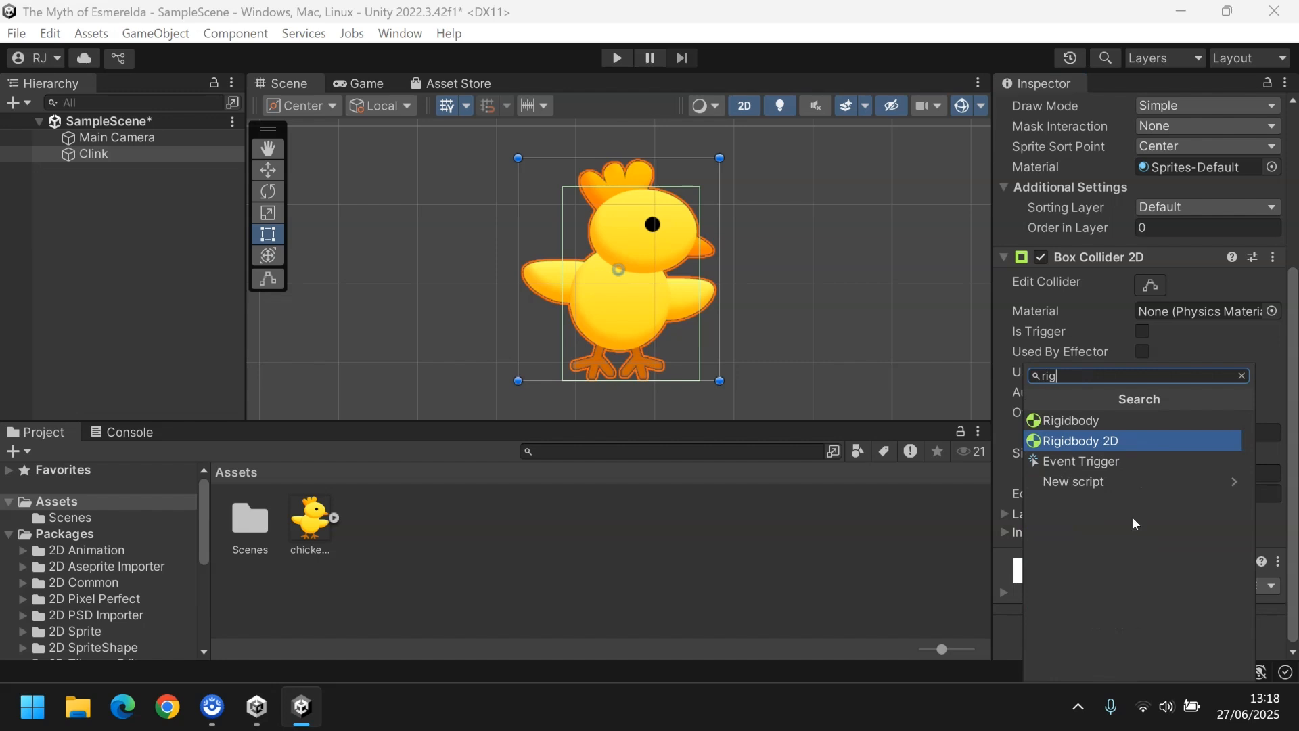
click(1092, 443)
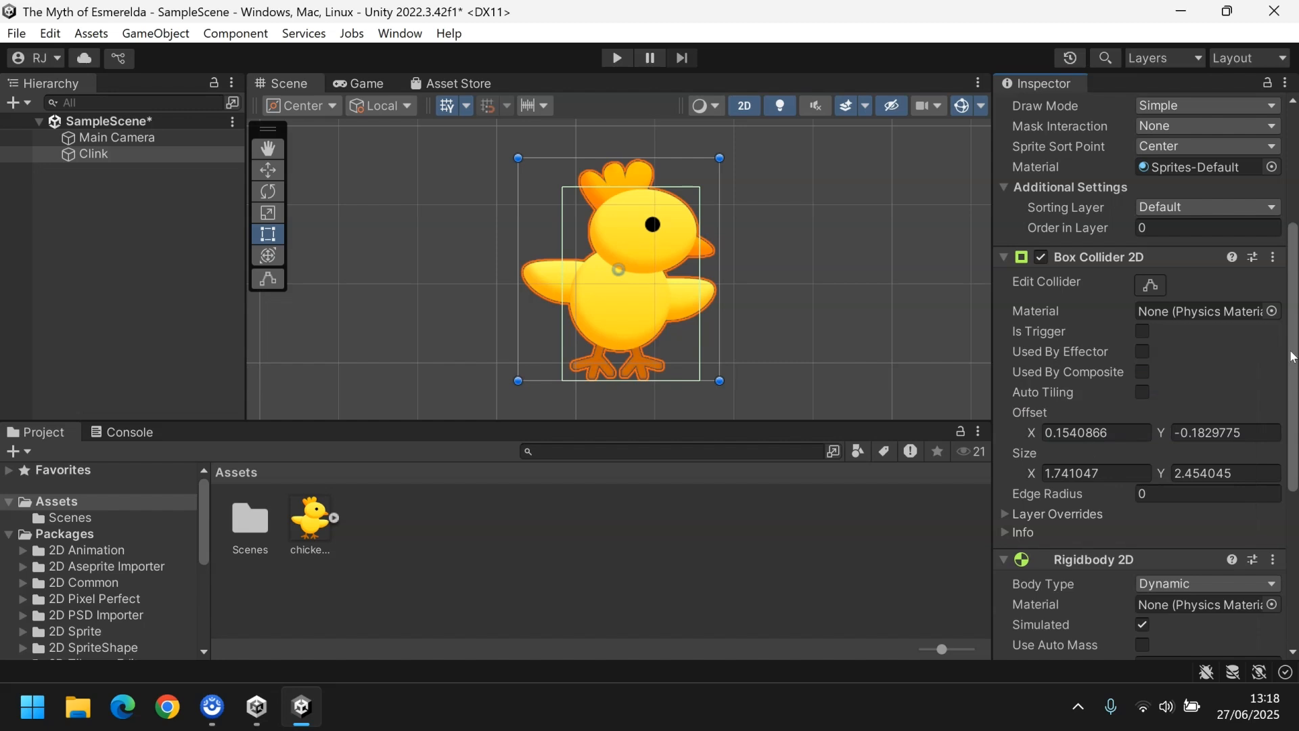
click(1006, 257)
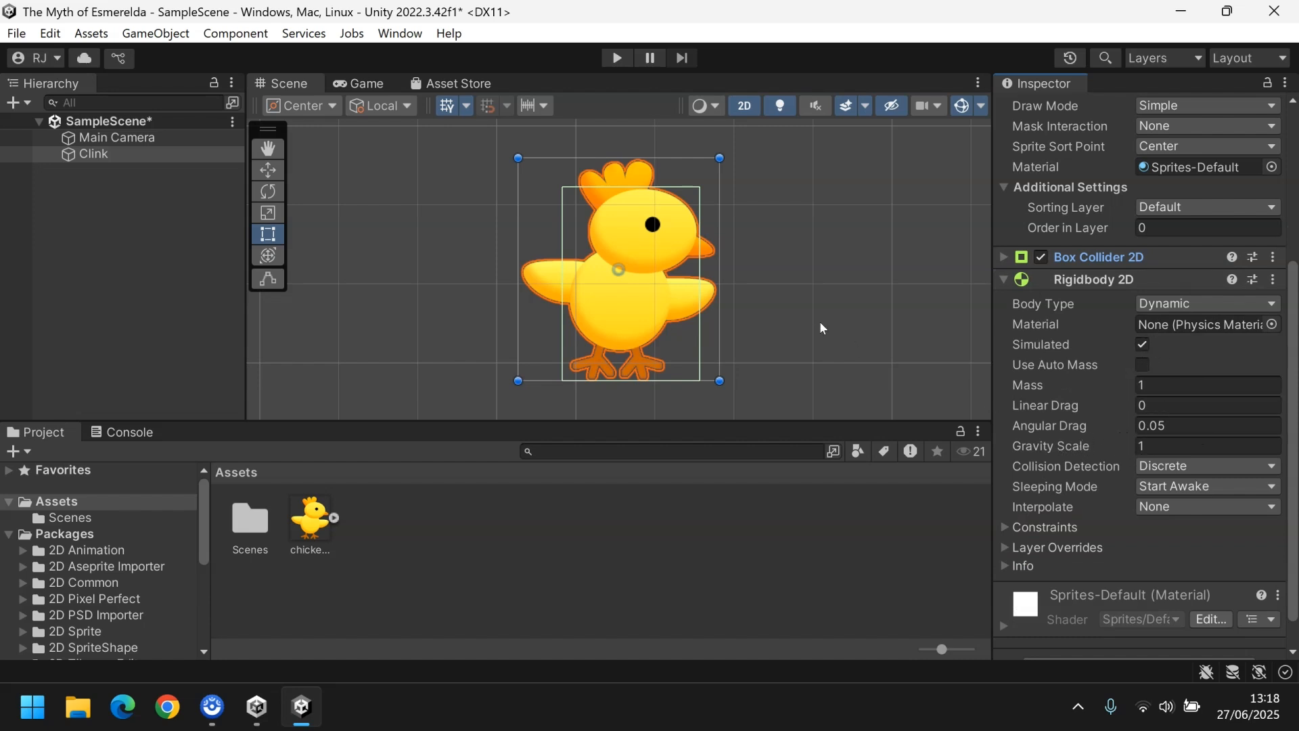
click(616, 57)
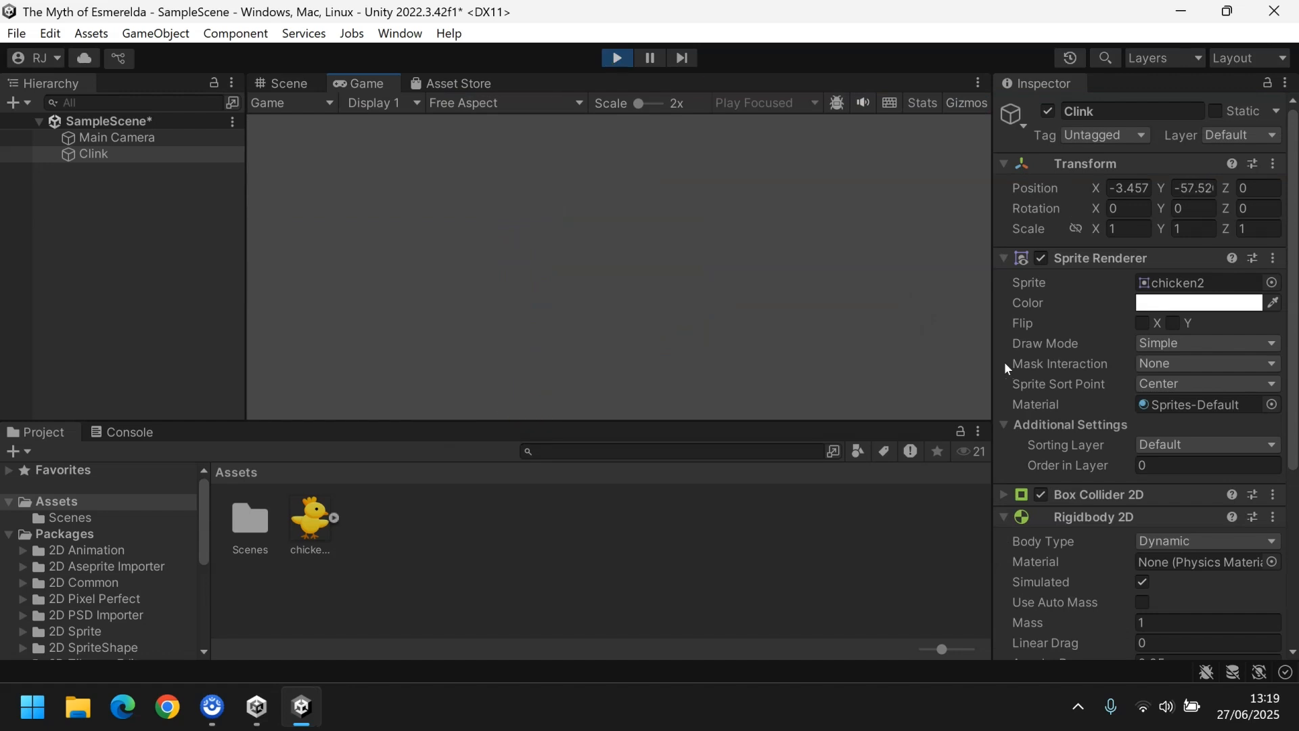
click(619, 61)
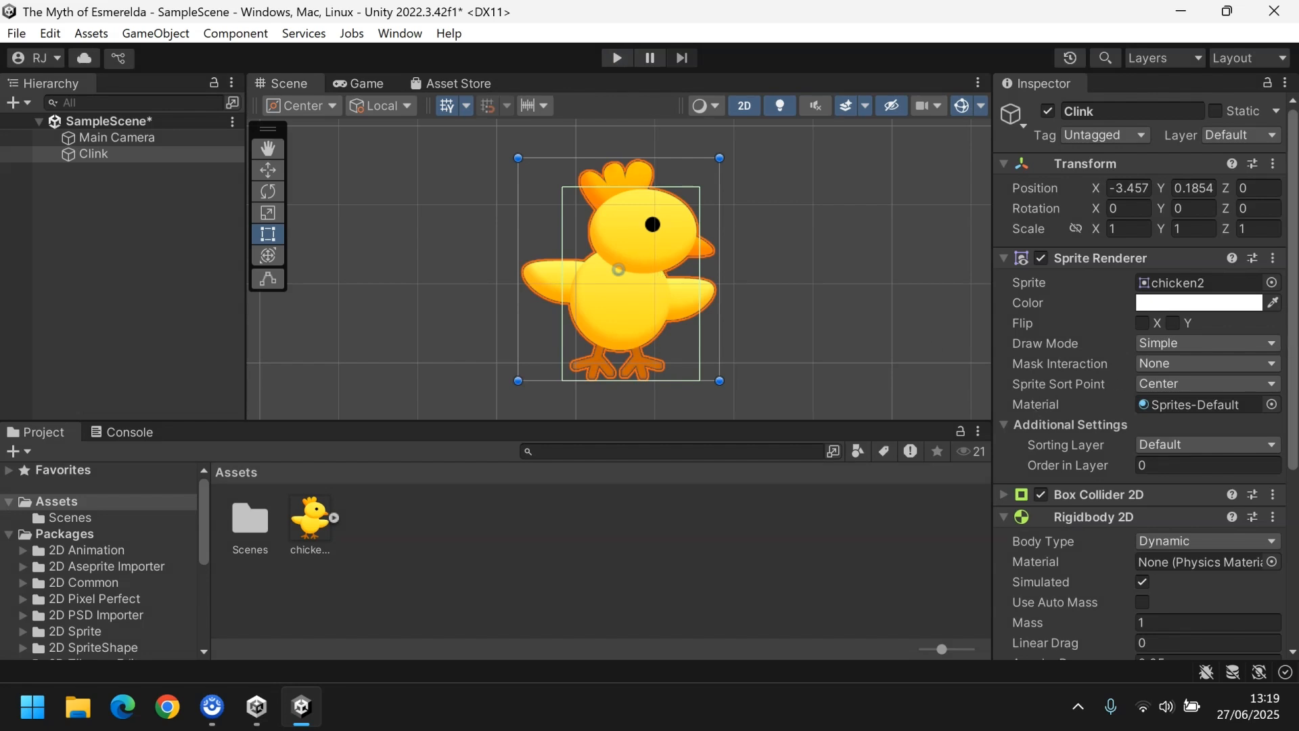
Set the Gravity Scale of Clink's Rigidbody 2D to 0 and play the scene briefly to test it
scroll(1194, 481, down, 4)
click(1175, 507)
text(0)
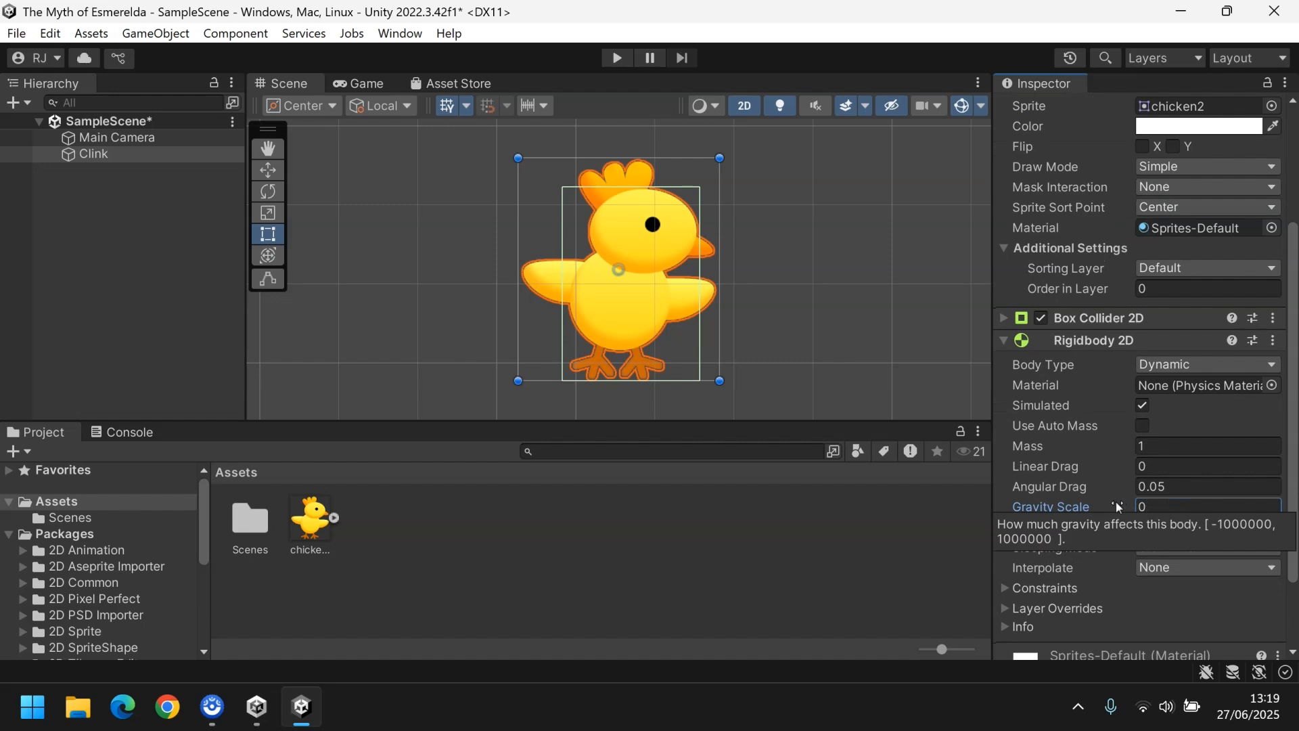
click(607, 59)
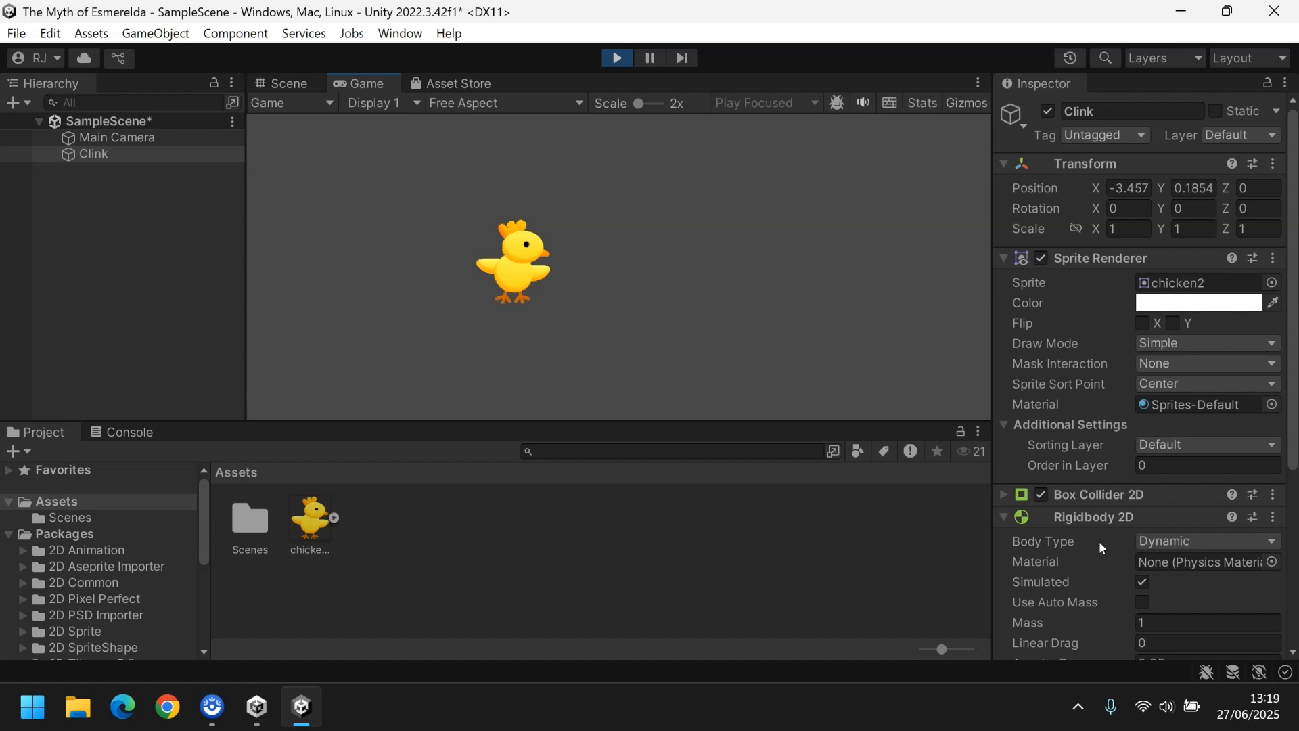
click(617, 59)
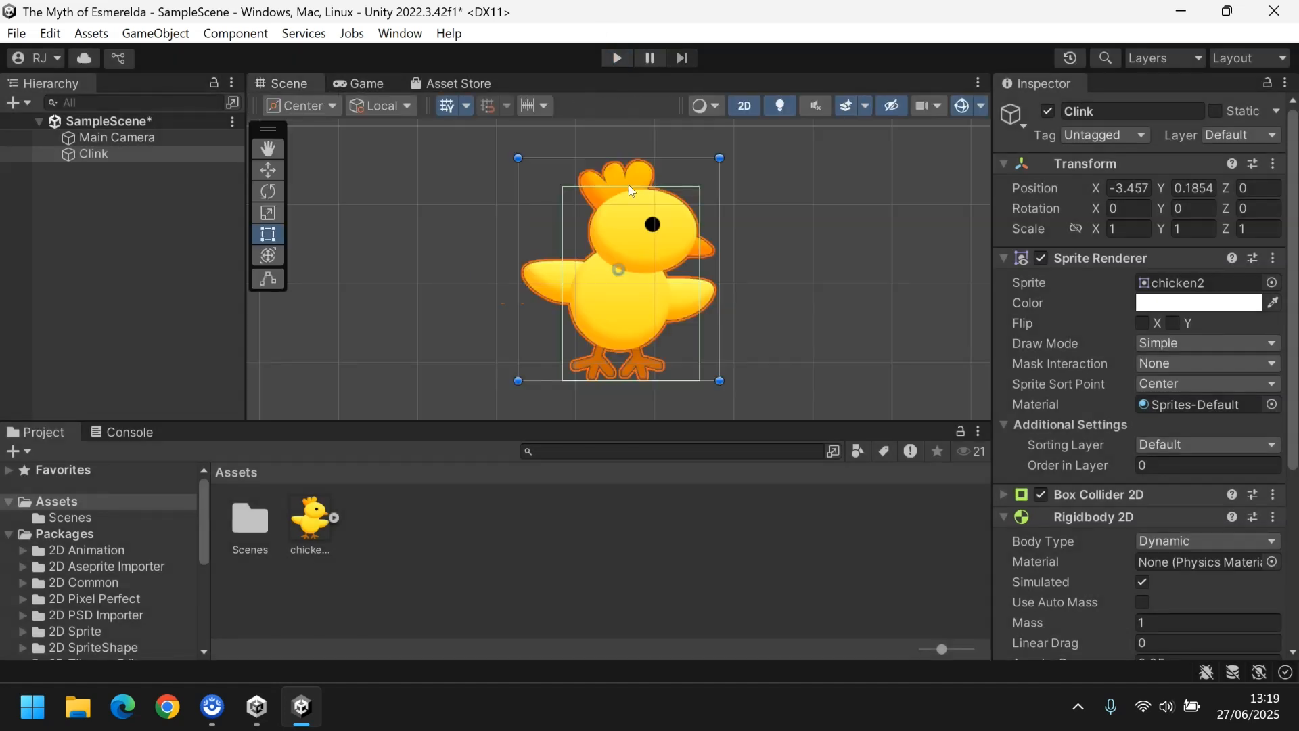
Frame the main camera in the Scene view and create a 2D Square sprite at the scene's origin
double_click(107, 142)
click(395, 305)
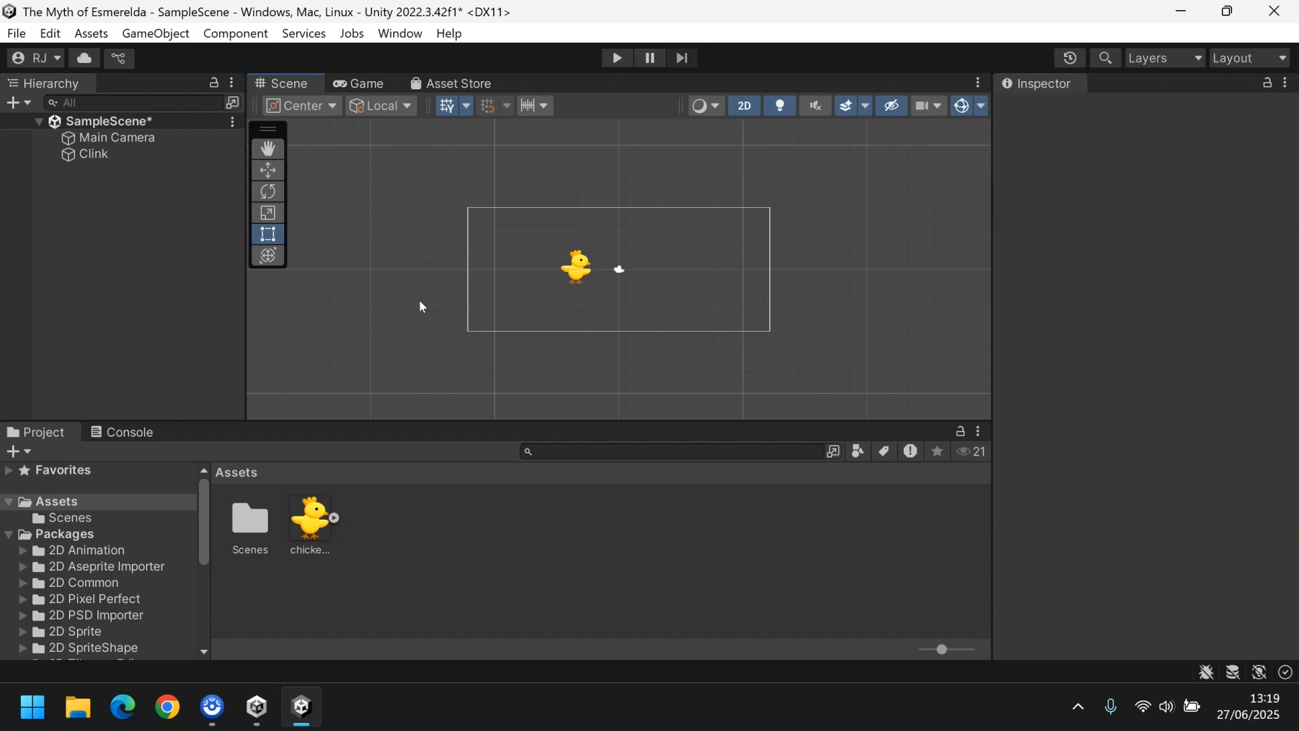
click(13, 105)
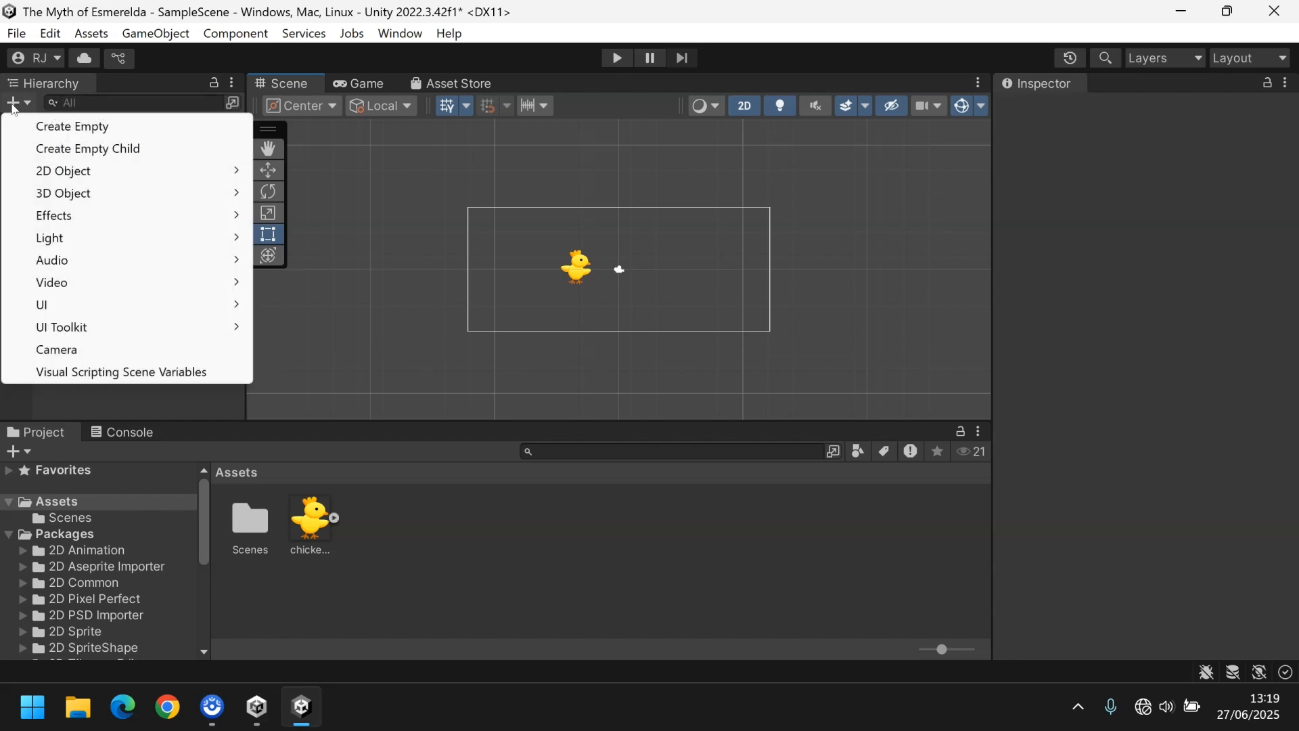
mouse_move(129, 177)
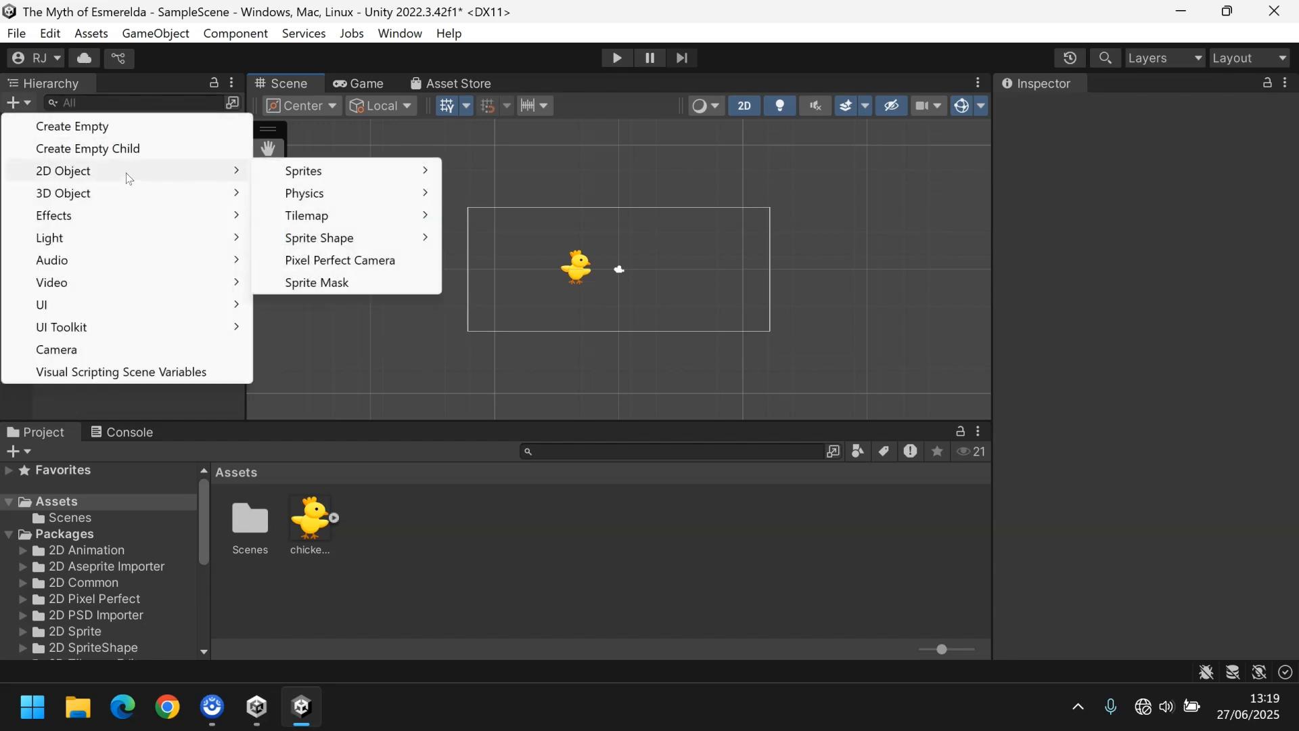
mouse_move(304, 177)
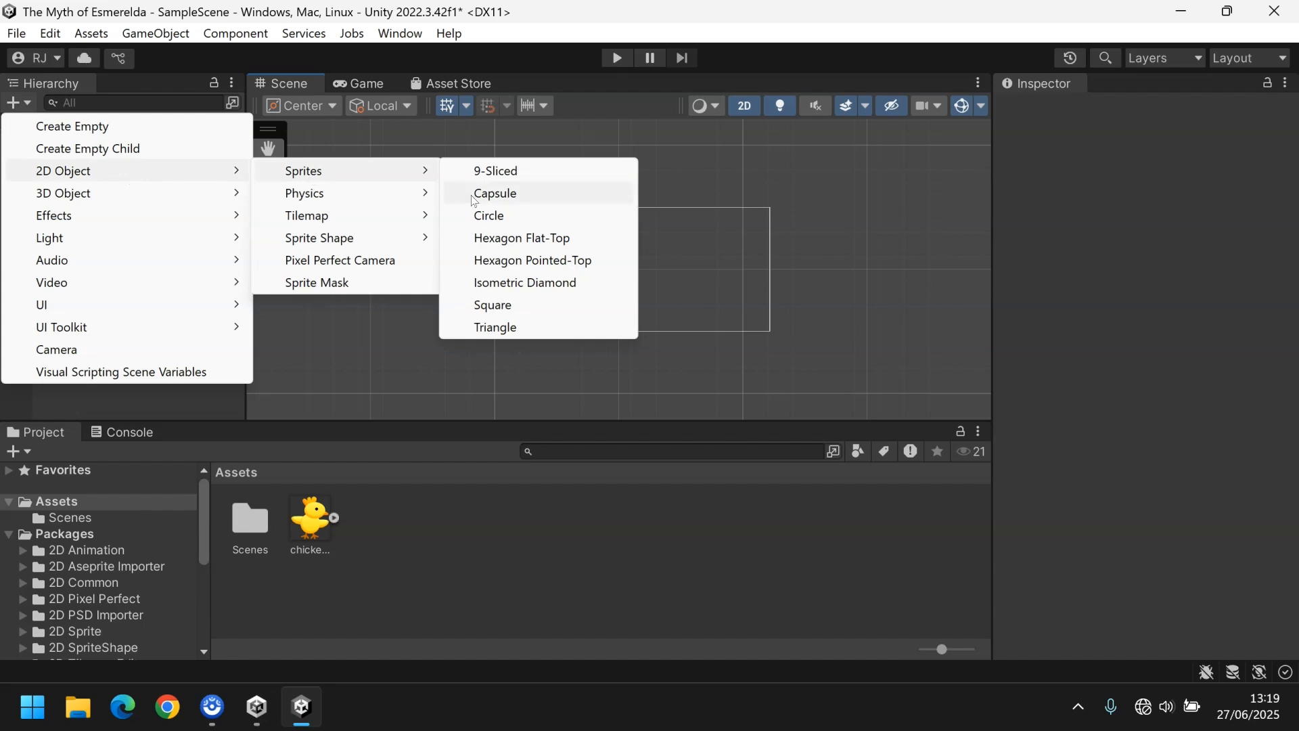
click(517, 310)
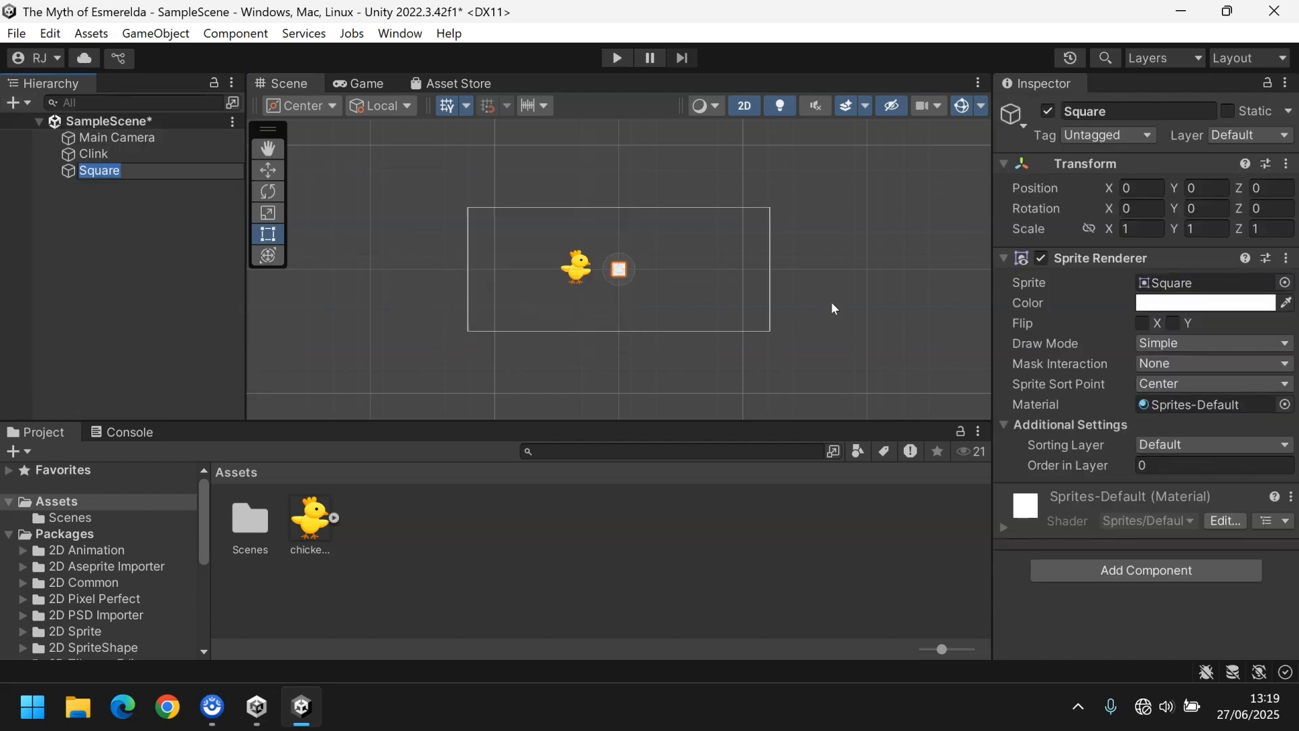
Color the square light green, hexadecimal 79F07C
click(1211, 302)
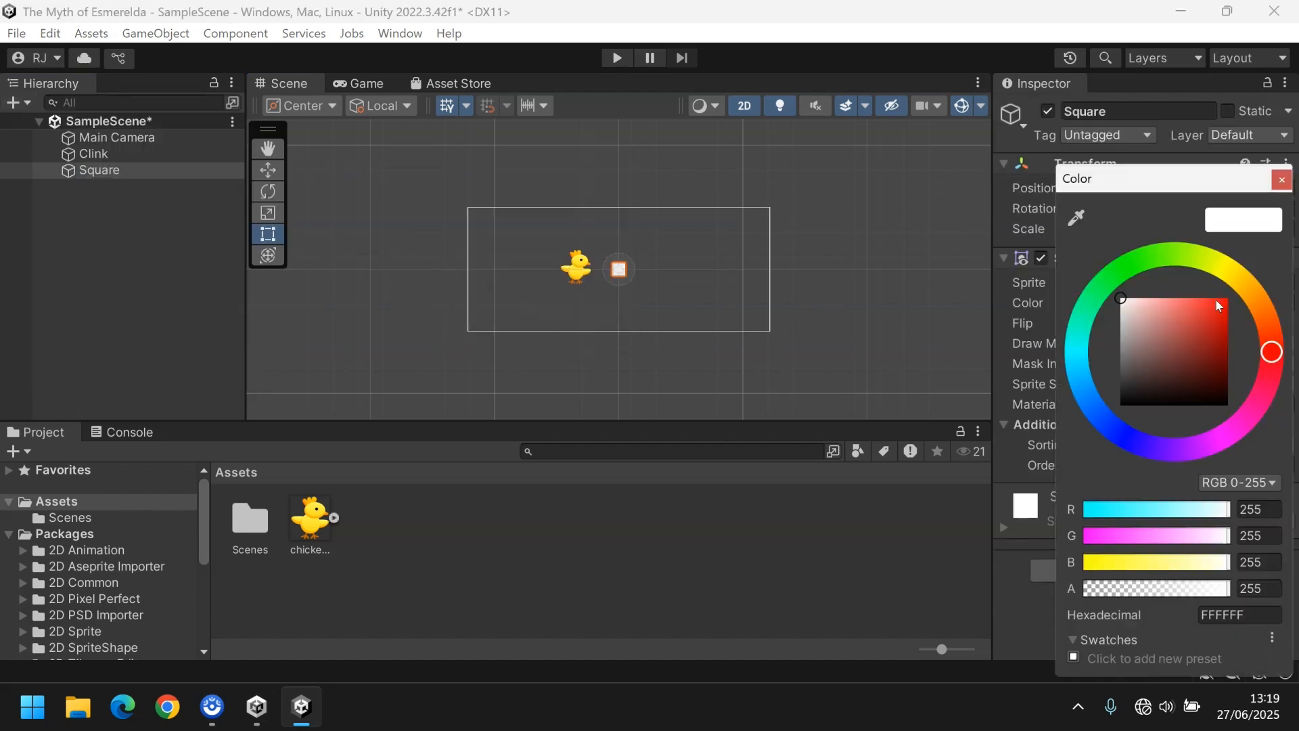
click(1123, 271)
click(1170, 313)
click(1180, 330)
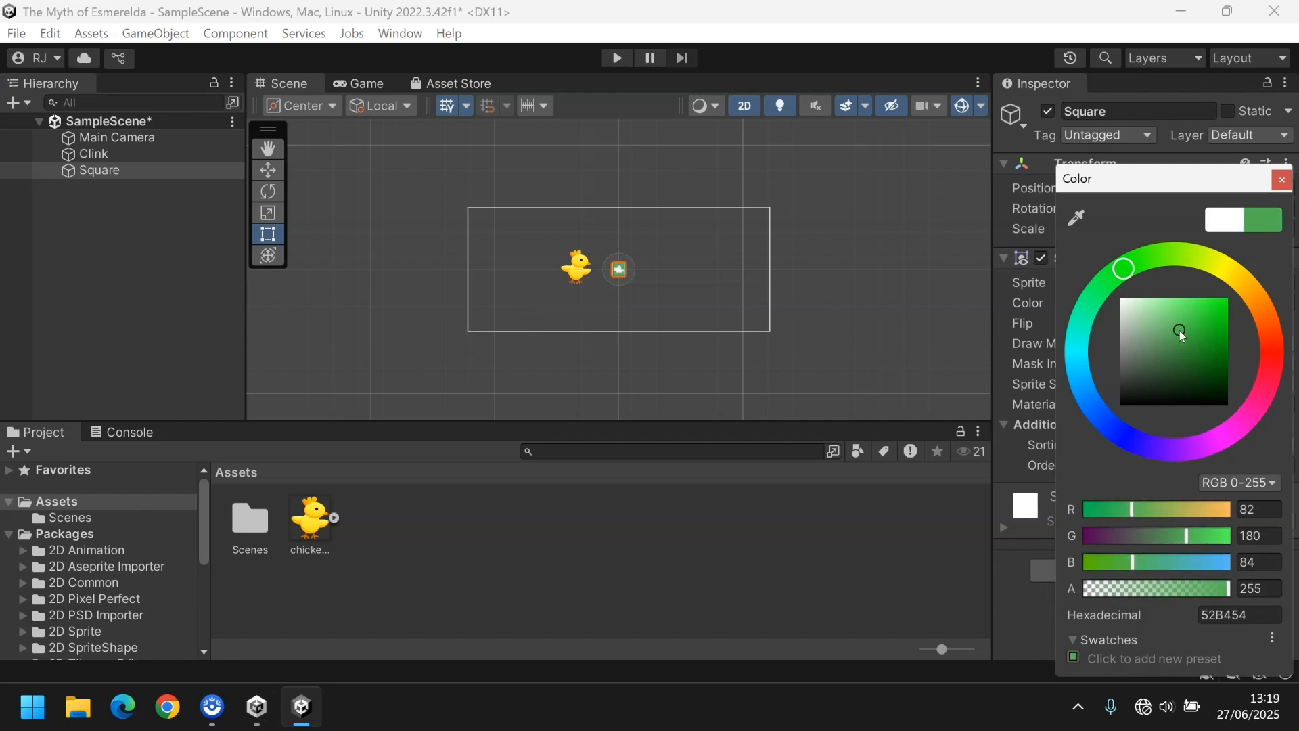
click(1174, 304)
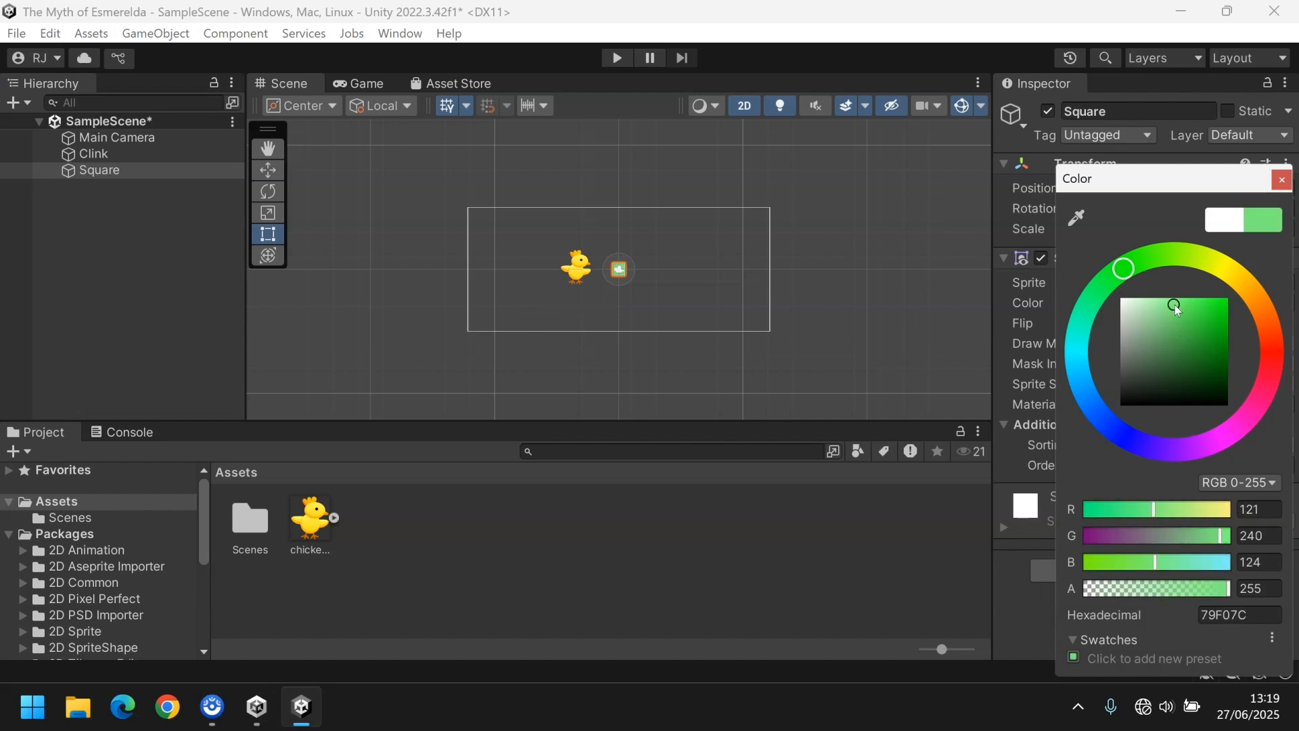
click(1281, 179)
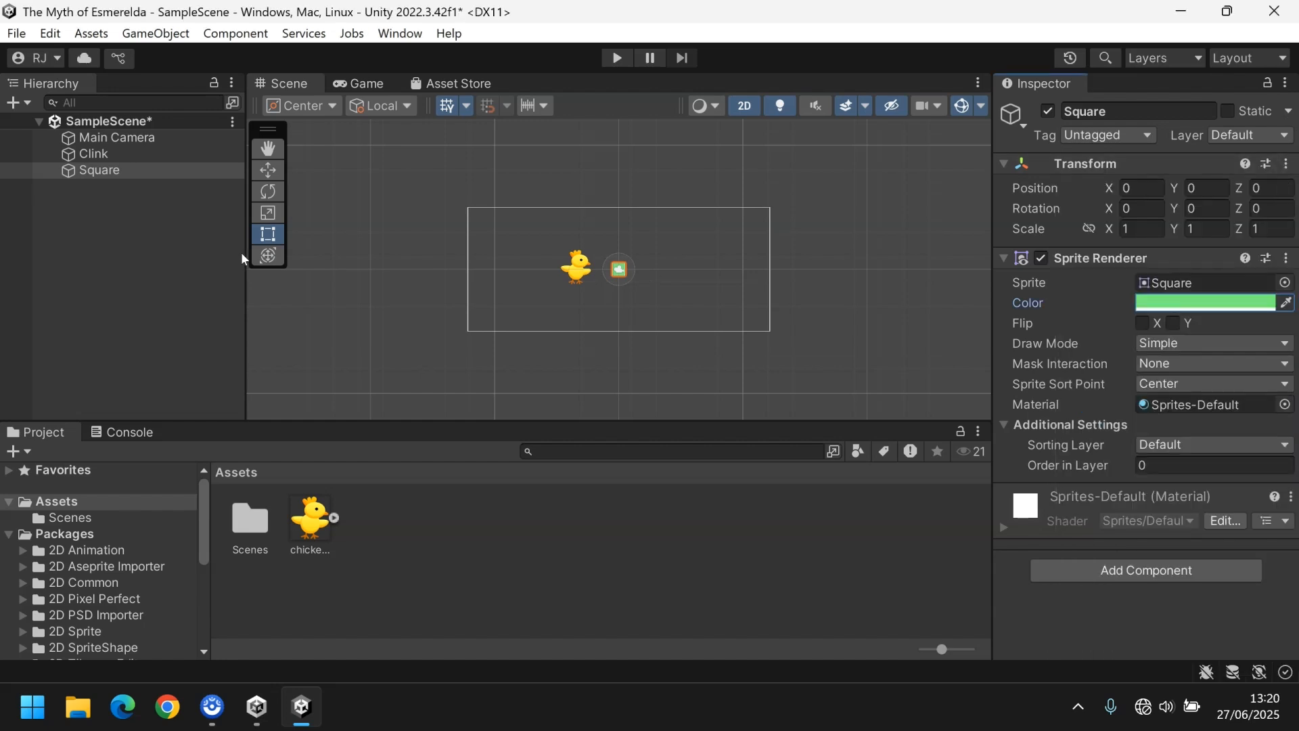
Scale the green square uniformly to about 47.37 so it extends beyond the camera frame, and rename it as Ground
click(268, 216)
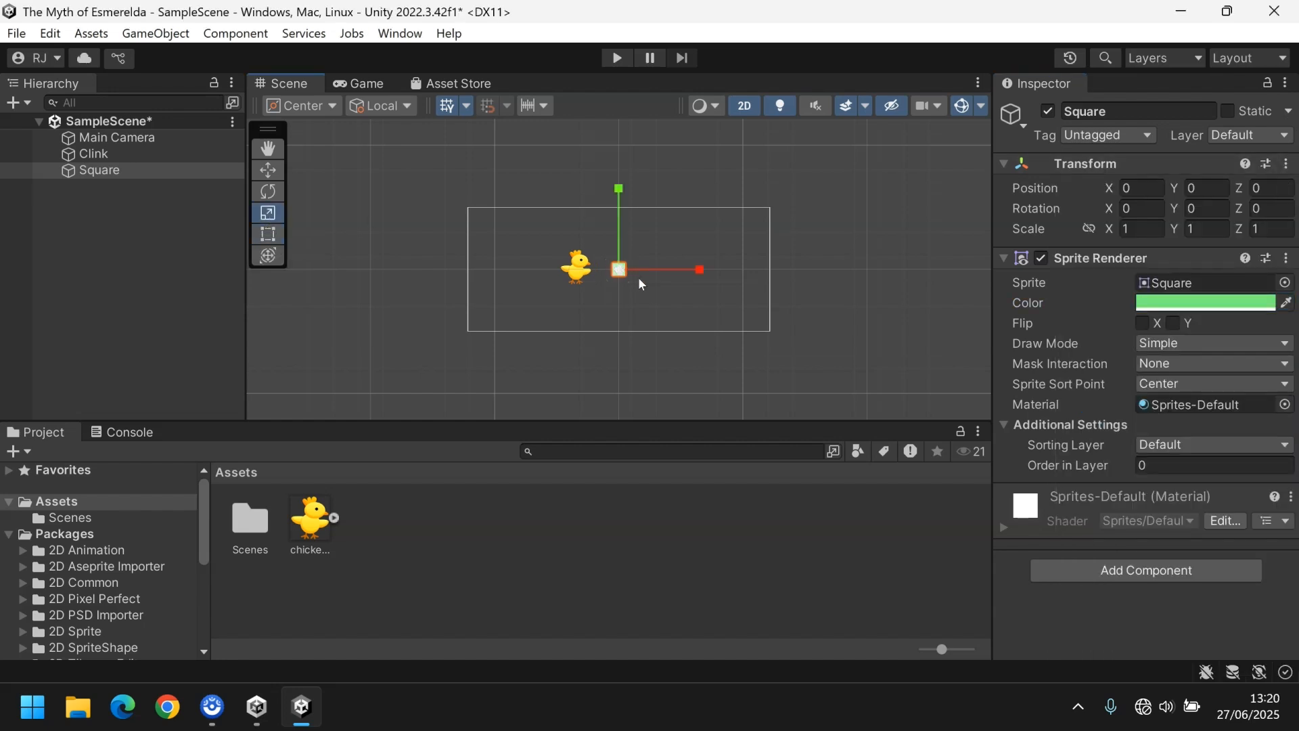
drag(619, 270, 196, 521)
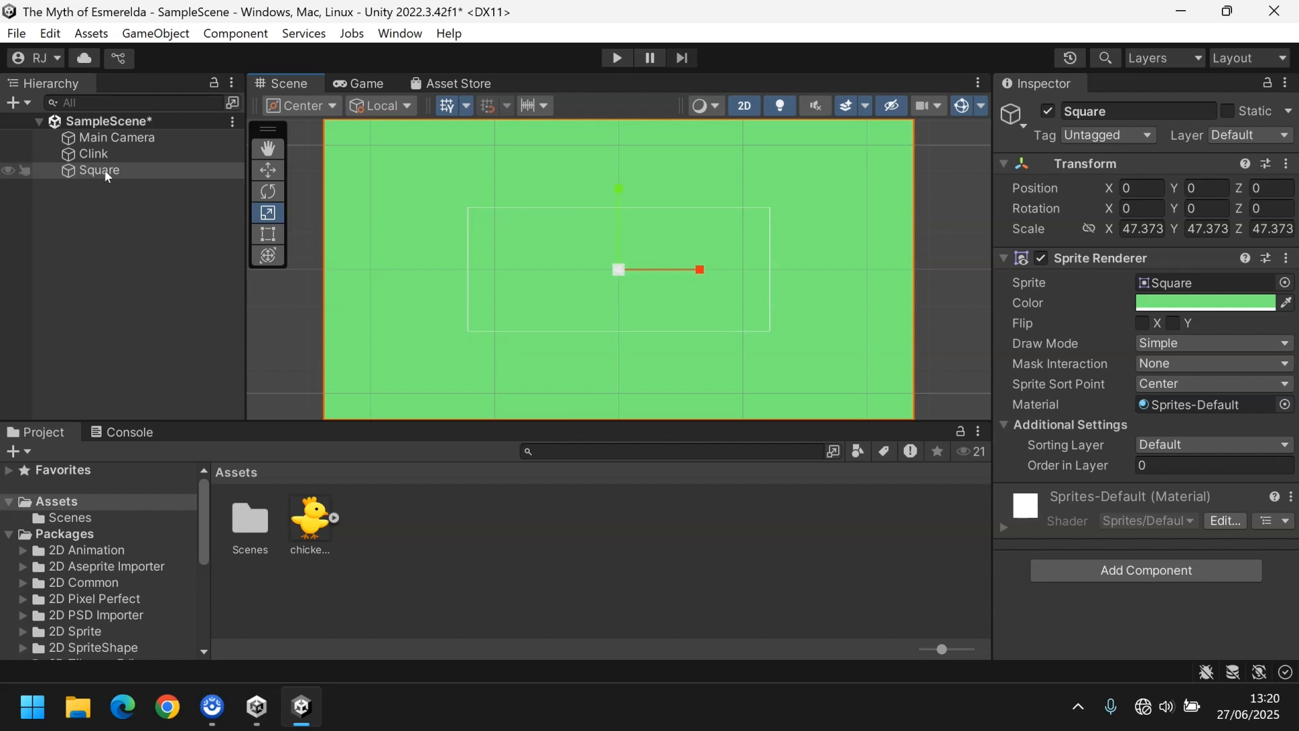
click(1103, 112)
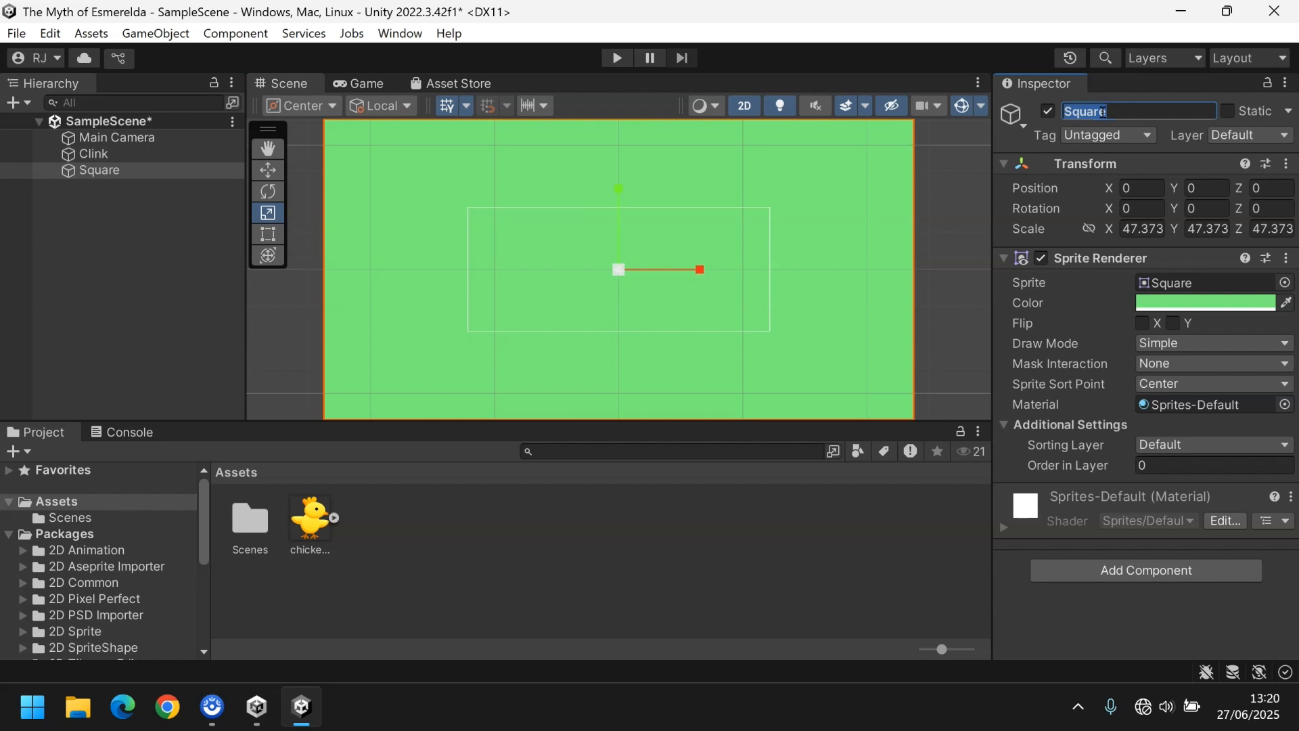
text(Ground)
key(Return)
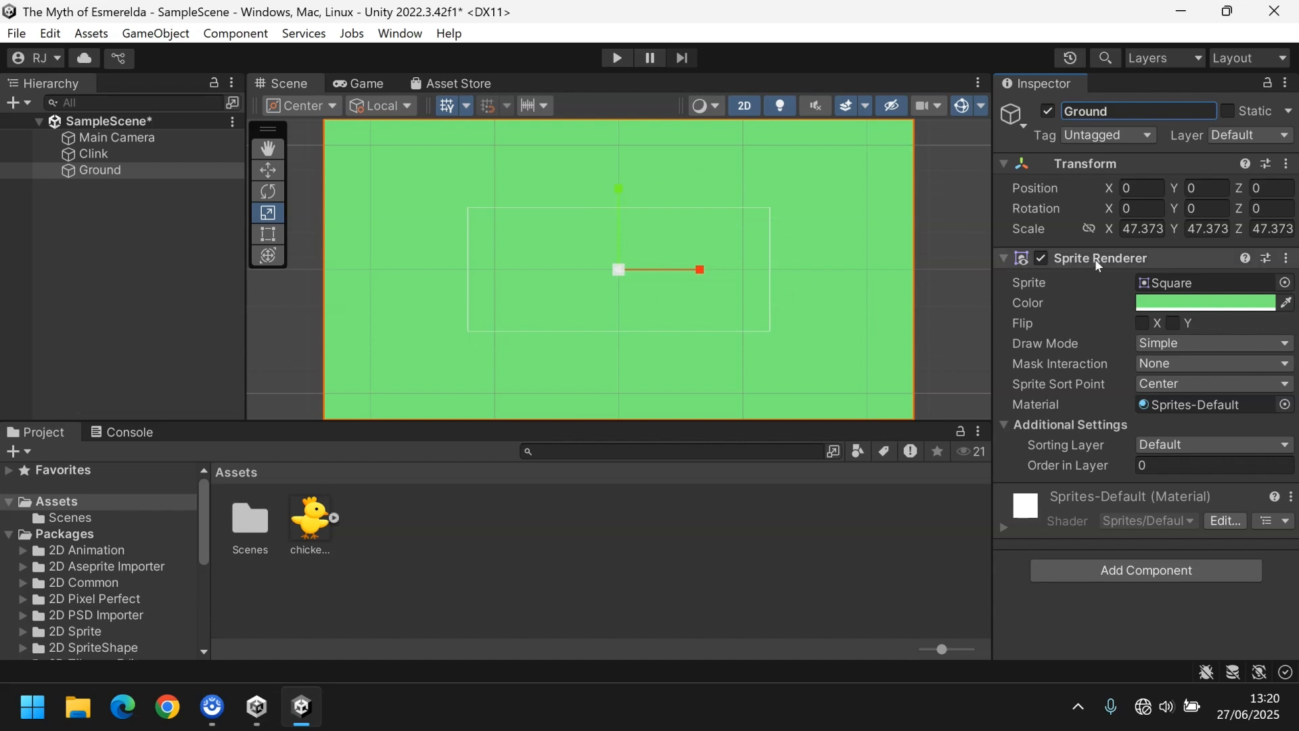
Set Ground's Order in Layer to -1 so it renders behind Clink, and check the Game view
click(96, 153)
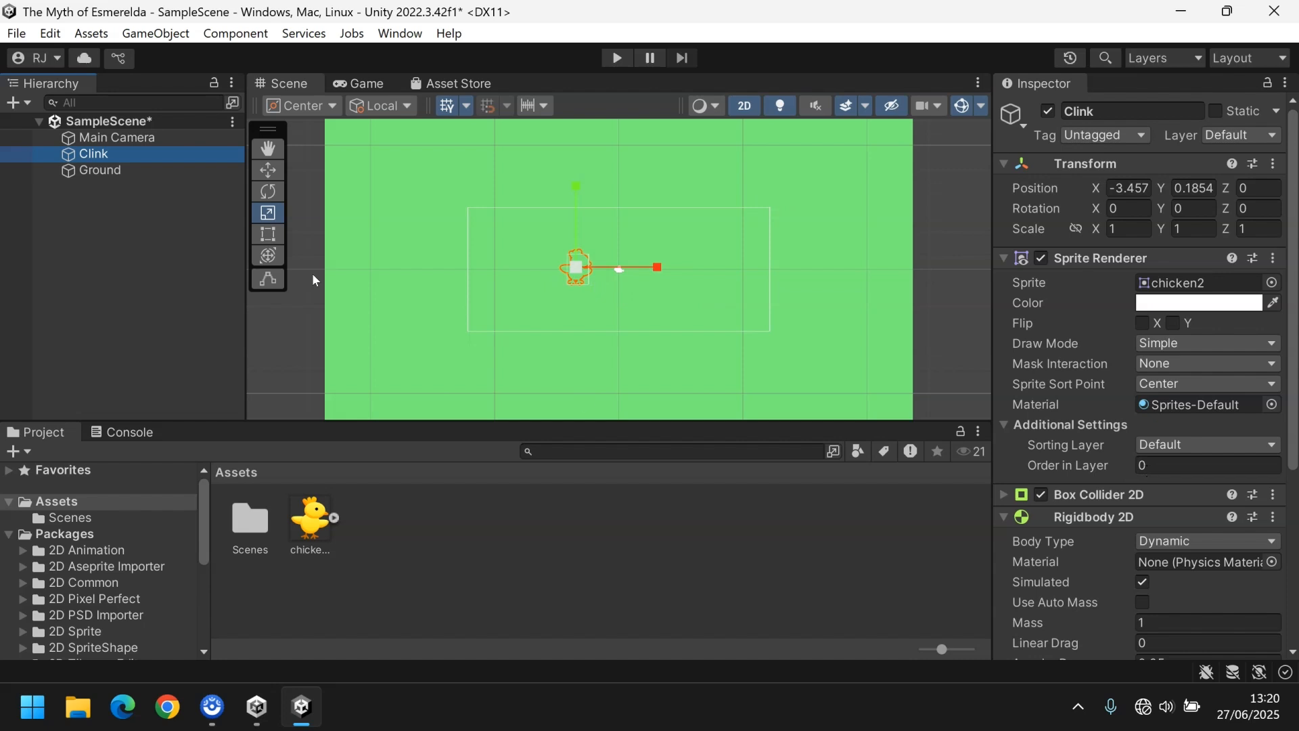
click(103, 170)
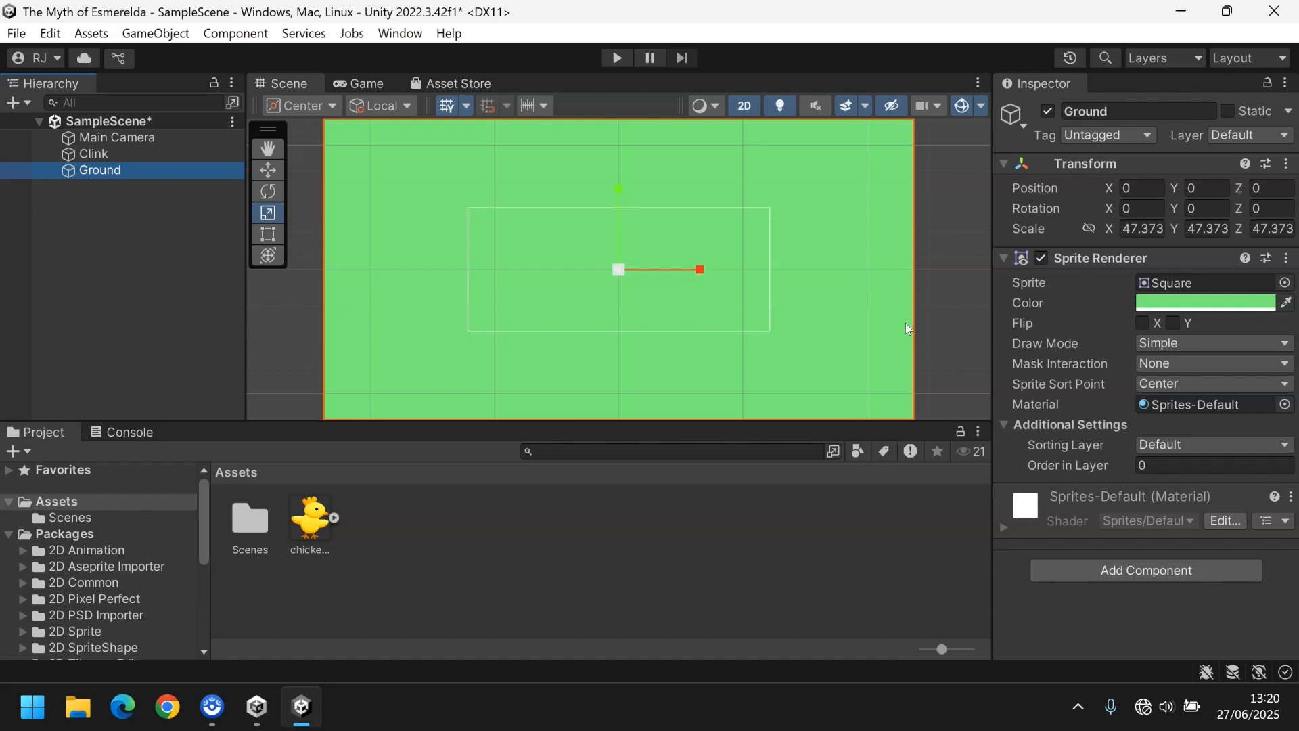
click(102, 154)
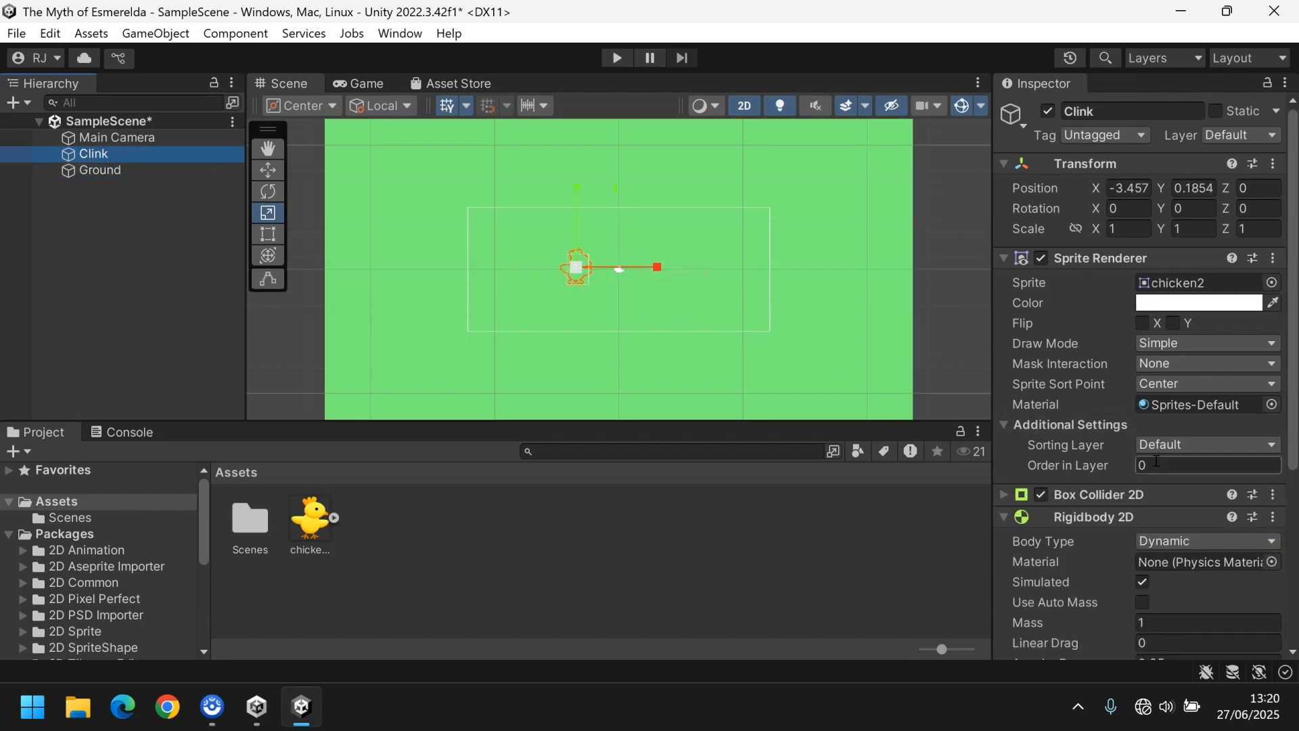
click(155, 172)
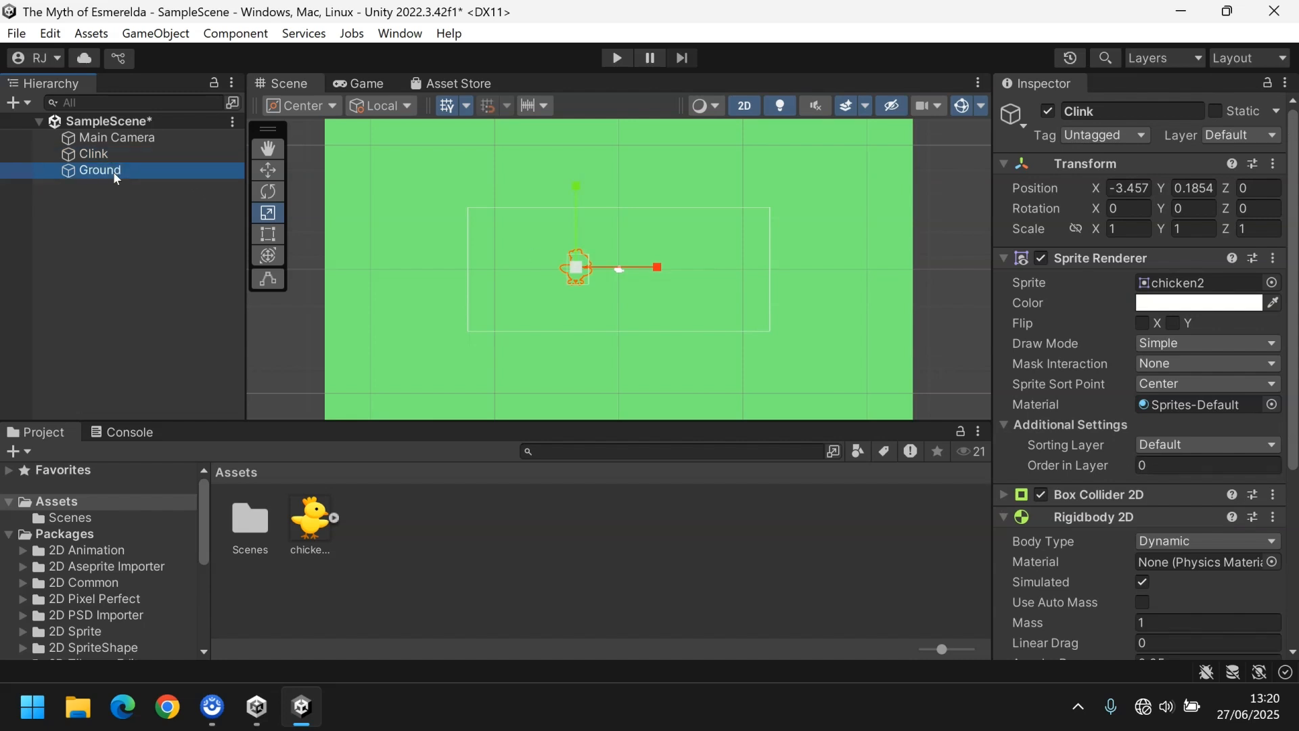
click(1192, 465)
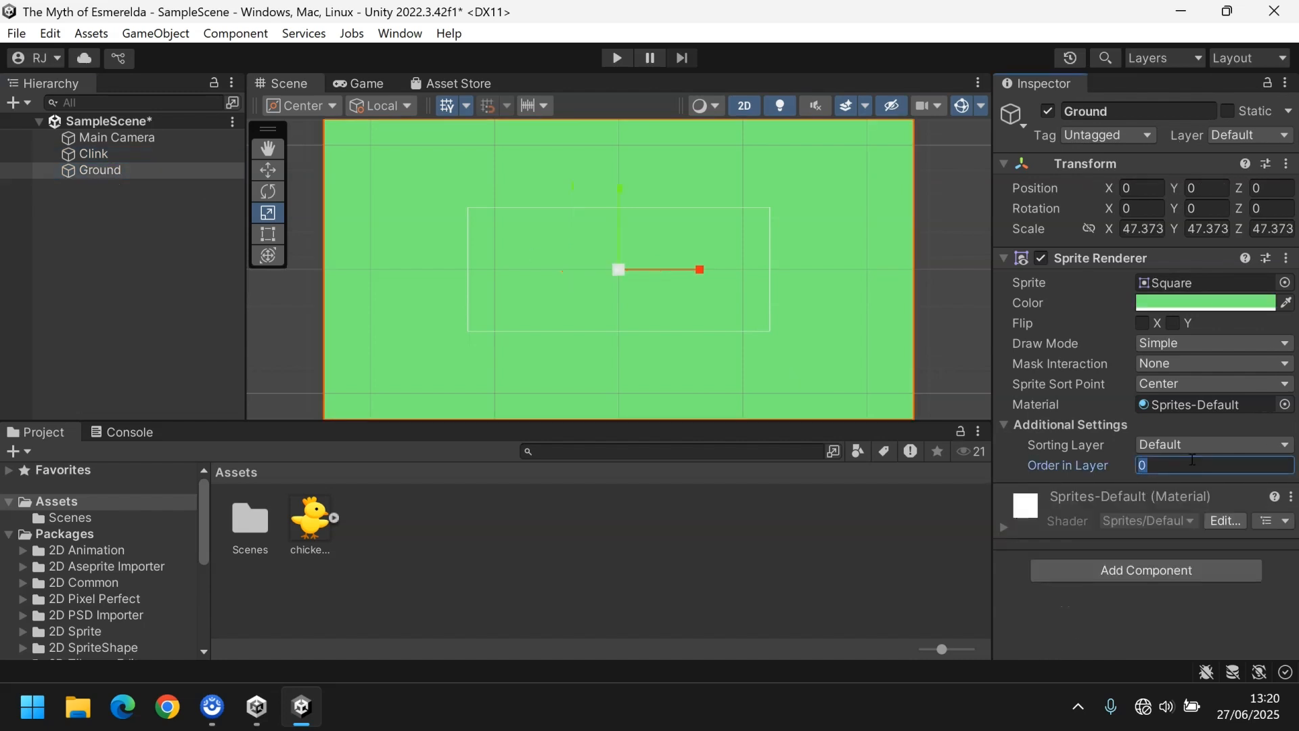
text(-1)
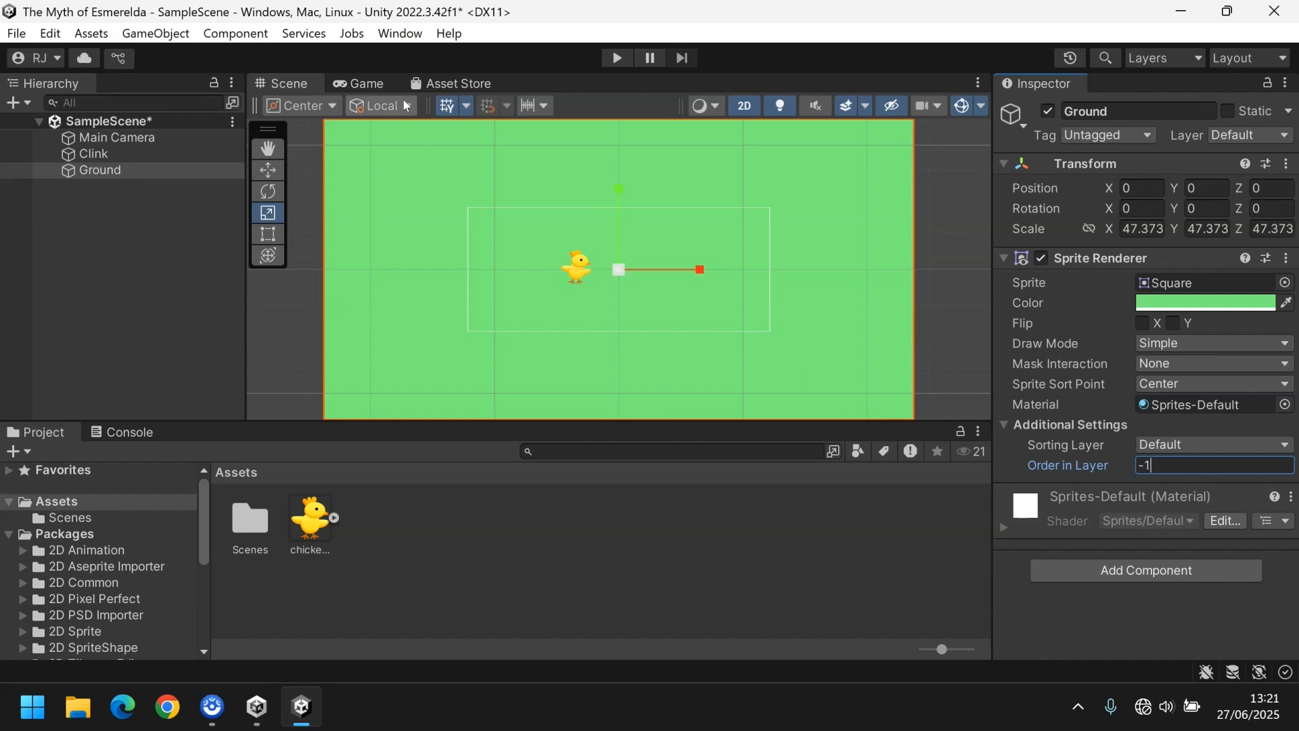
click(360, 83)
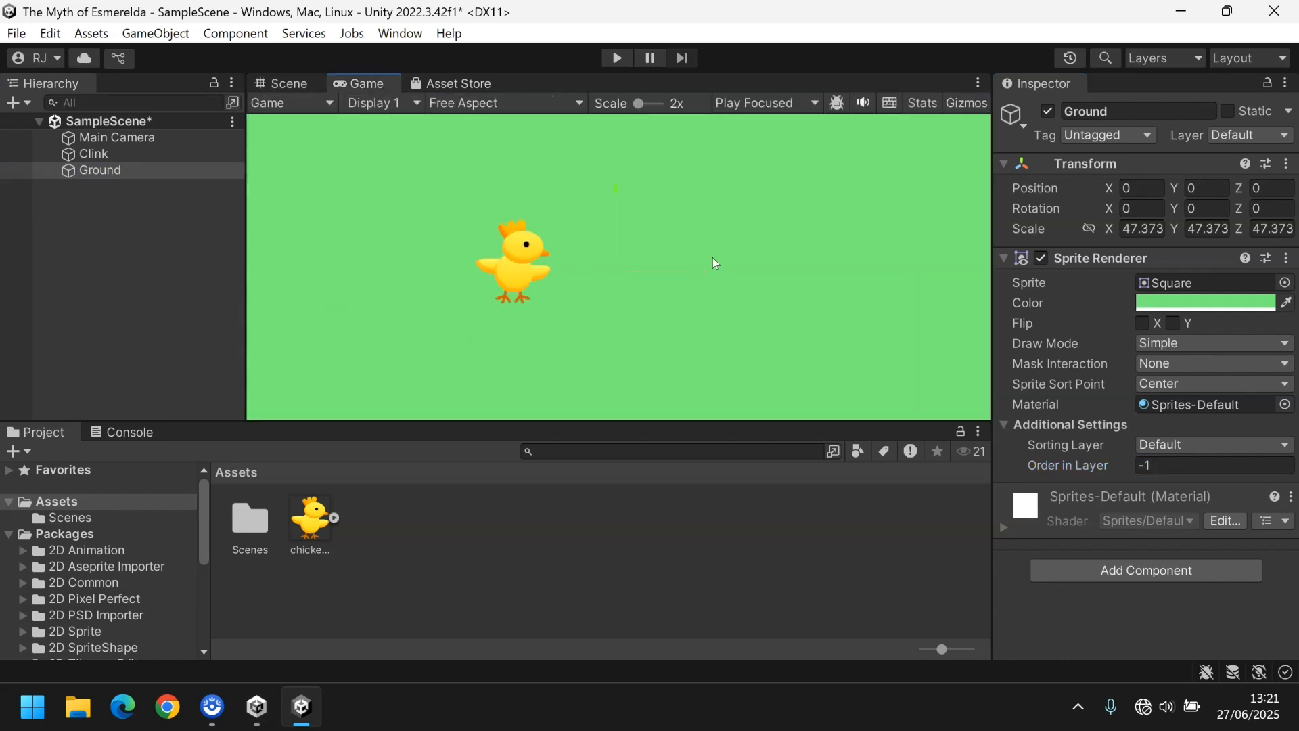